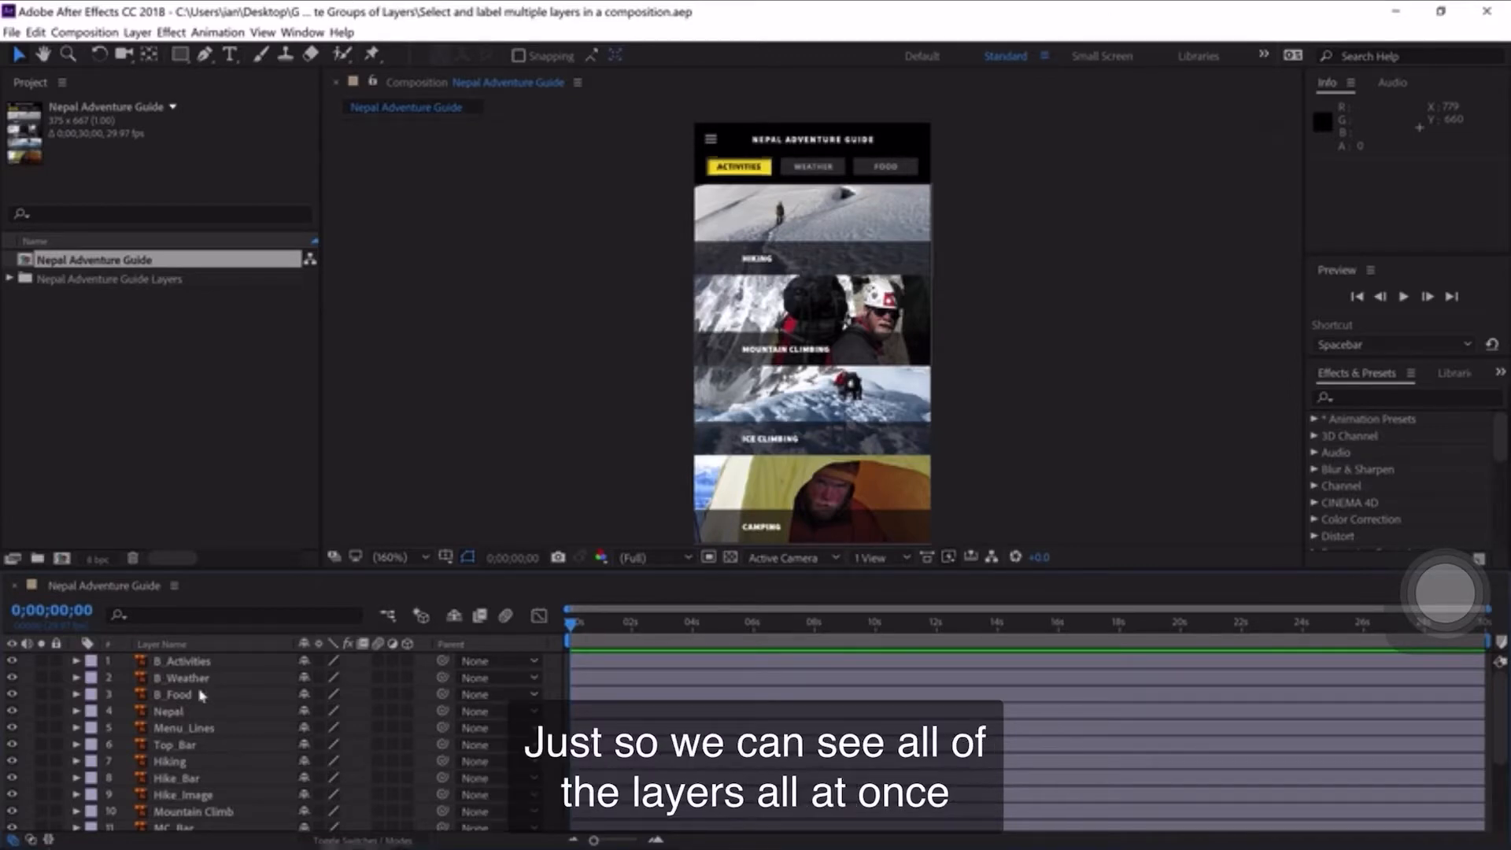
Dock the Composition panel beside the timeline, and enlarge the lower panels so all 18 layers fit on screen.
scroll(203, 713, down, 4)
scroll(203, 714, up, 3)
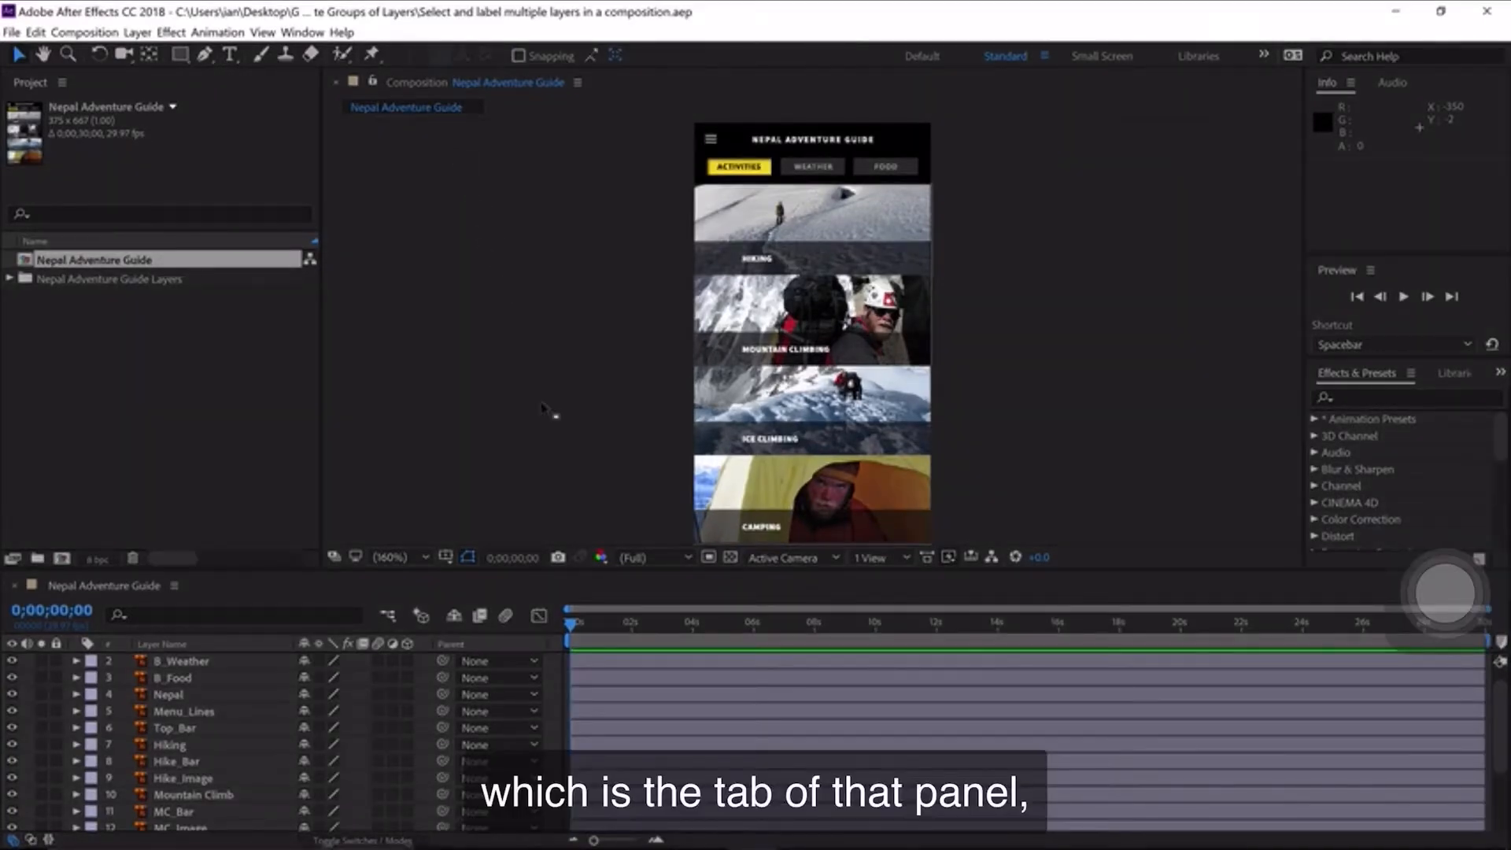
drag(634, 572, 940, 719)
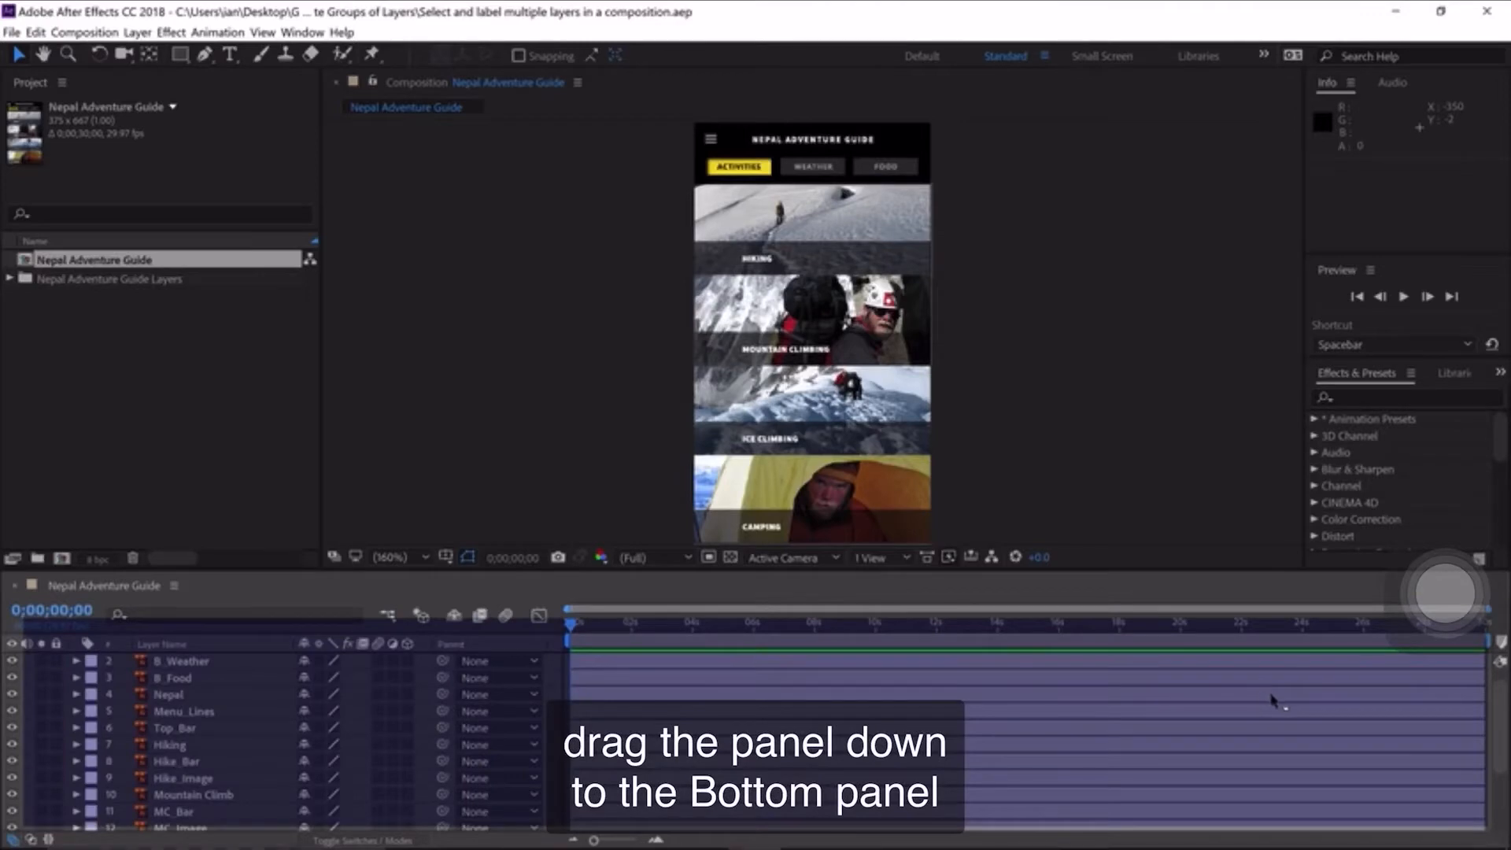
drag(1273, 700, 1345, 690)
drag(1479, 684, 1498, 691)
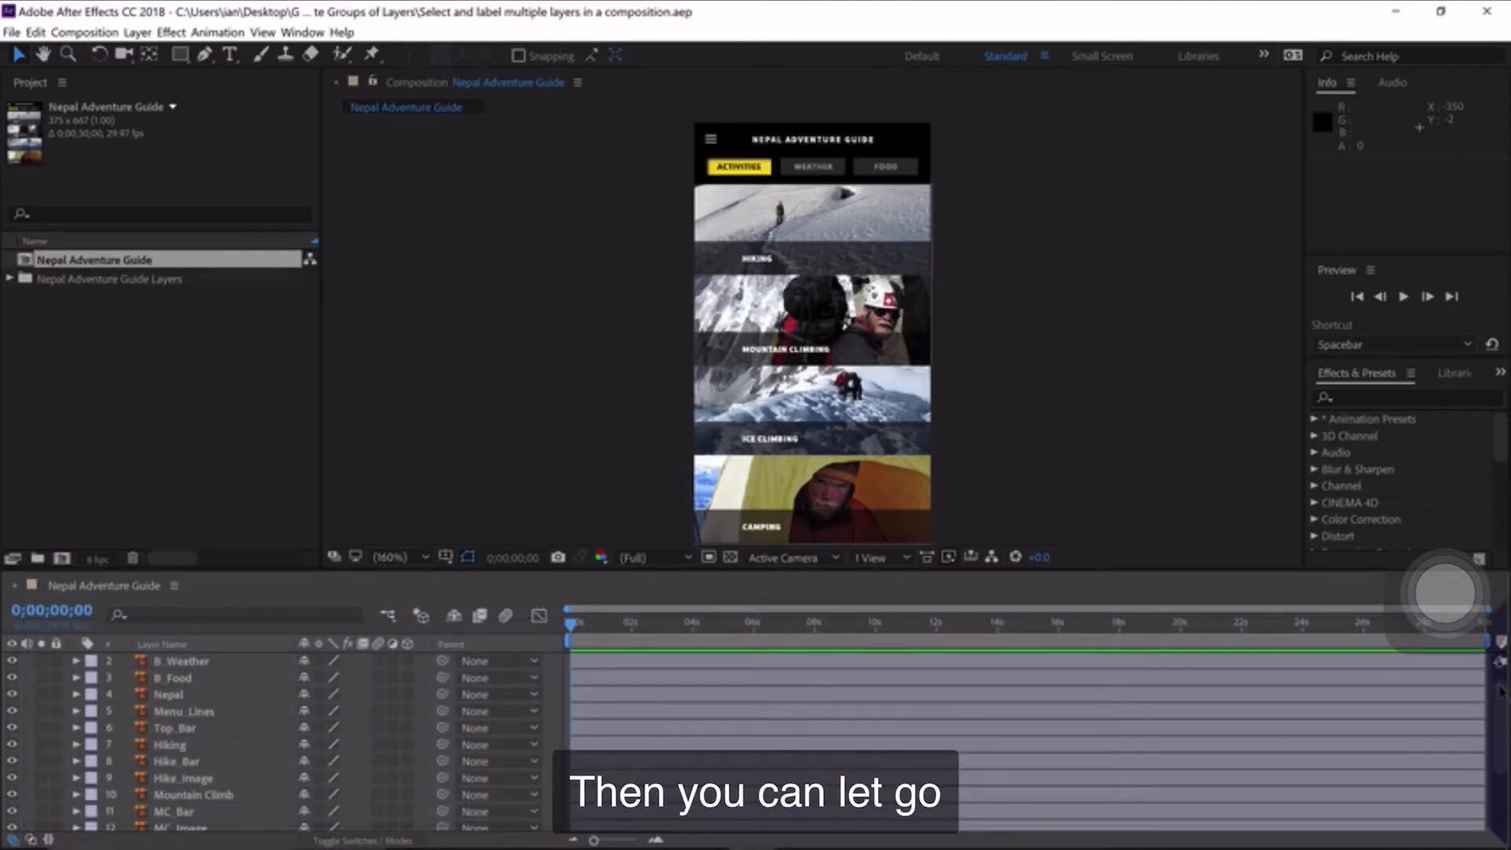
drag(1500, 691, 1498, 690)
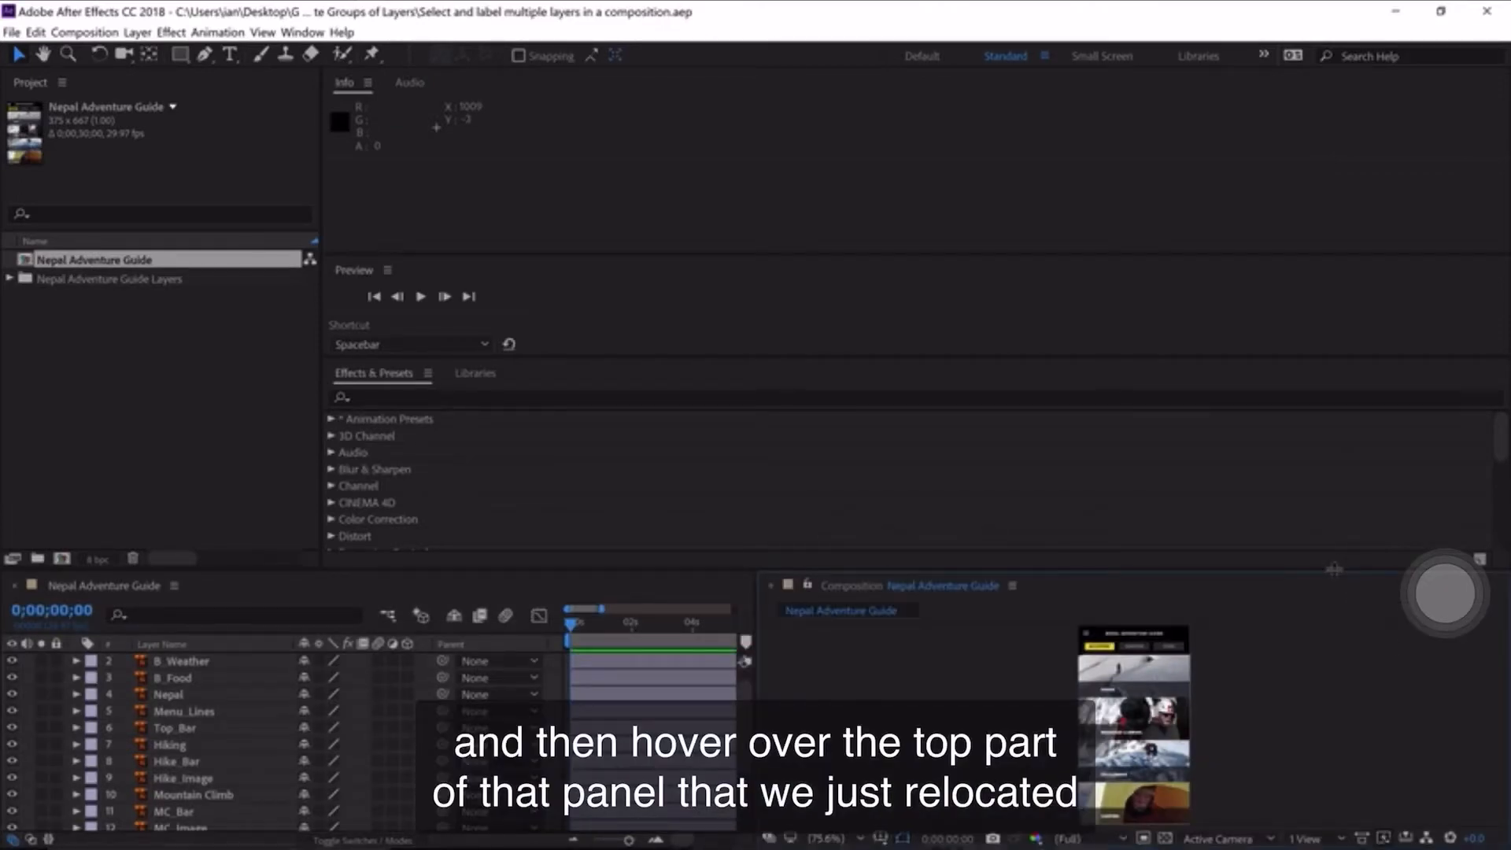
drag(1334, 568, 1282, 102)
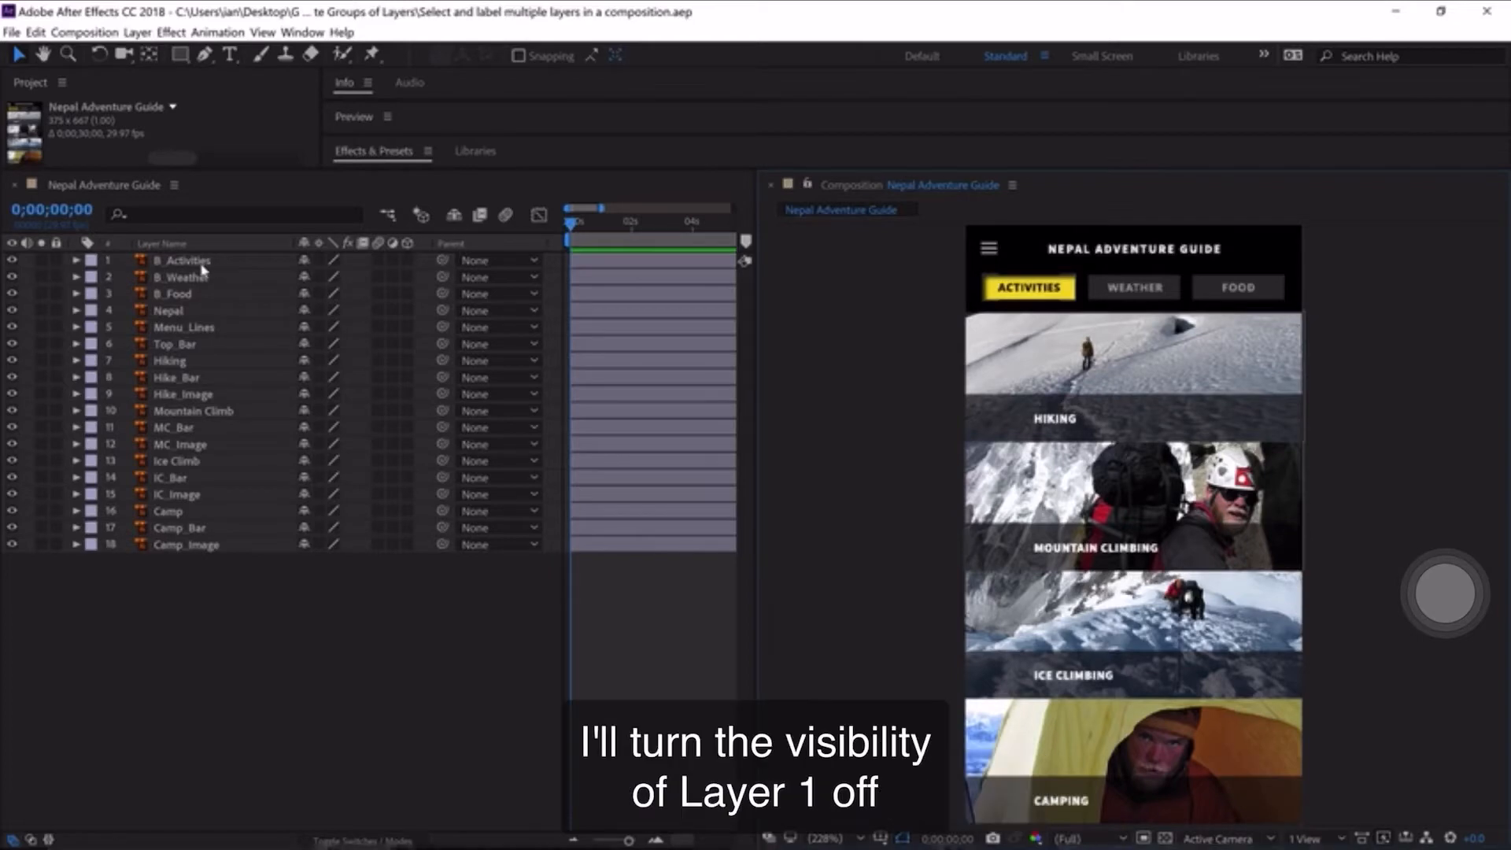
Check the B_Activities layer by toggling its visibility, and label the B_Activities, B_Weather and B_Food layers Orange.
click(12, 261)
click(12, 260)
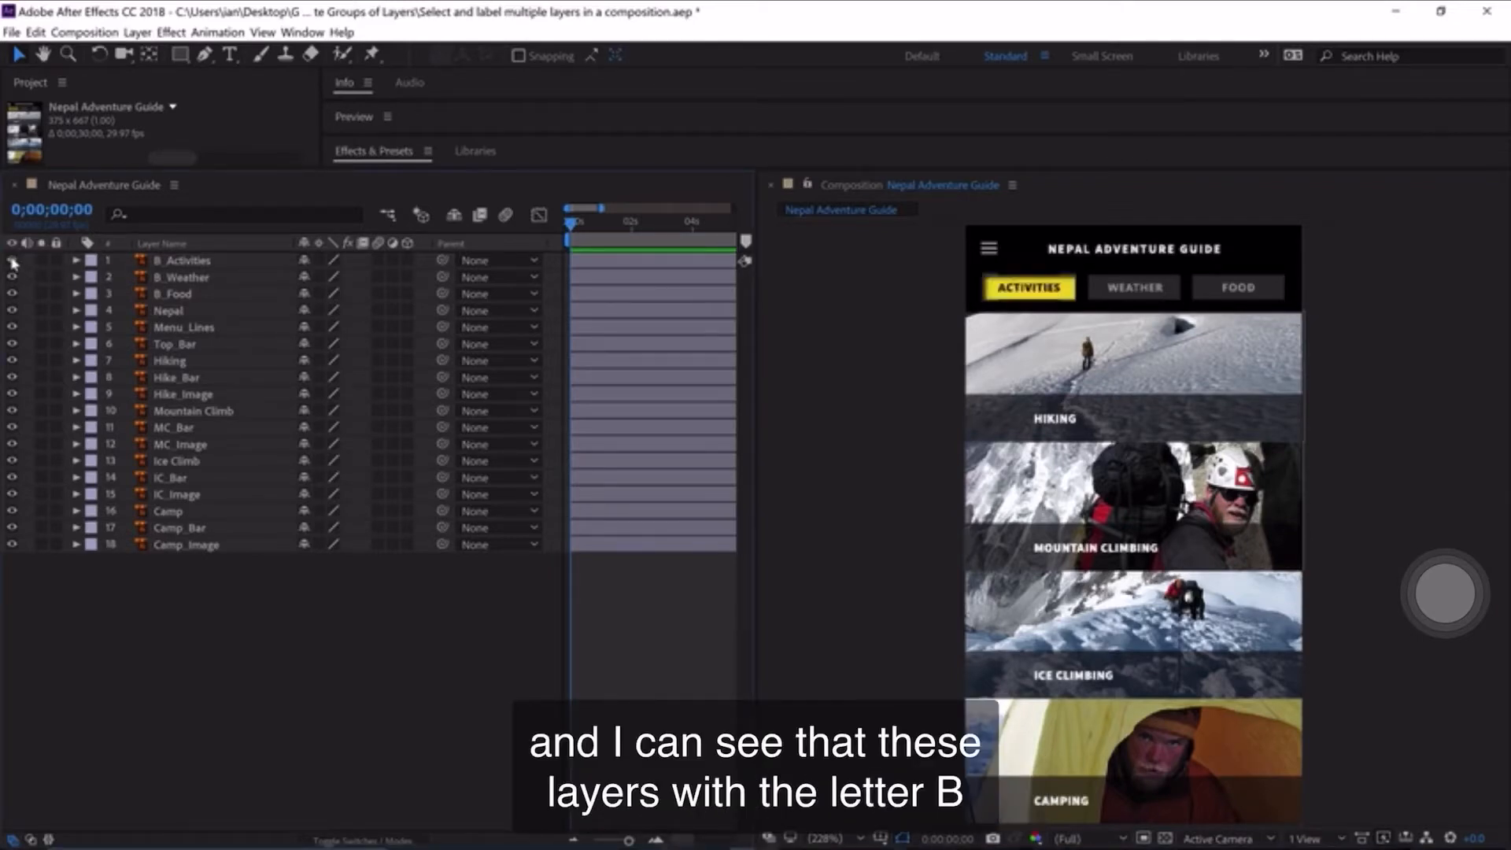
click(169, 262)
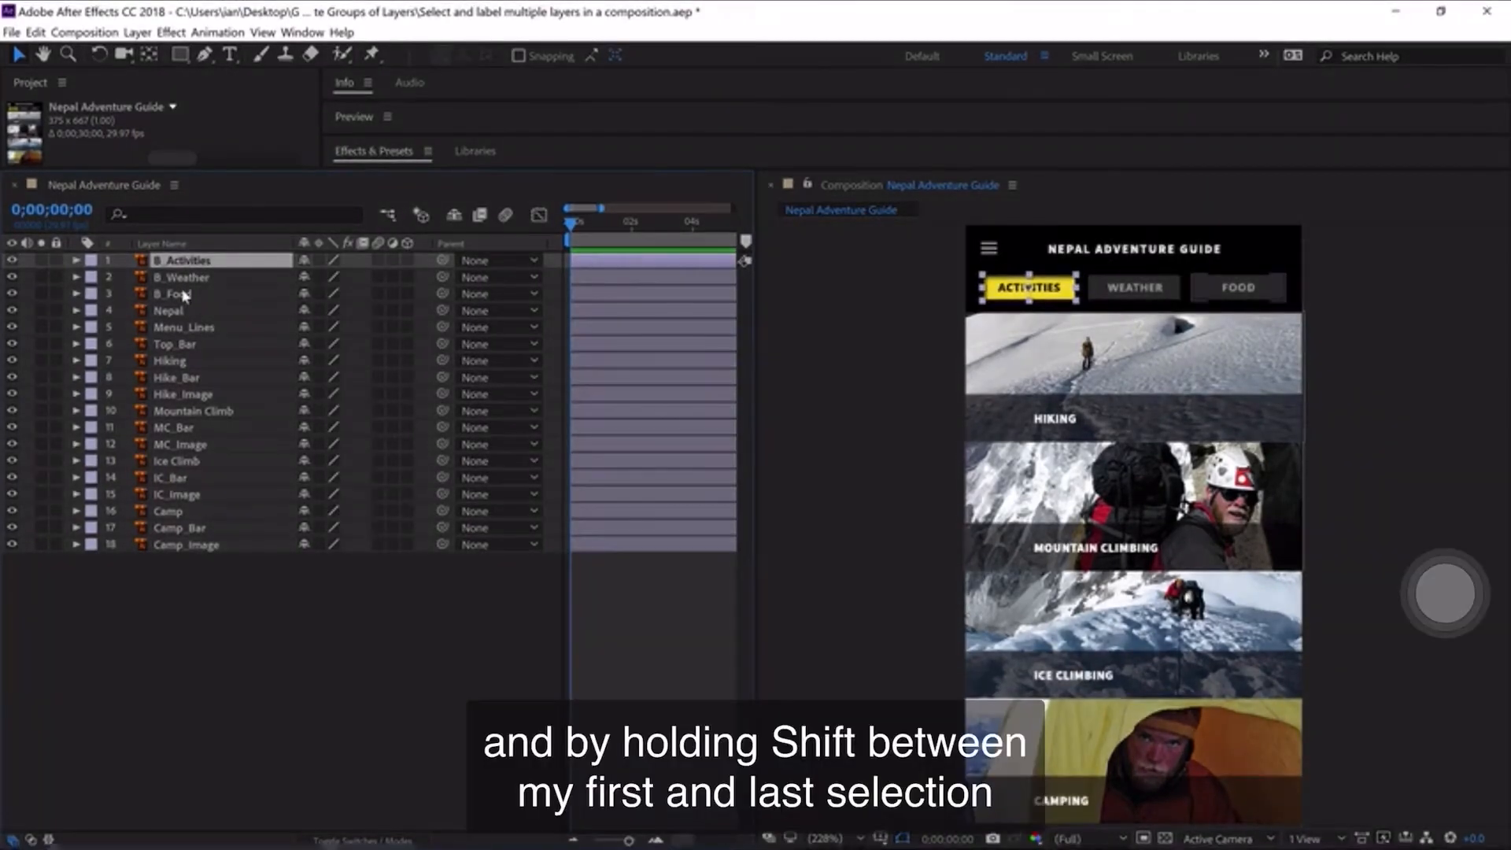
shift+click(185, 295)
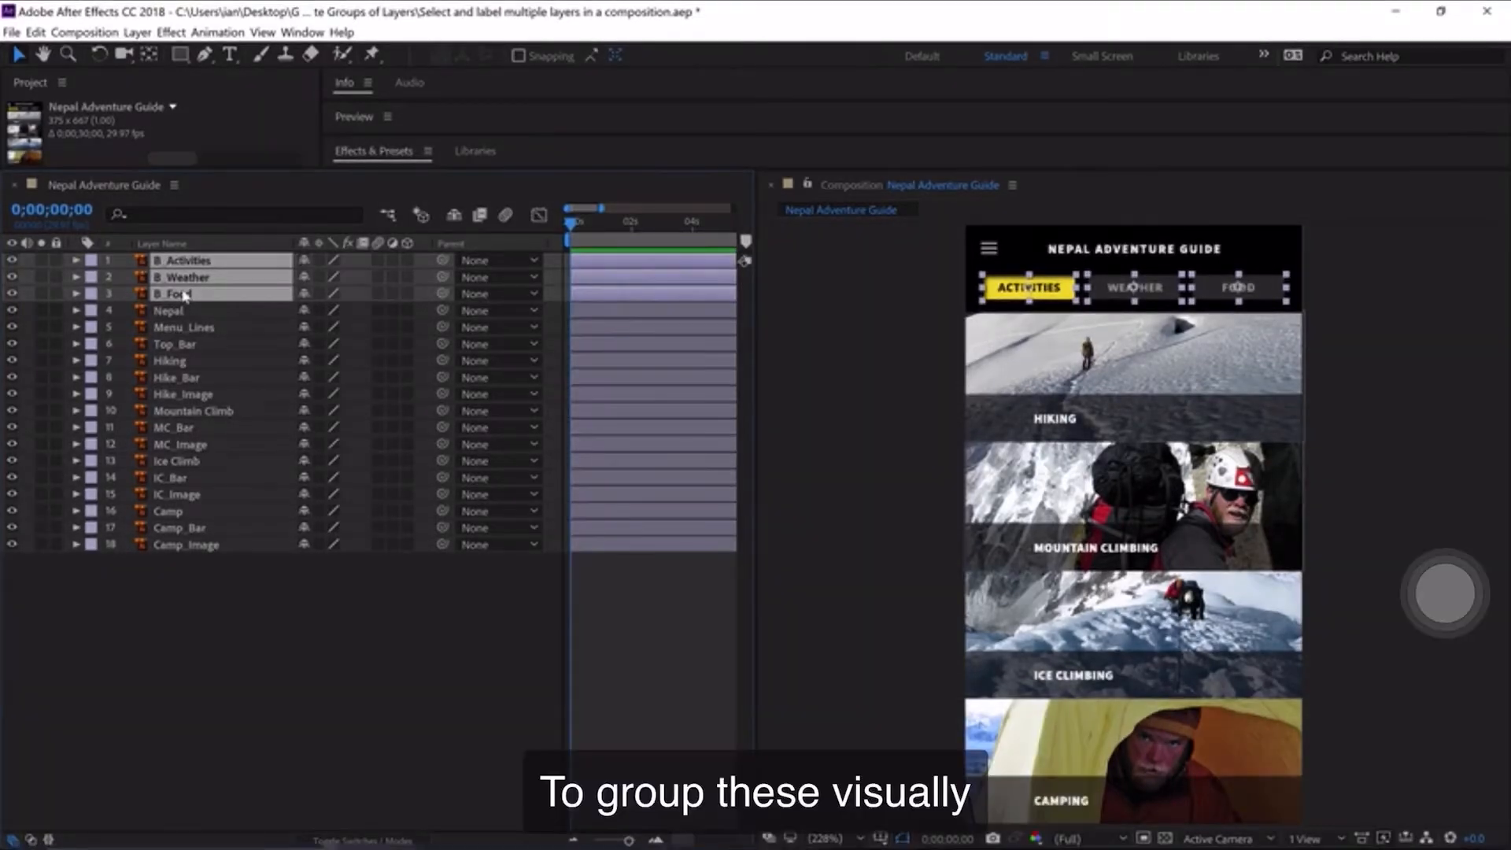
click(89, 298)
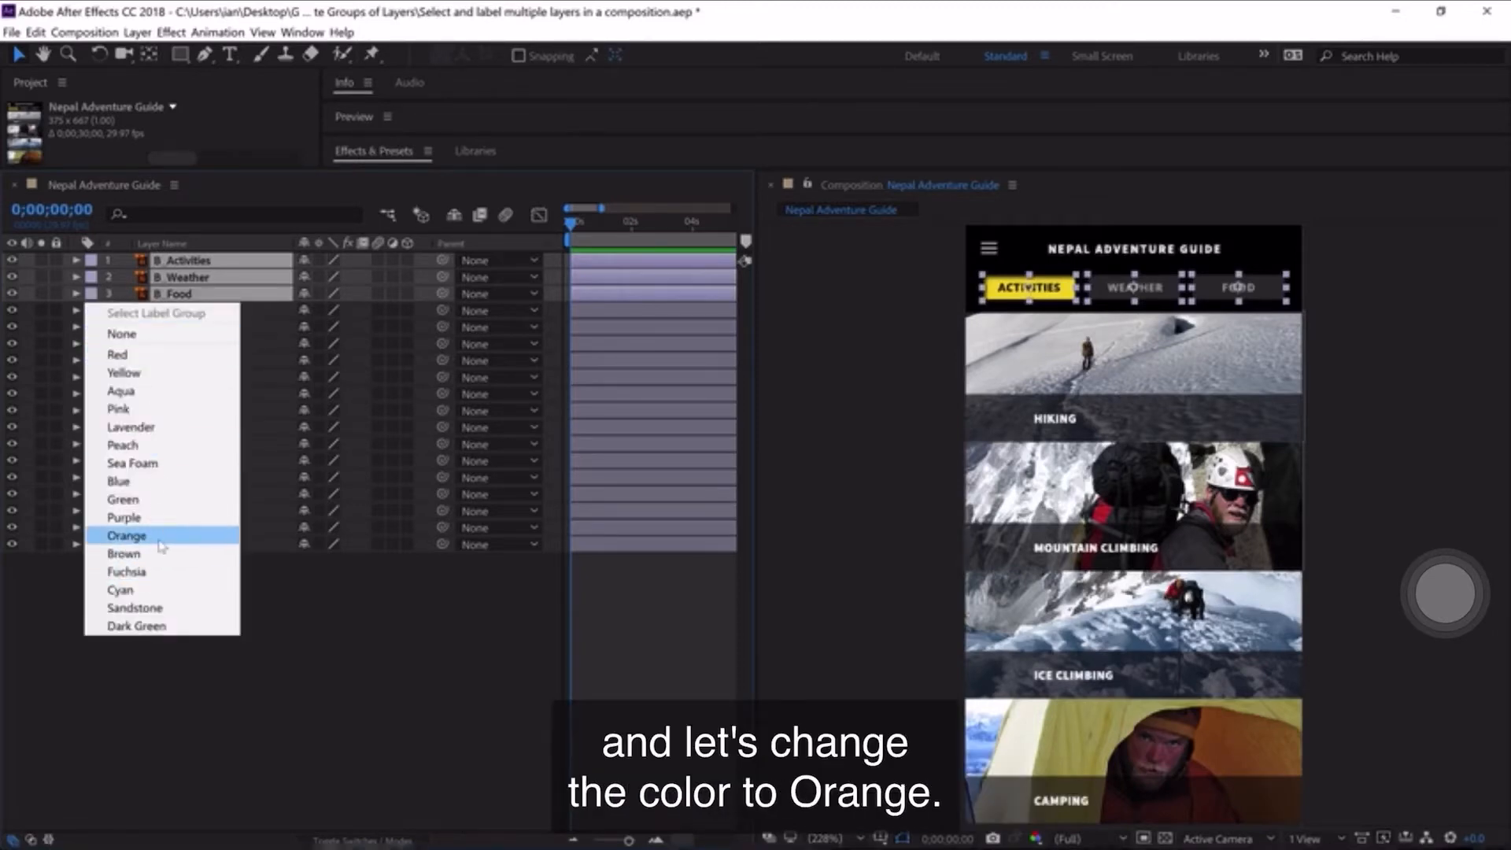
click(134, 536)
Examine which design elements the Nepal, Menu_Lines, Top_Bar, Hiking and Mountain Climb layers correspond to in the composition.
click(168, 313)
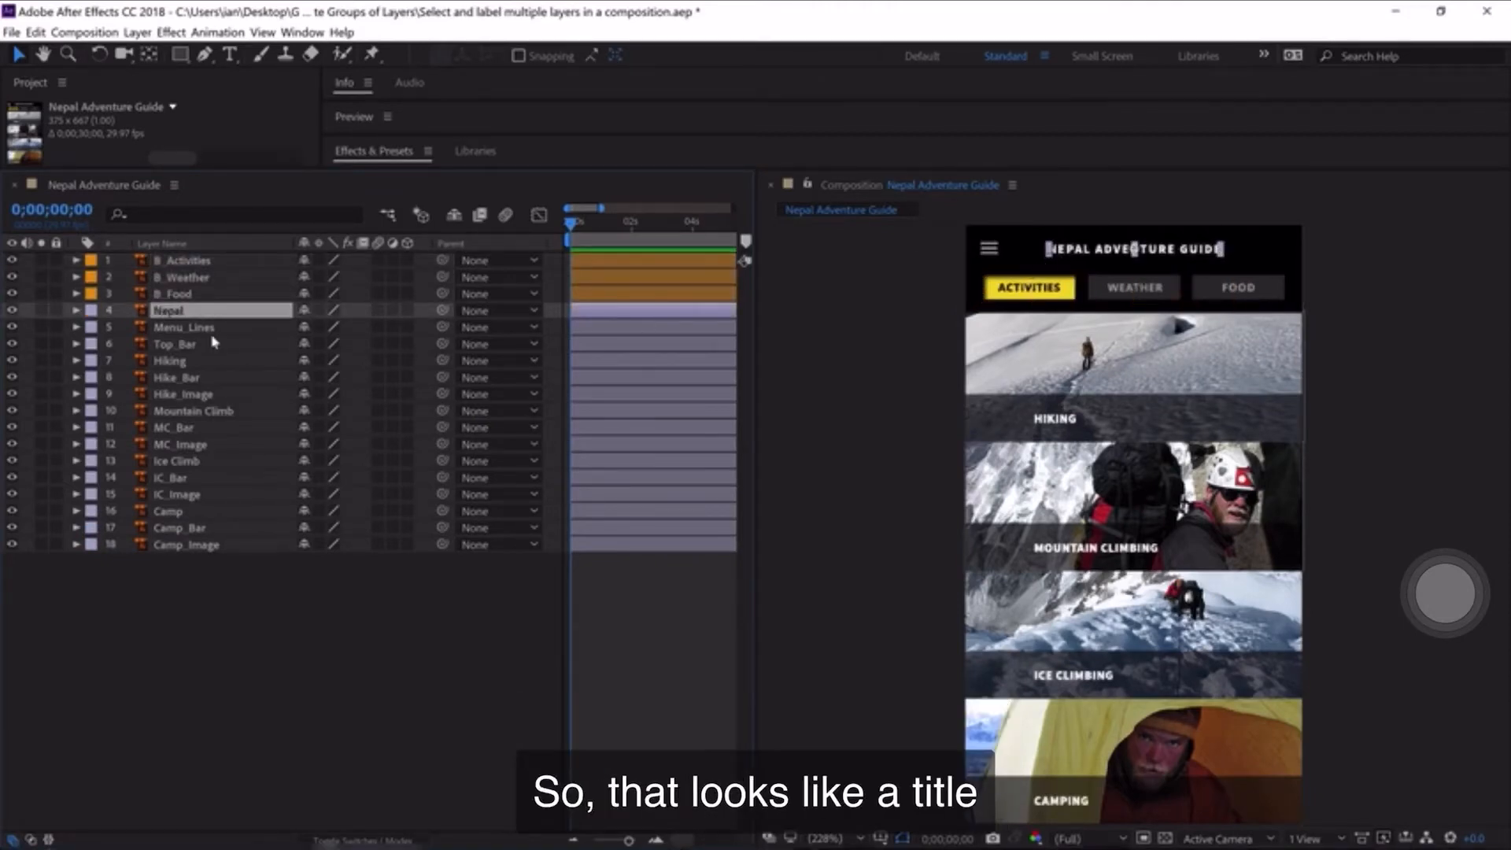
click(172, 330)
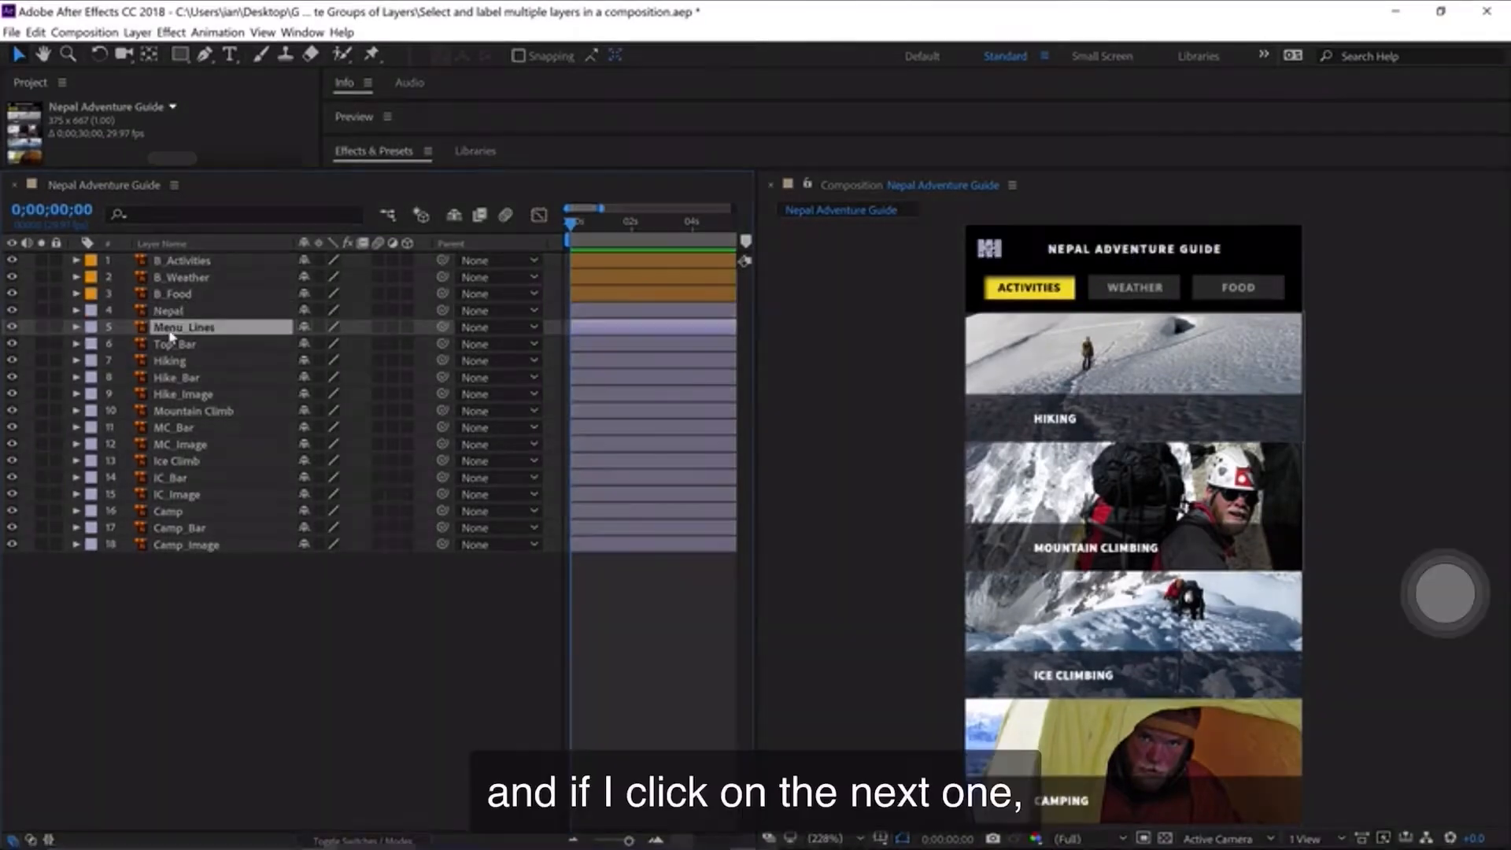
click(171, 344)
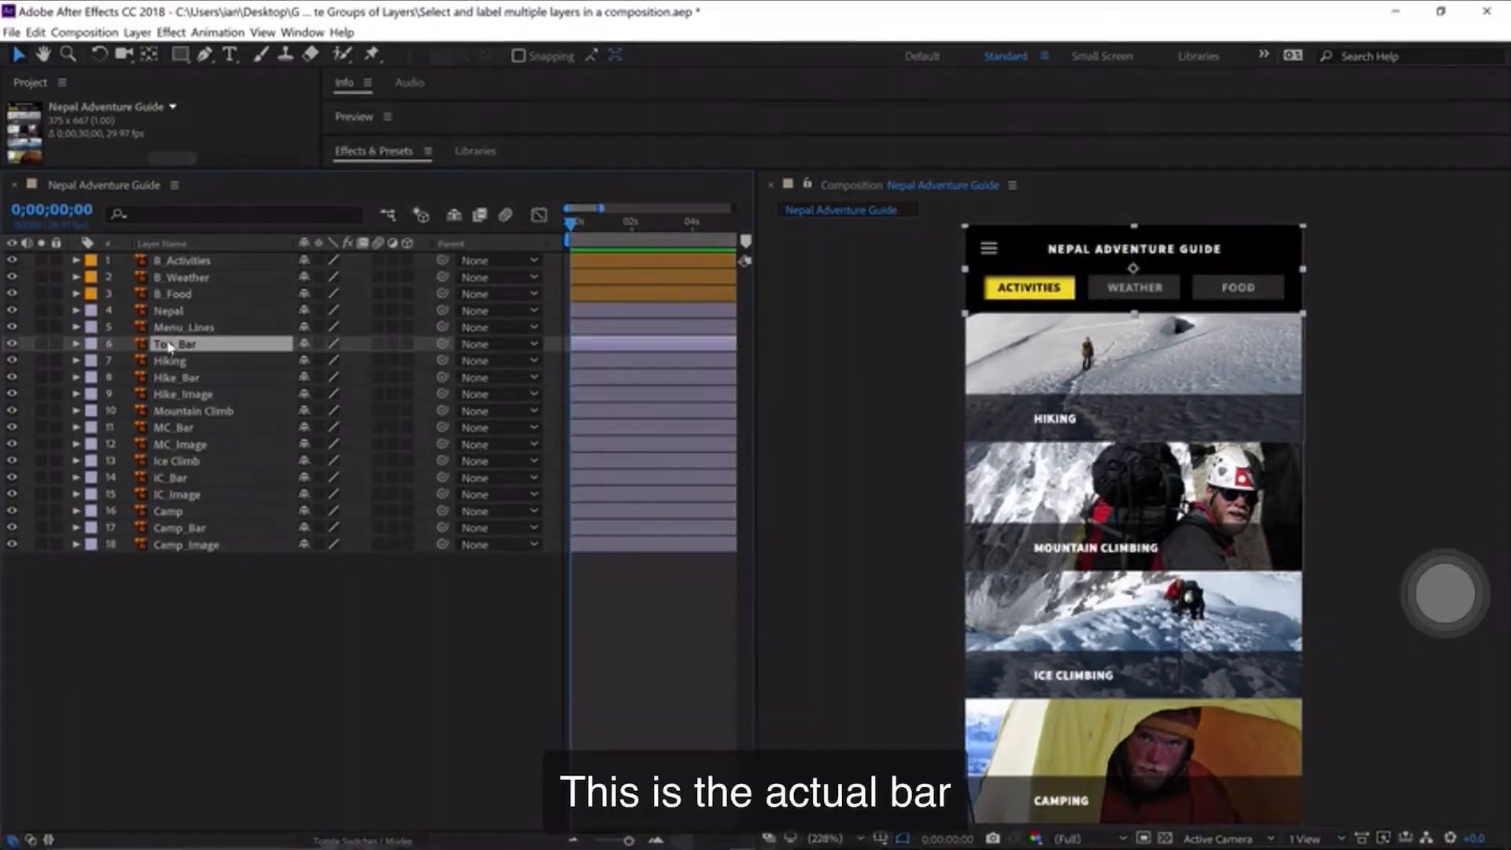
click(170, 361)
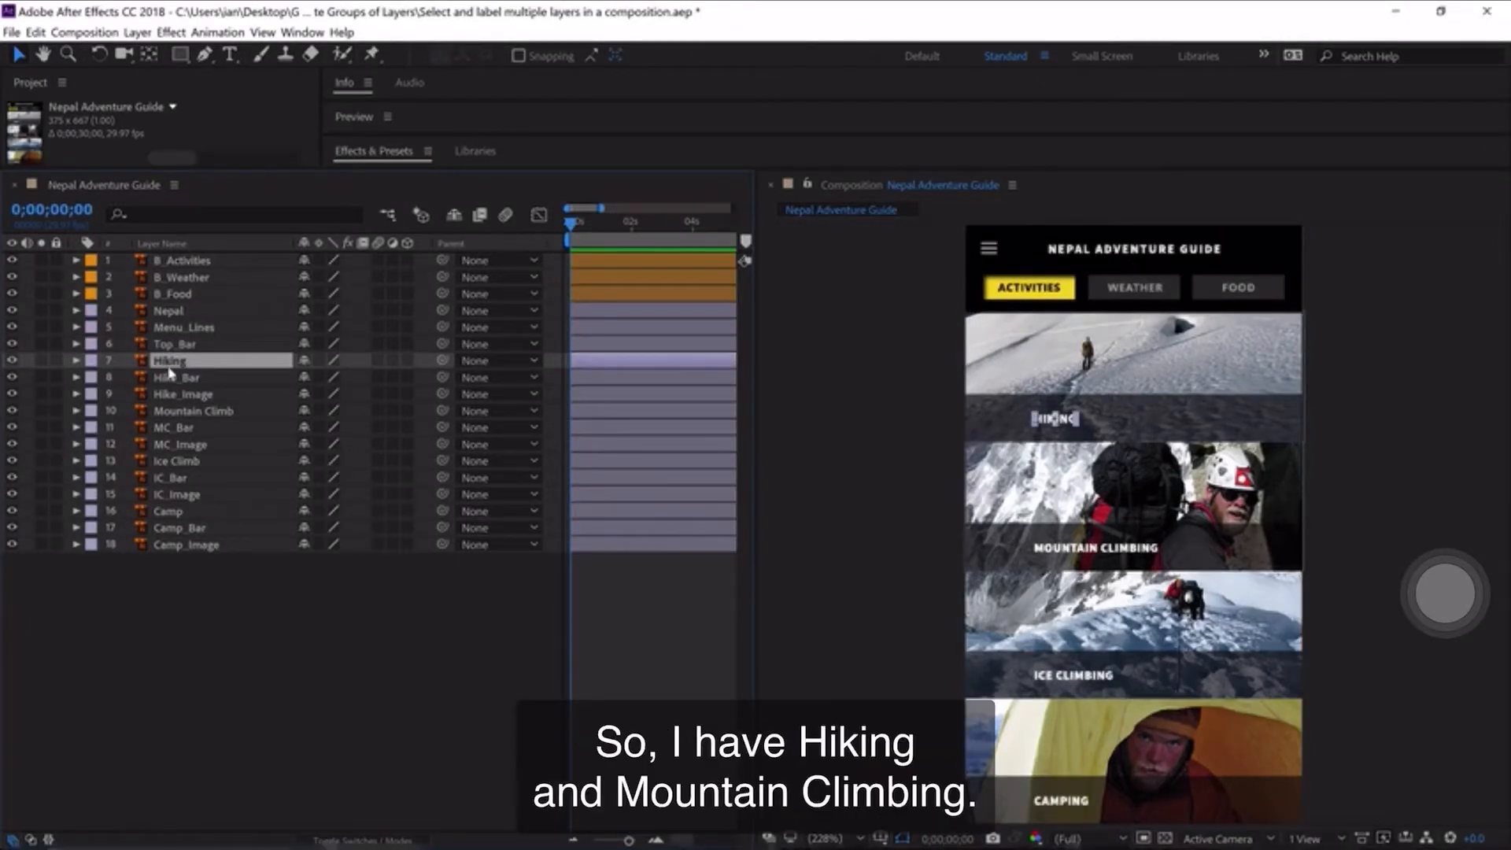
click(175, 412)
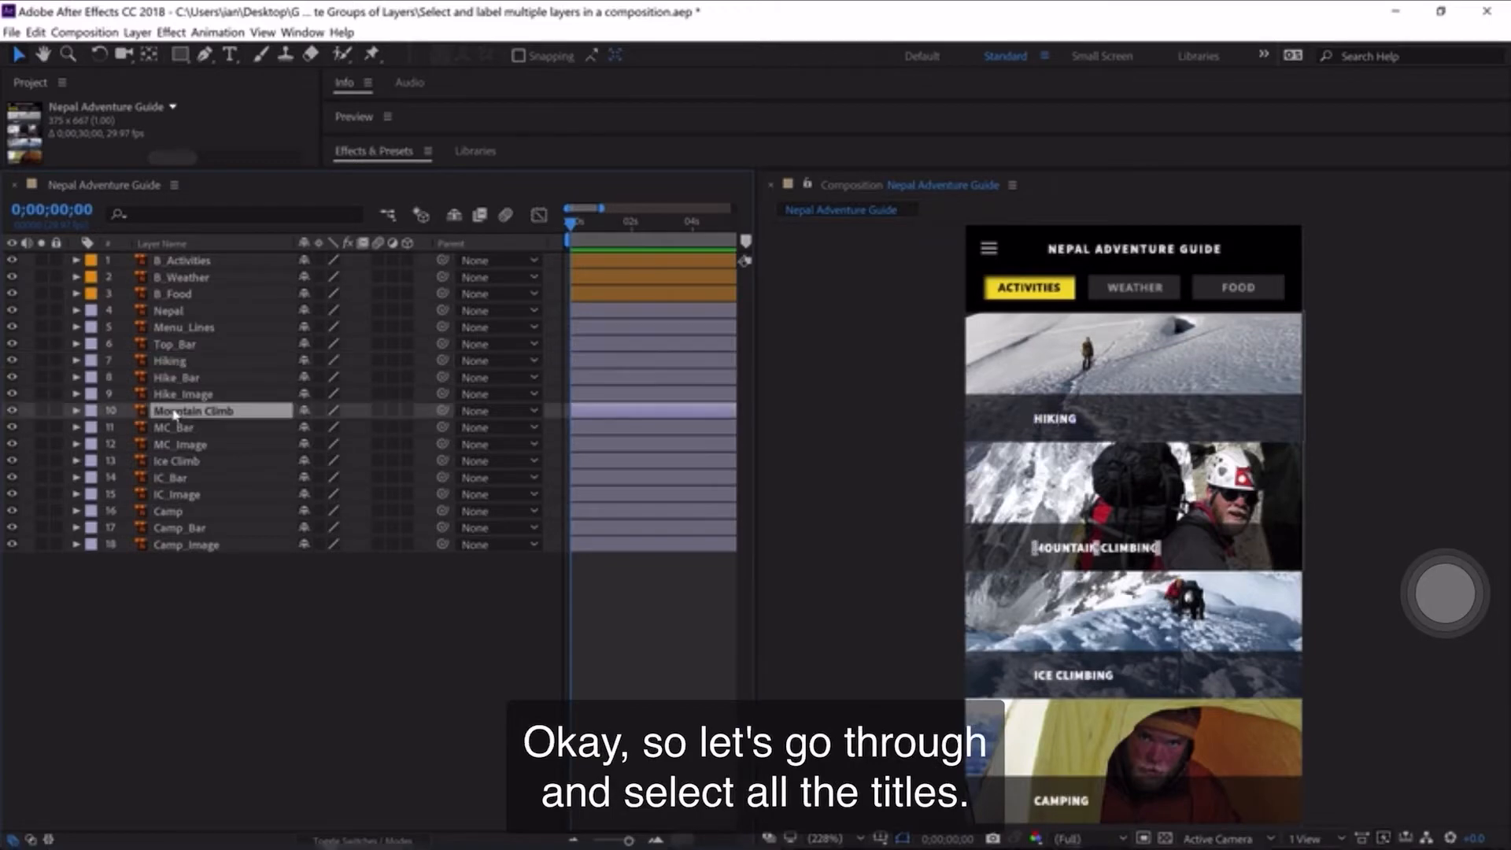
Gather the title layers Hiking, Mountain Climb, Ice Climb and Camp directly beneath Nepal, and label all five Dark Green.
click(172, 312)
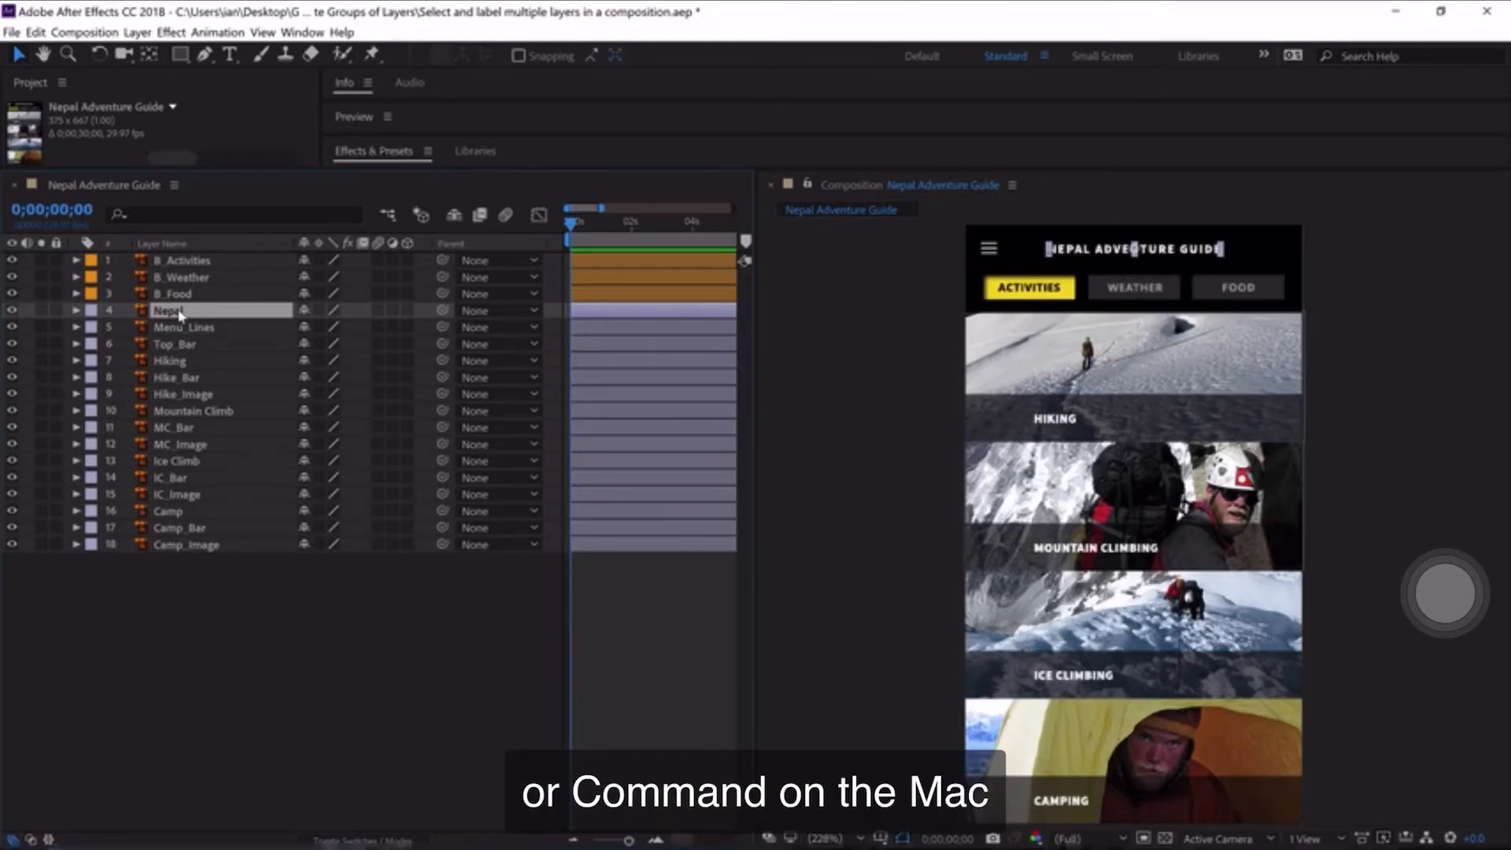
ctrl+click(177, 361)
ctrl+click(185, 411)
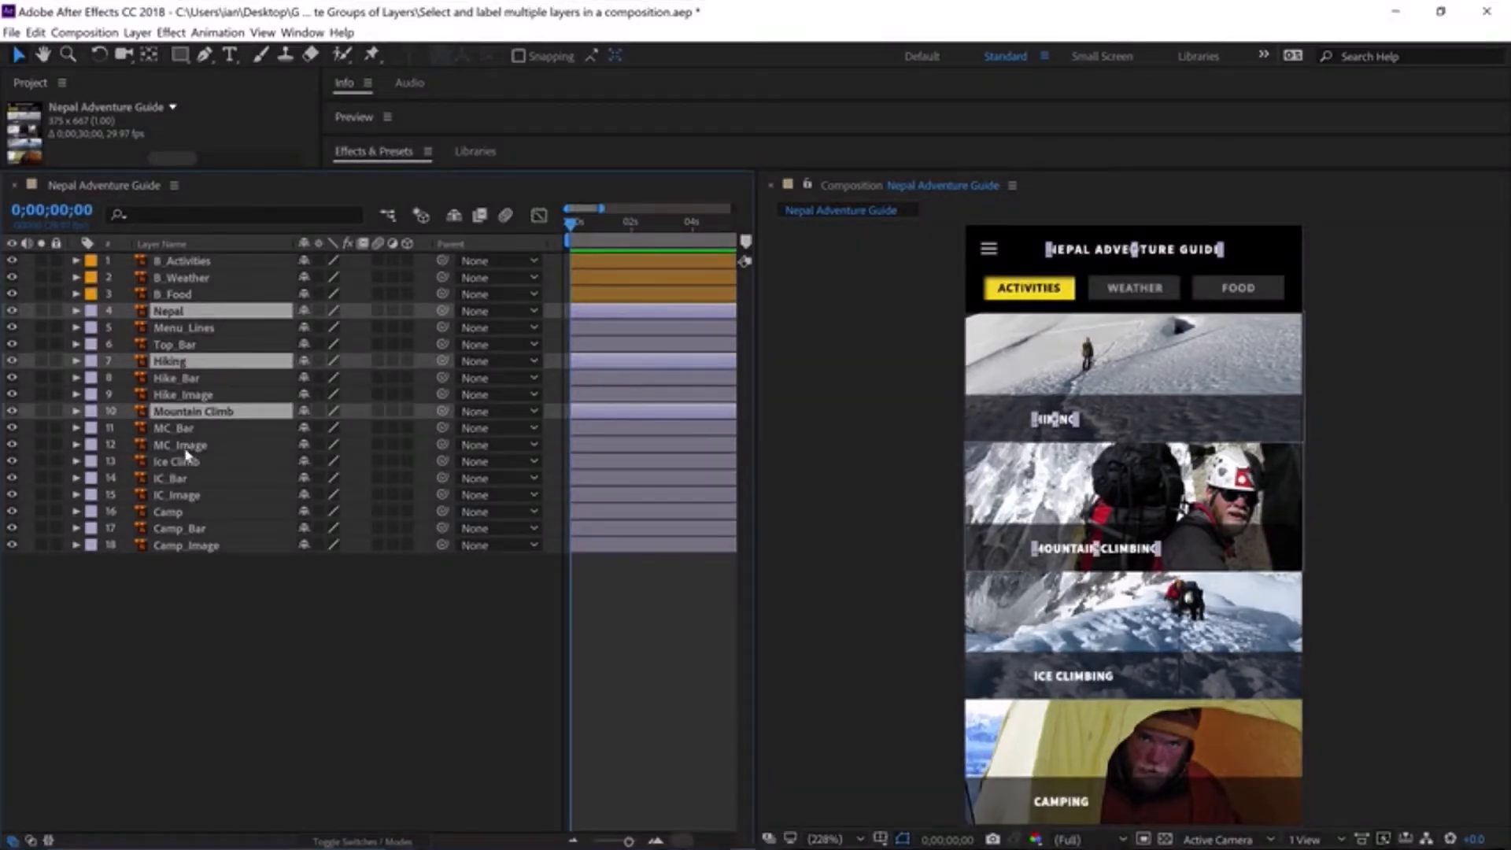
ctrl+click(180, 462)
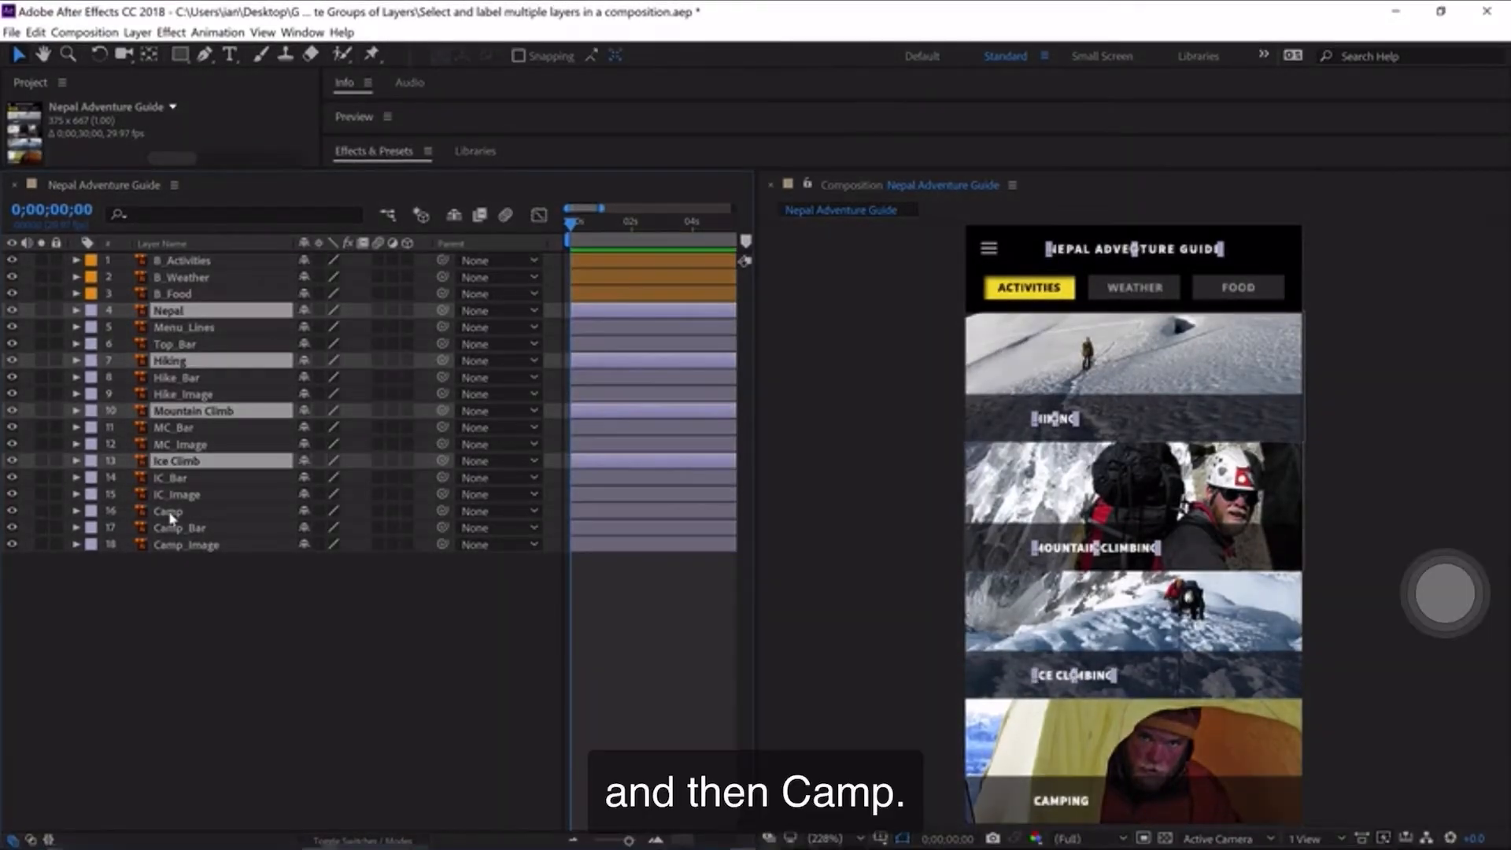
ctrl+click(169, 512)
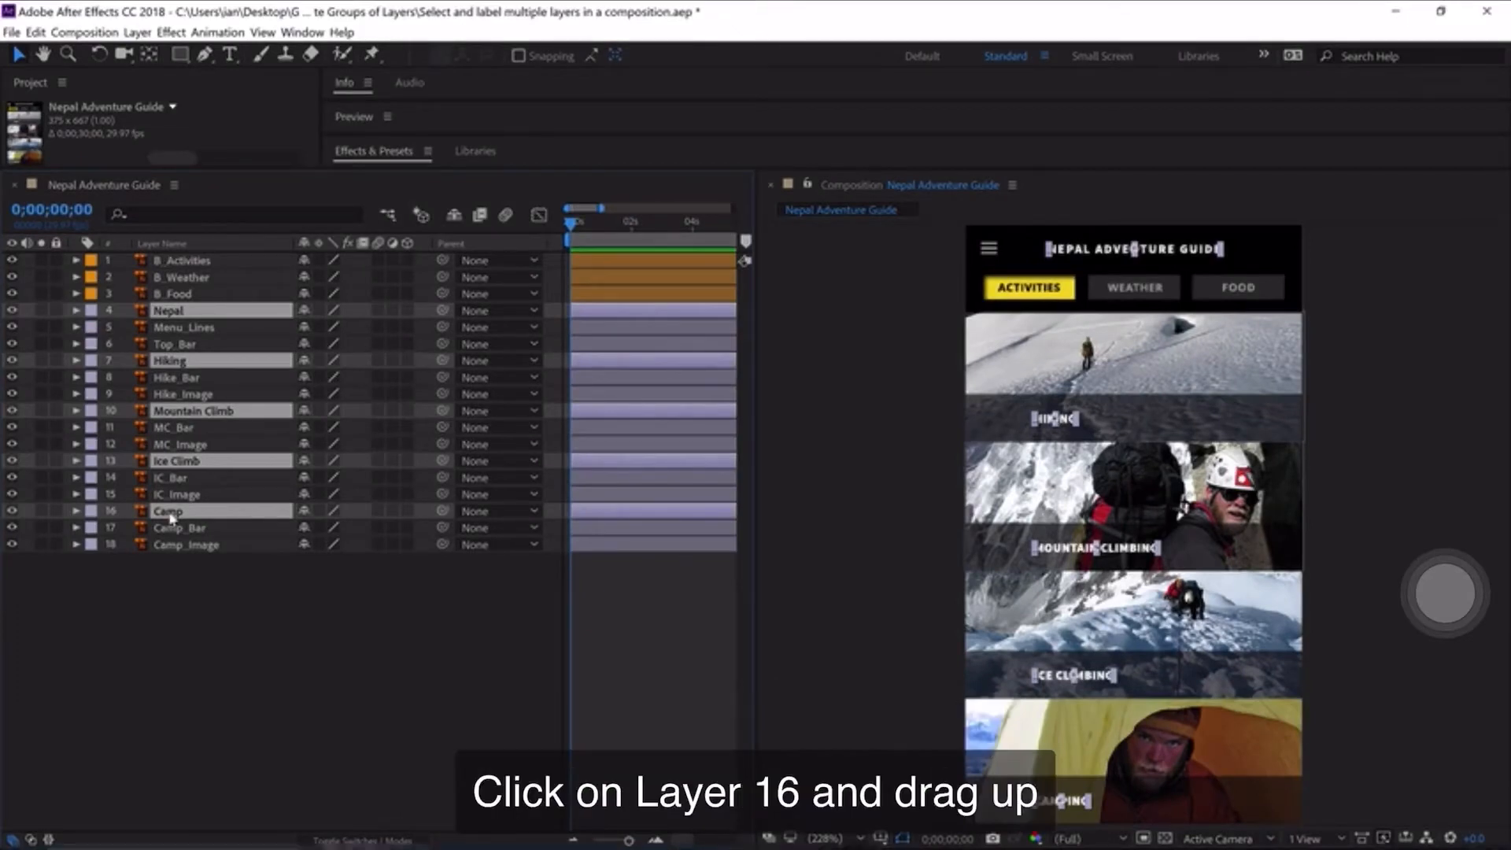
drag(171, 517, 148, 327)
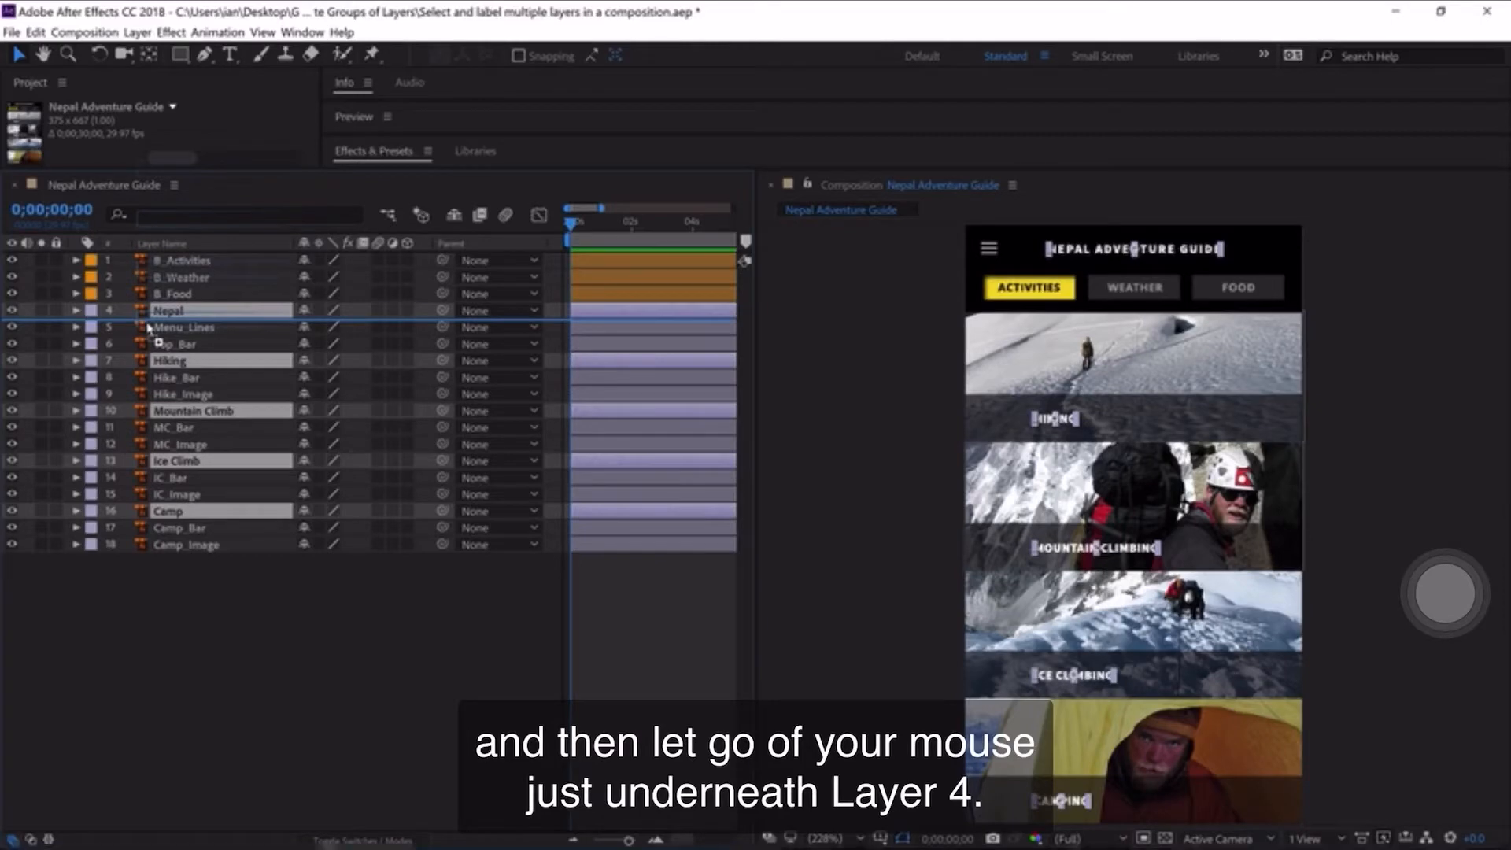
drag(148, 328, 148, 328)
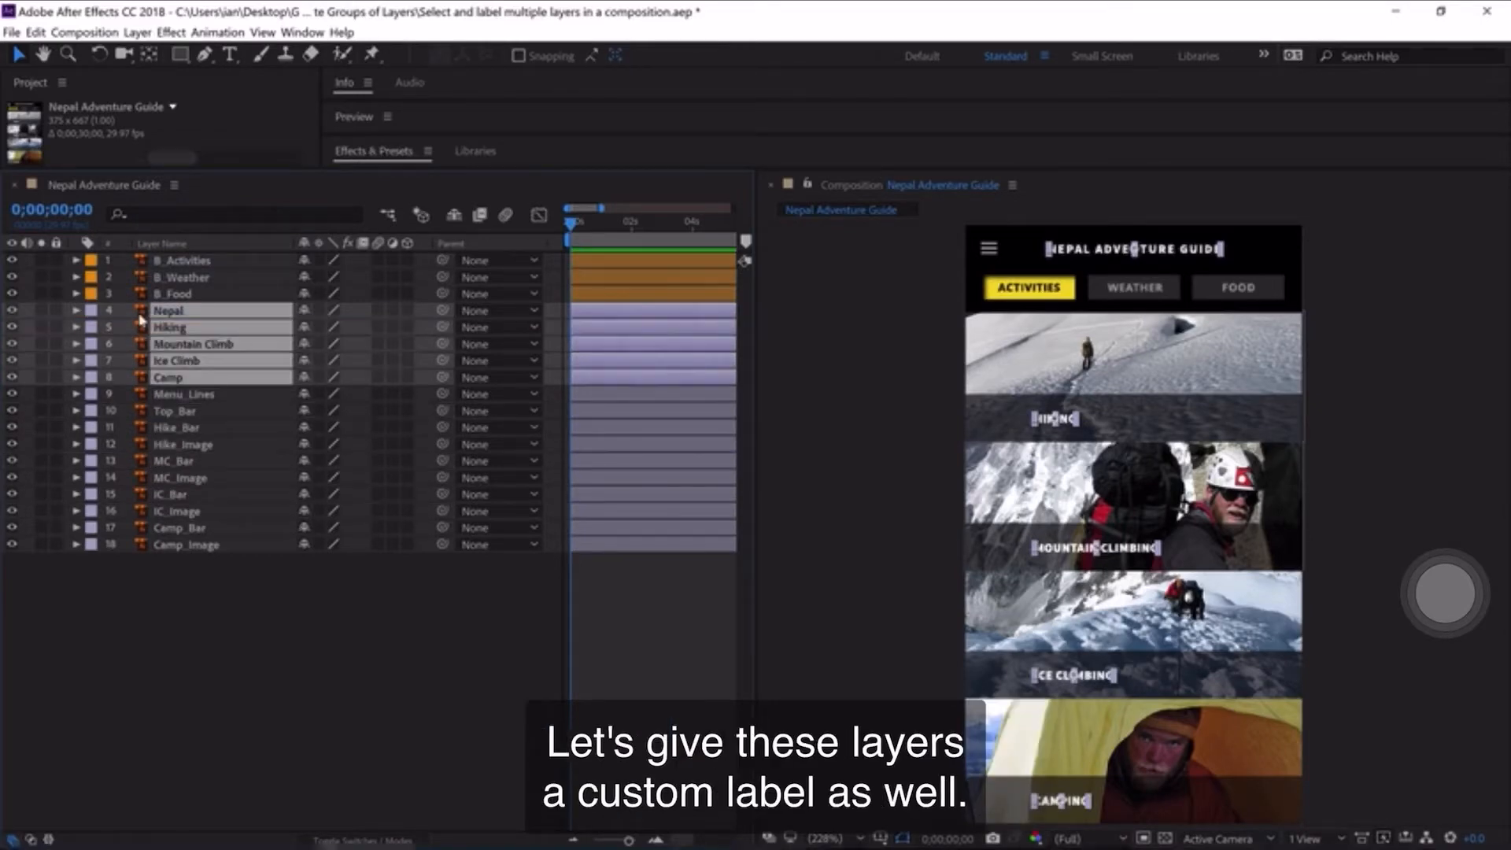
click(92, 313)
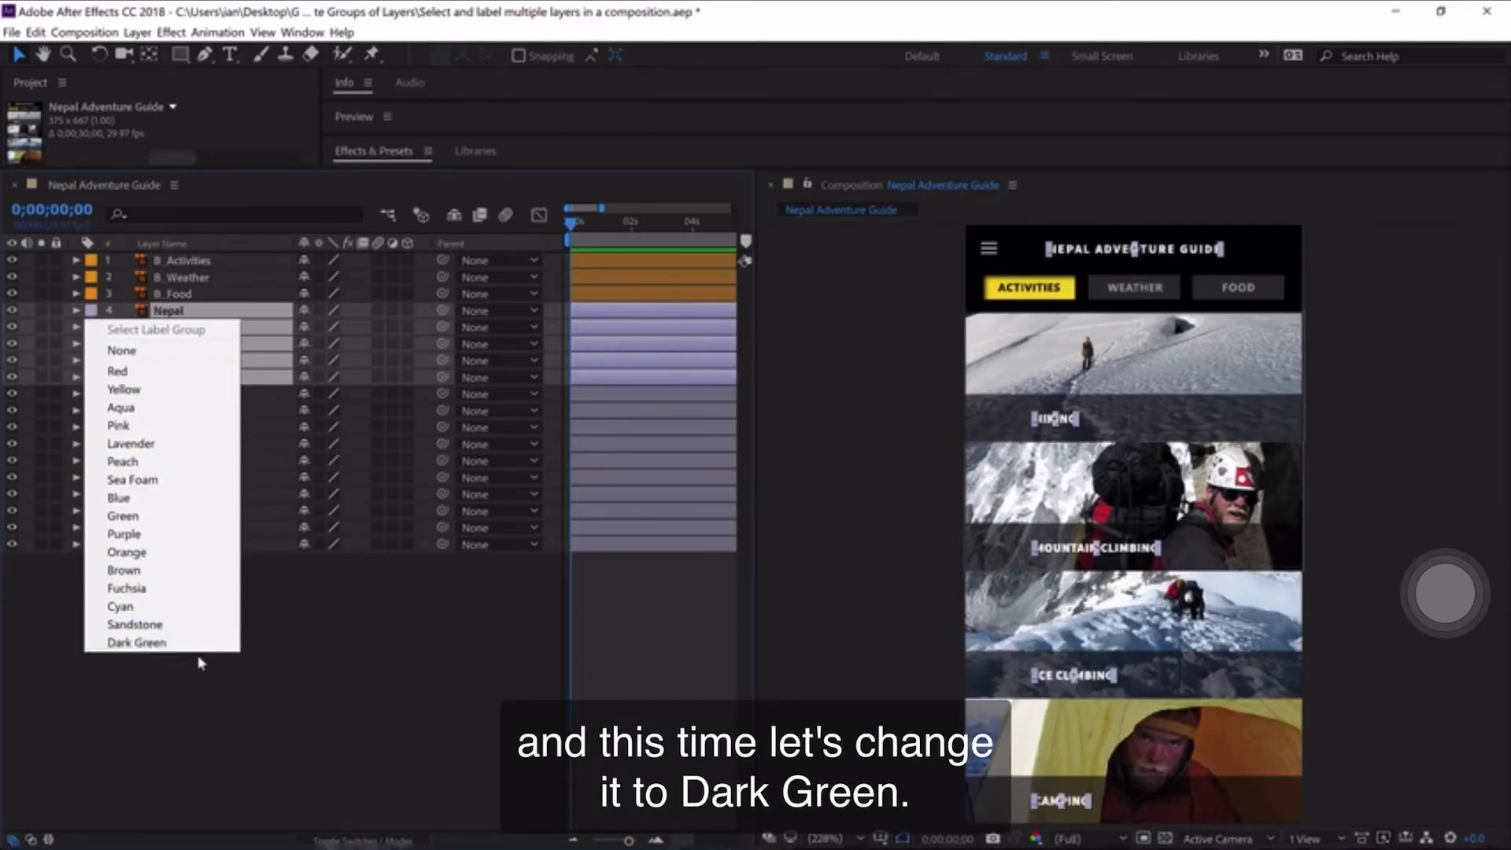
click(137, 643)
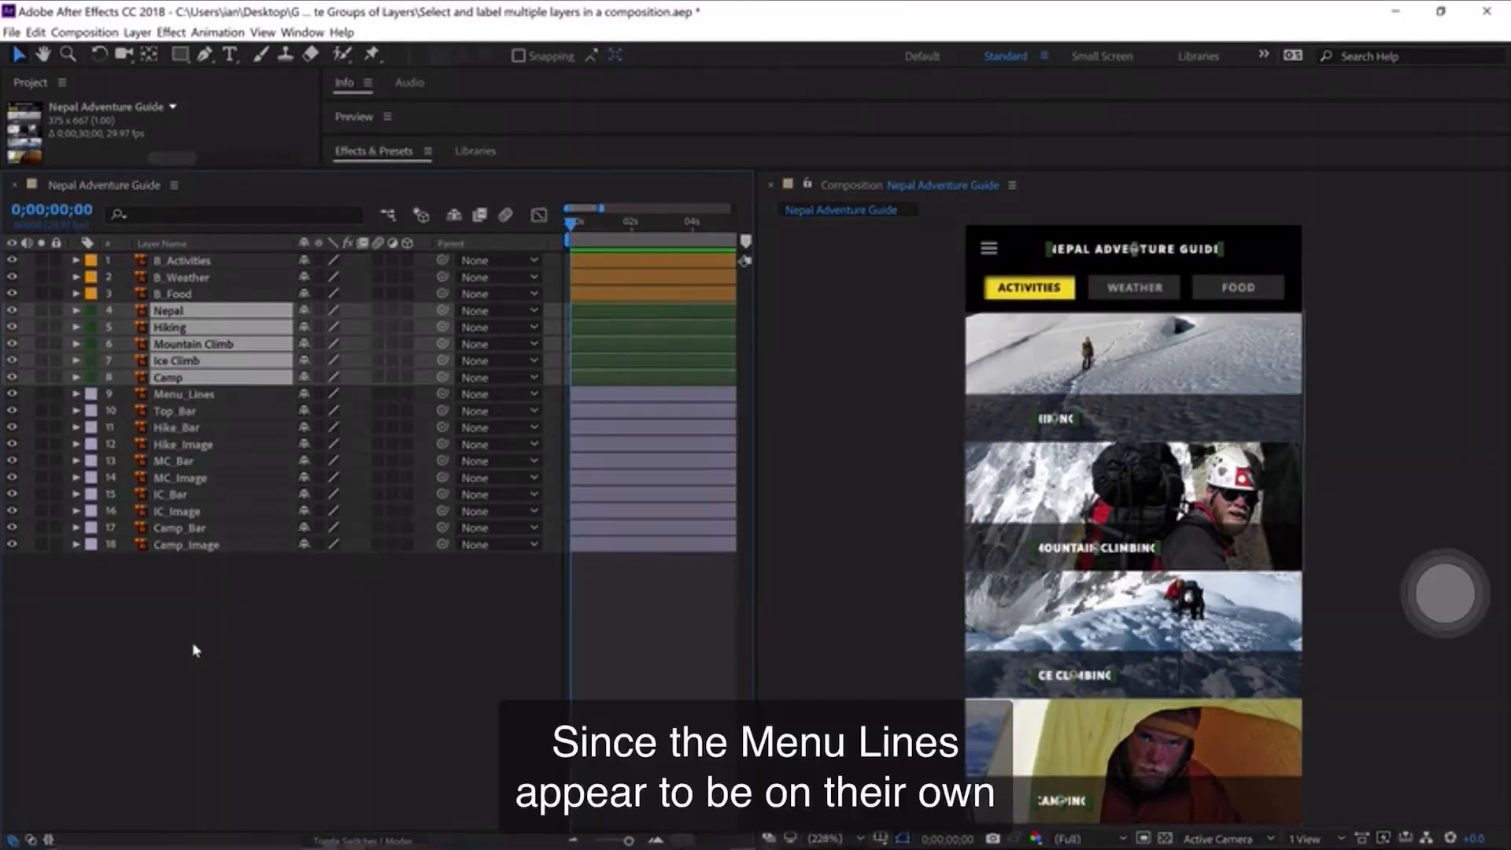
Move the Menu_Lines layer to the top of the layer stack.
click(179, 395)
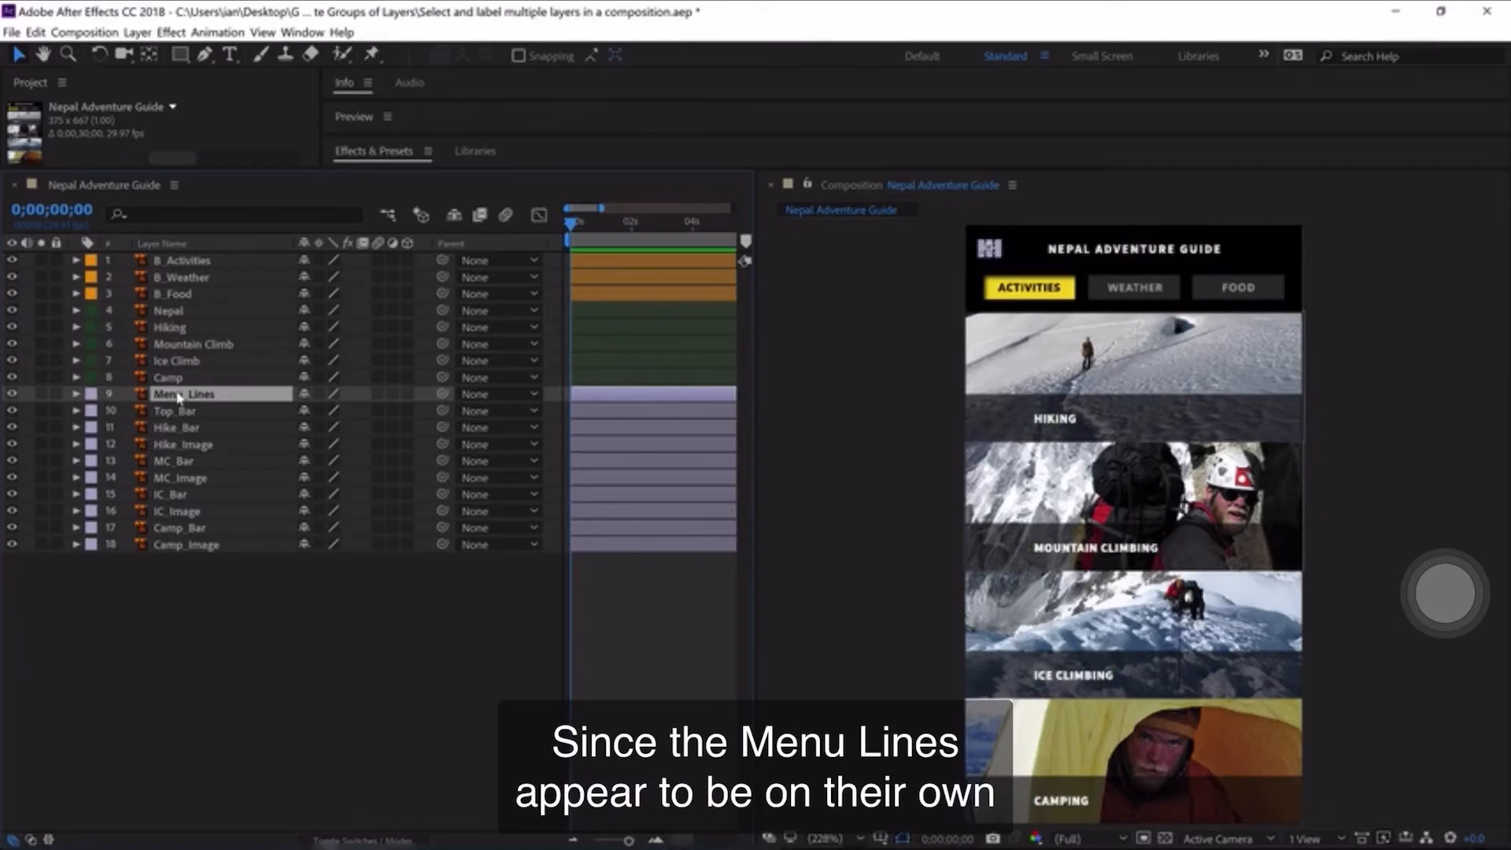
drag(180, 395, 171, 256)
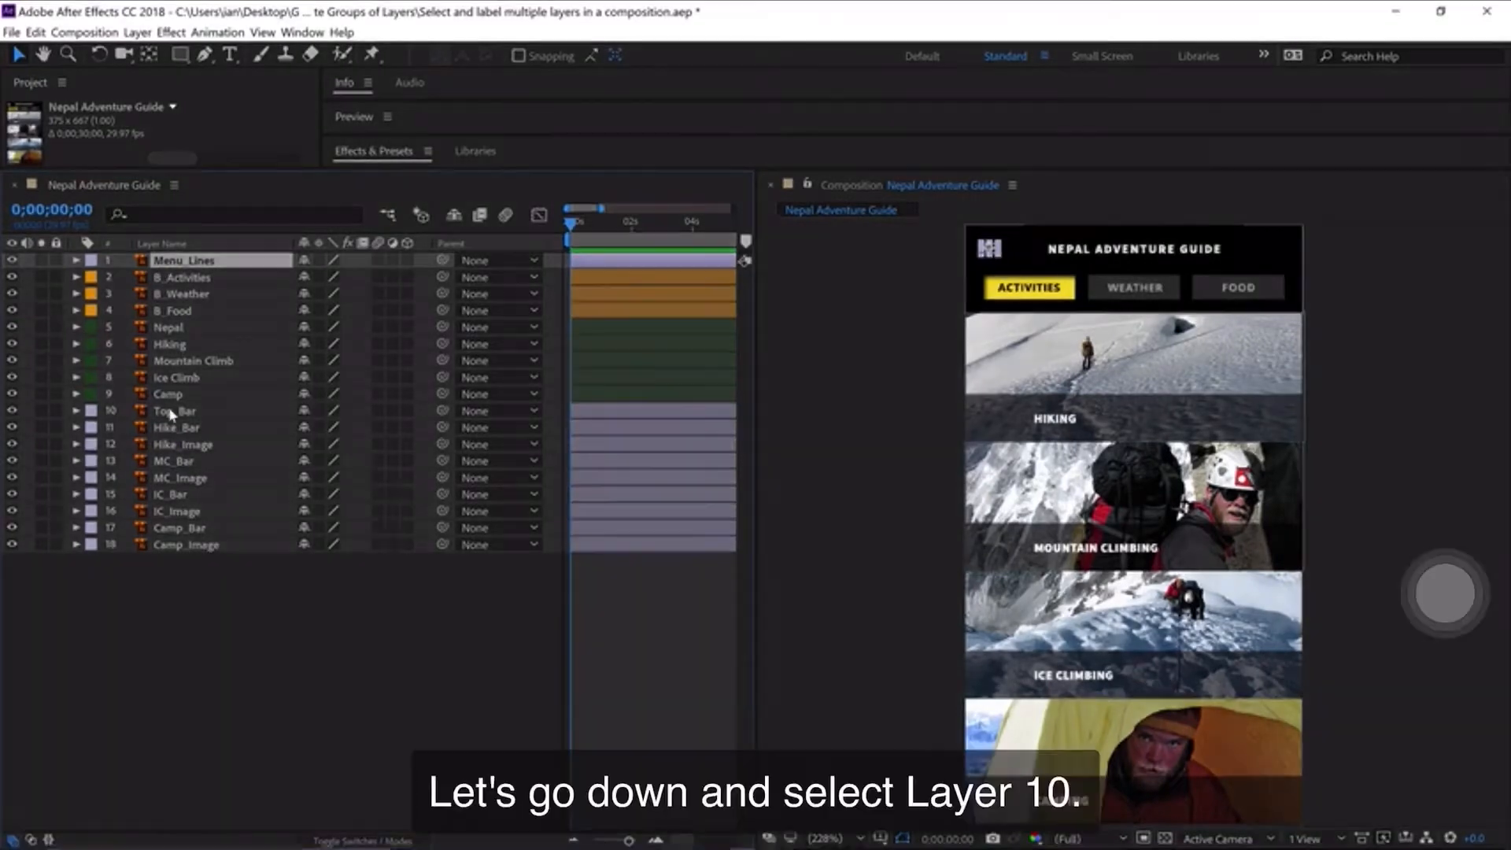
Label the Top_Bar, Hike_Bar, MC_Bar, IC_Bar and Camp_Bar layers Red, leaving them in their current stacking order.
click(172, 412)
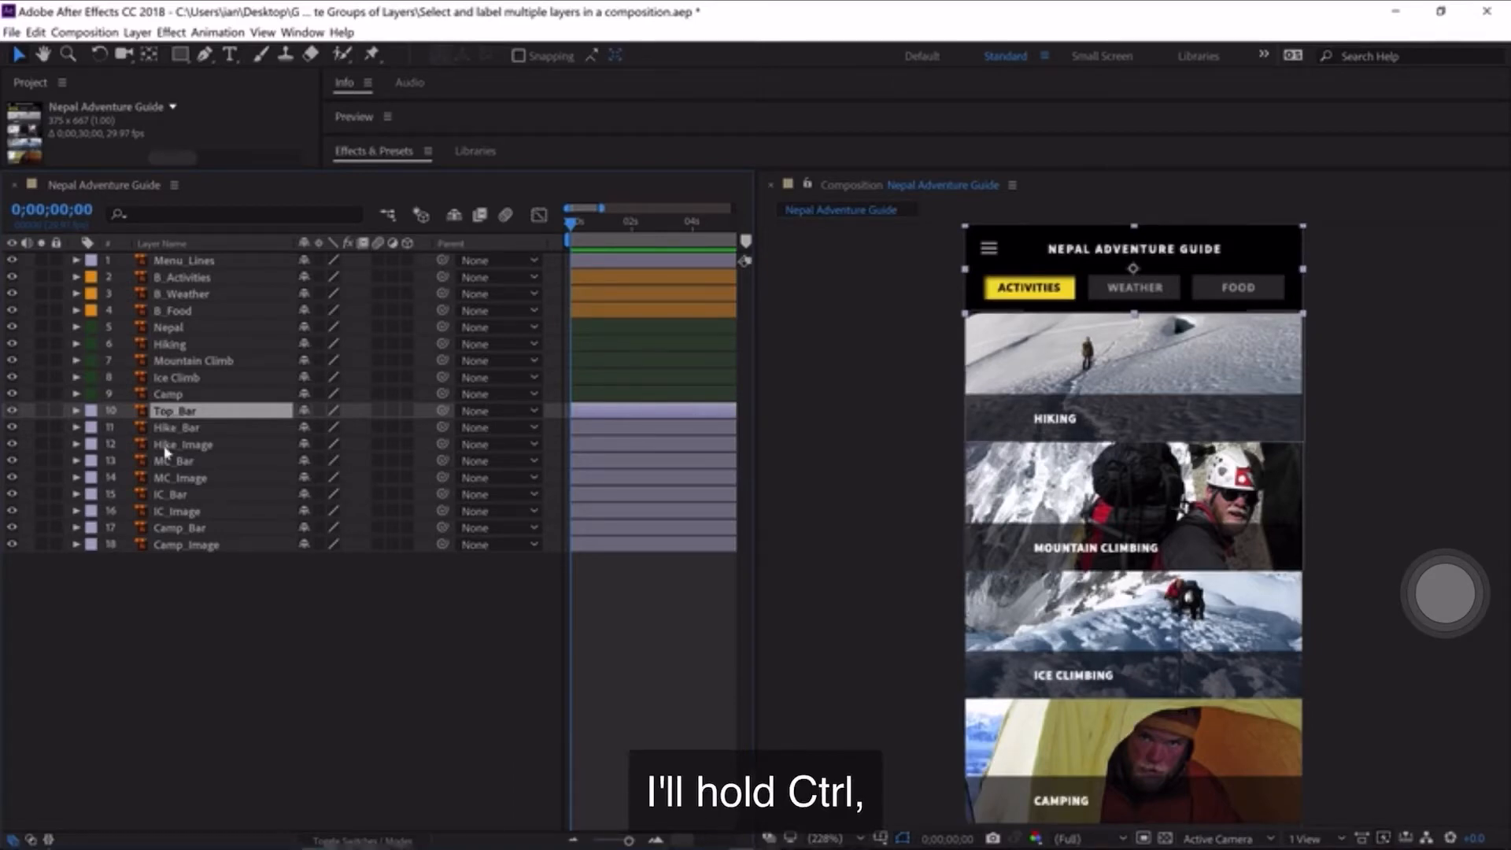
ctrl+click(166, 445)
ctrl+click(167, 448)
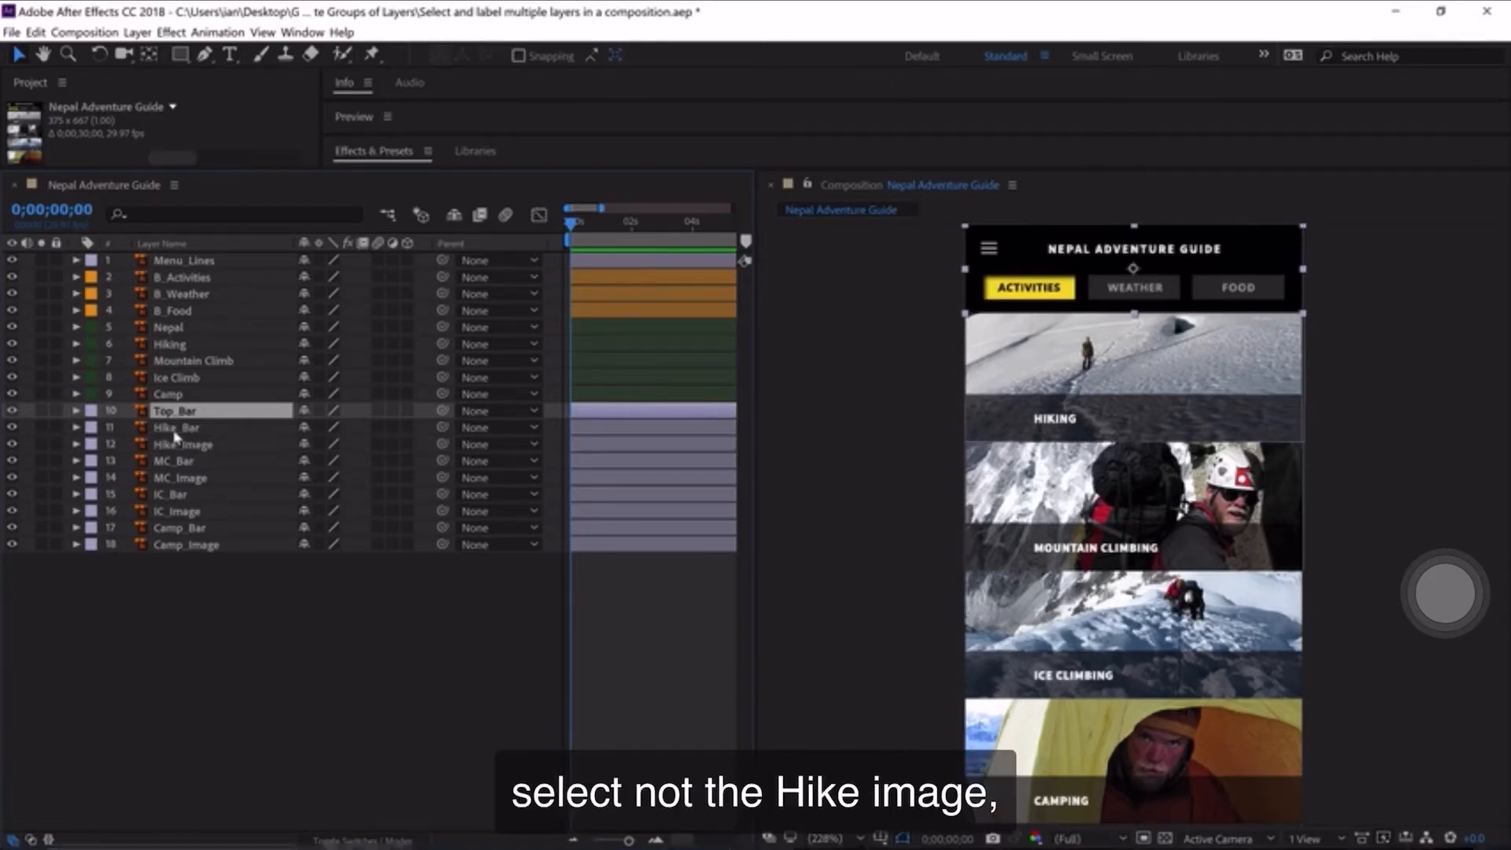
ctrl+click(176, 431)
ctrl+click(181, 463)
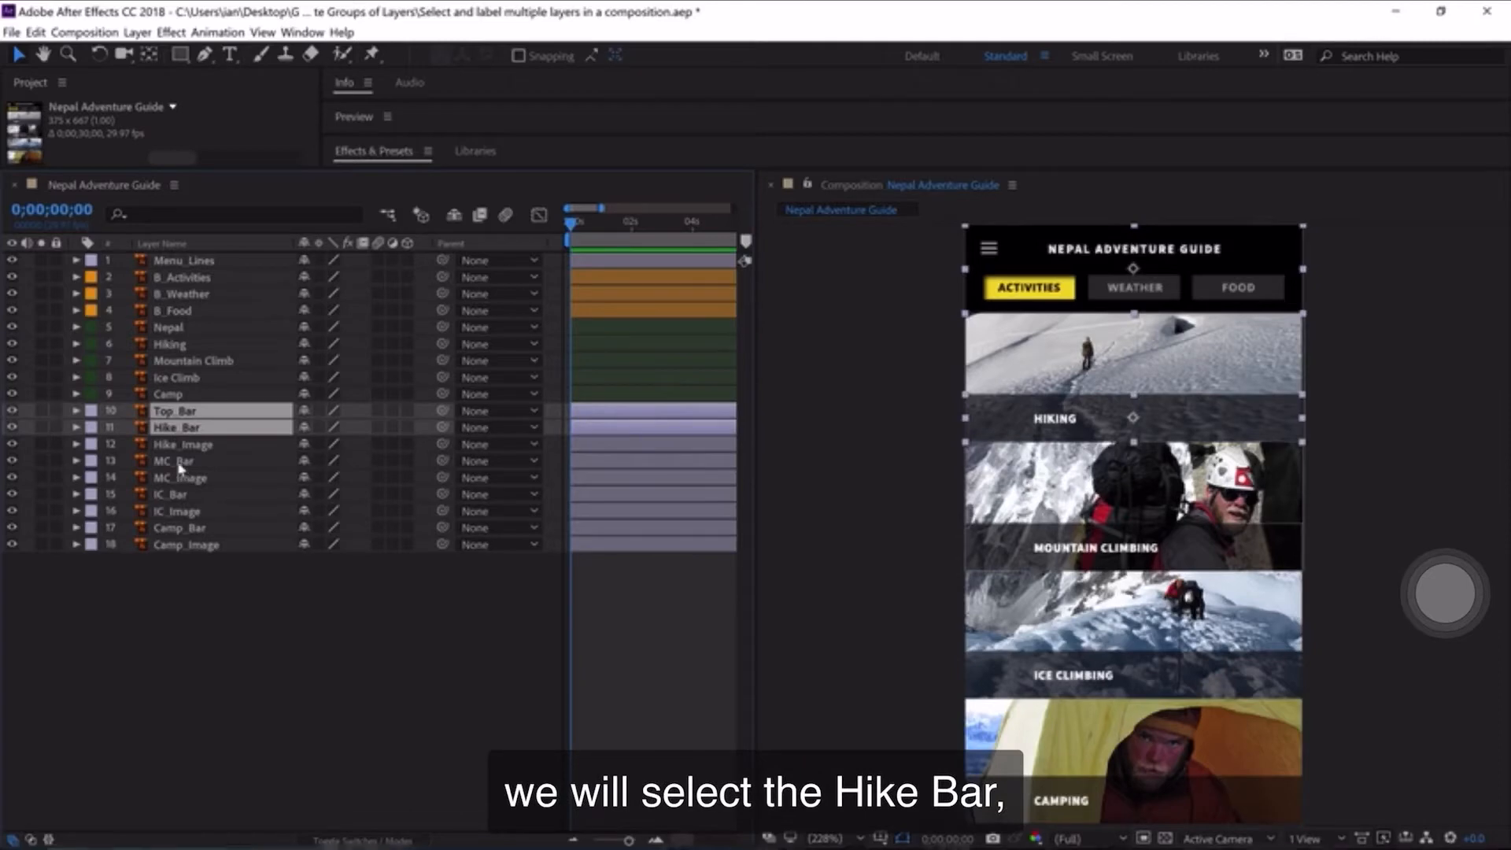
ctrl+click(180, 496)
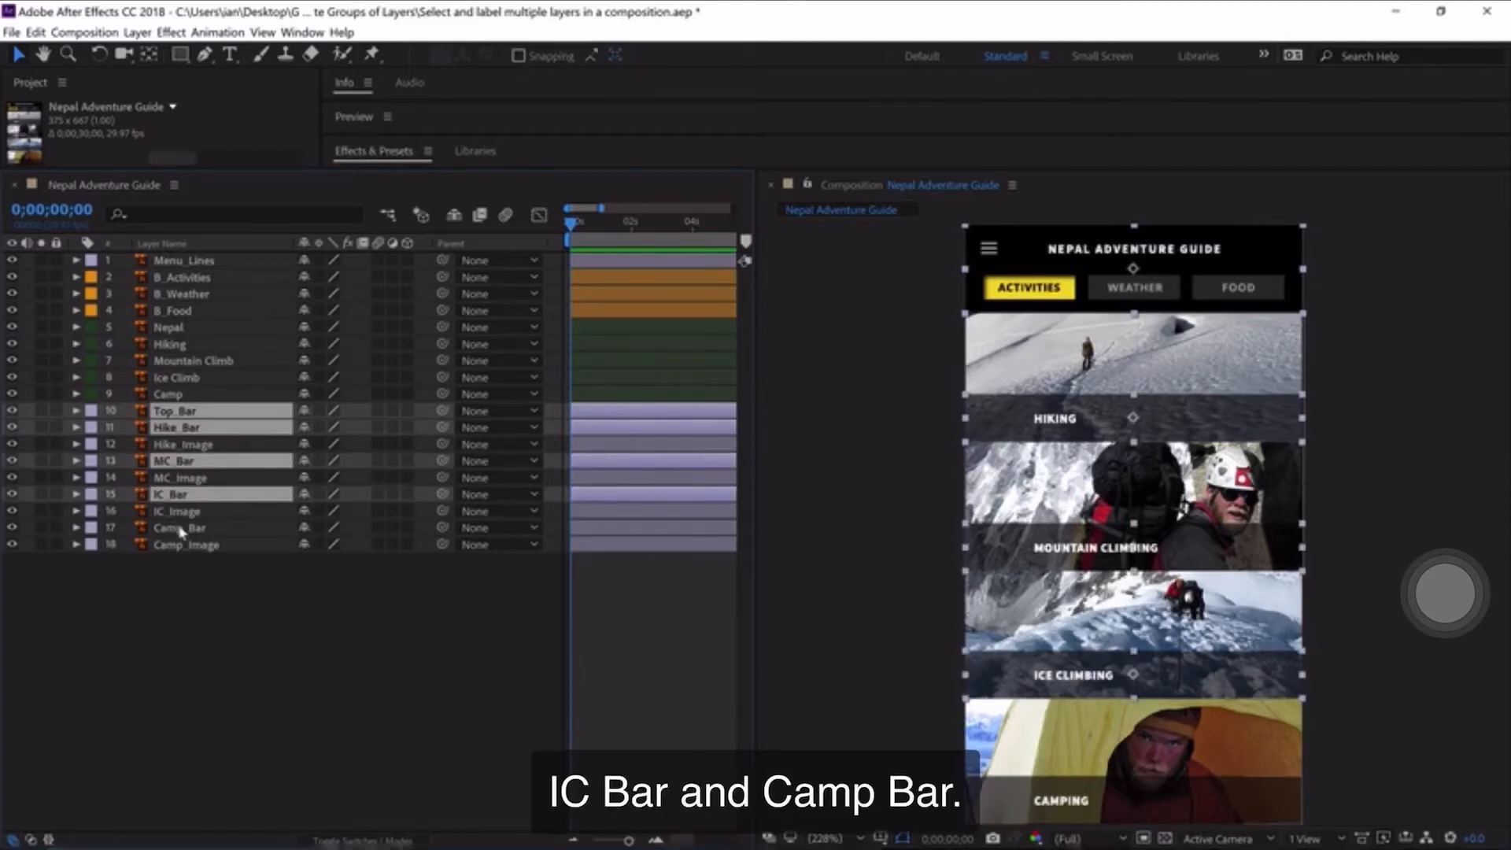
ctrl+click(180, 530)
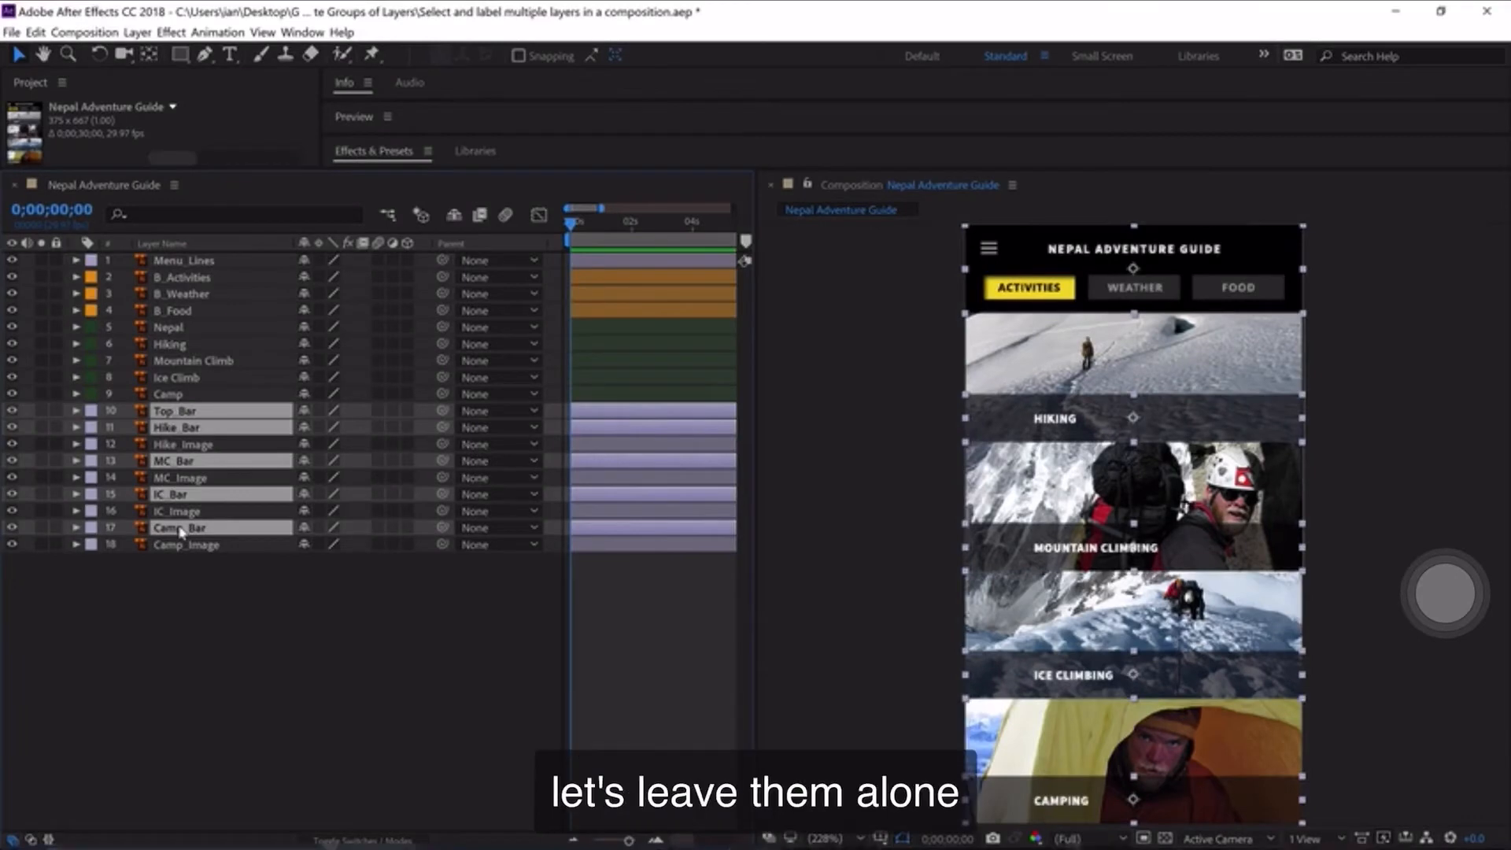
click(90, 532)
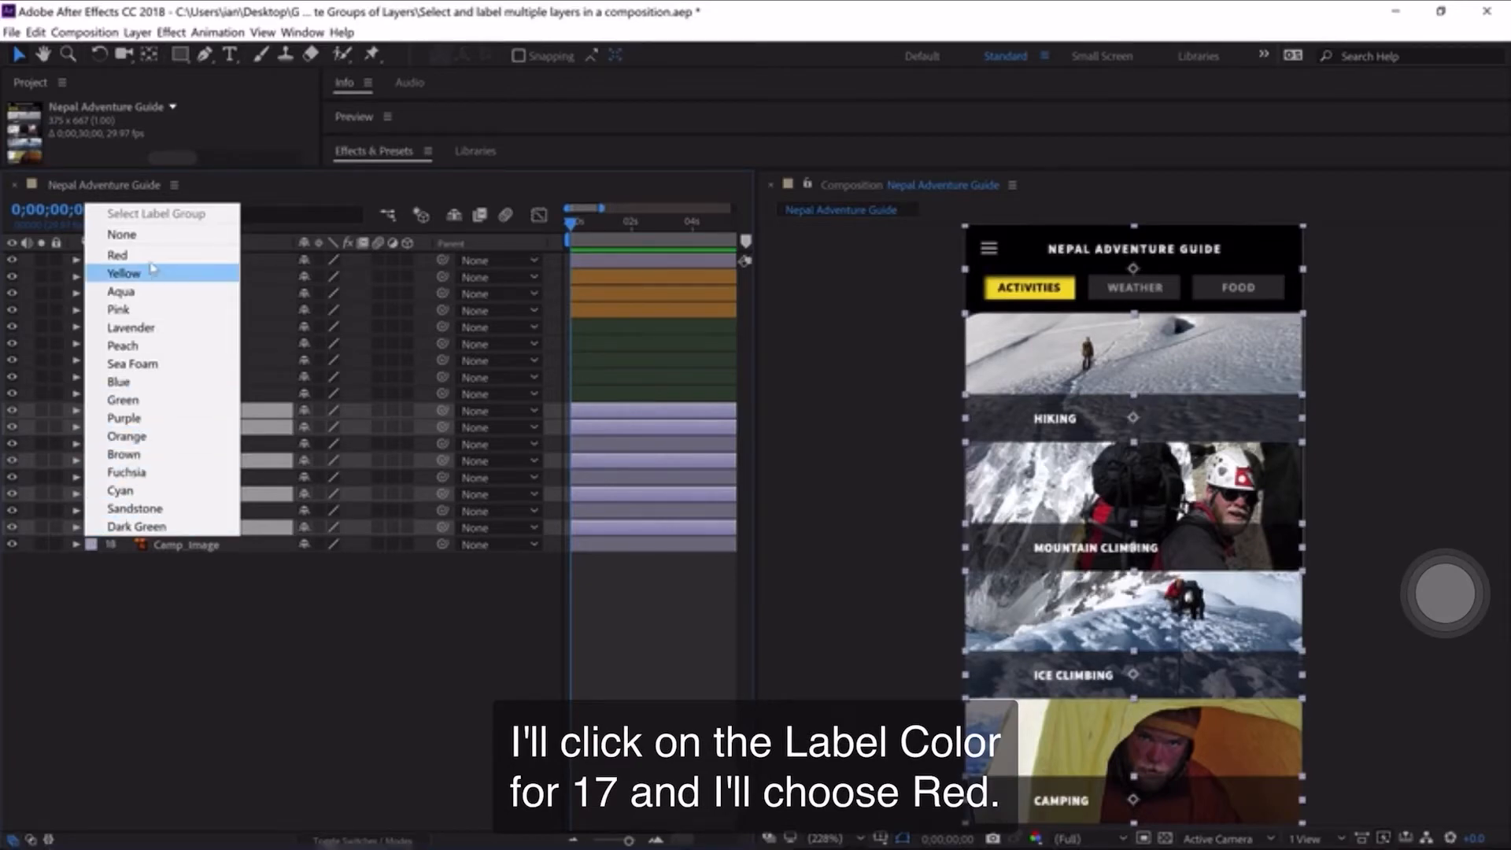
click(126, 254)
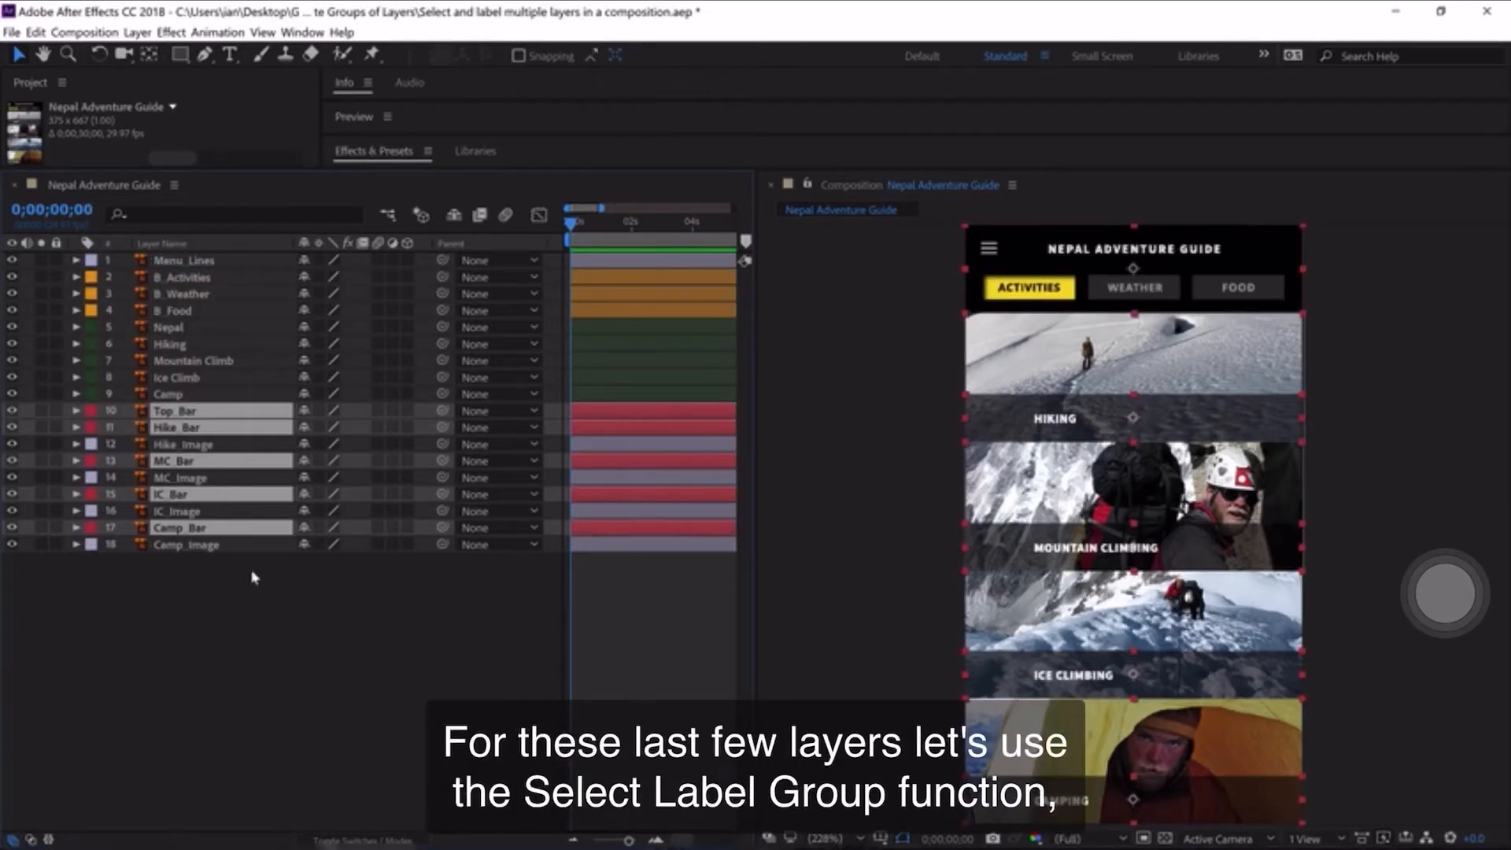
Label the Hike_Image, MC_Image, IC_Image and Camp_Image layers Yellow, selecting them by label group and leaving Menu_Lines out.
click(176, 447)
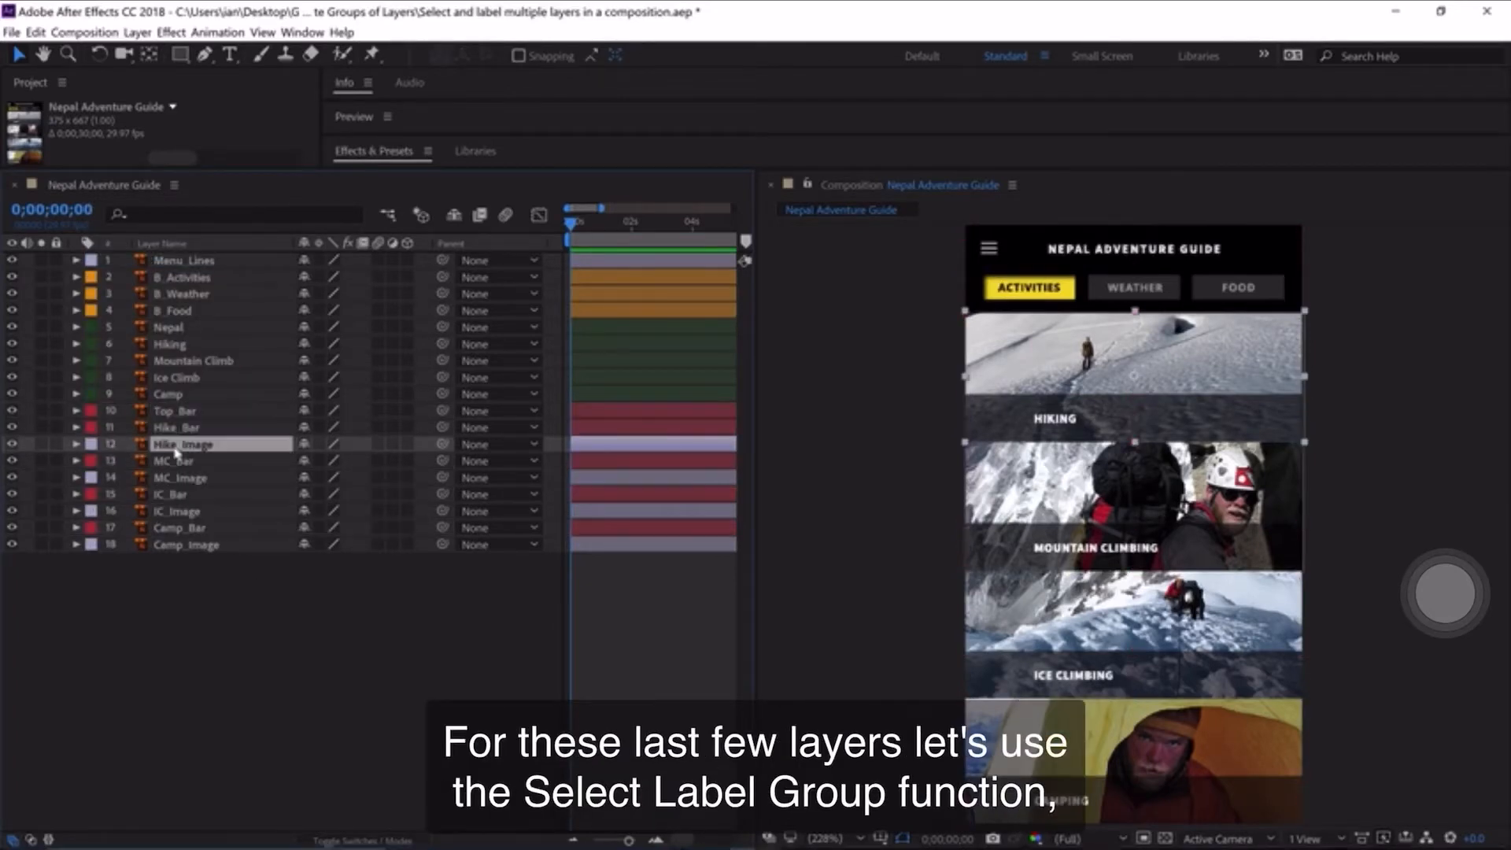
click(90, 446)
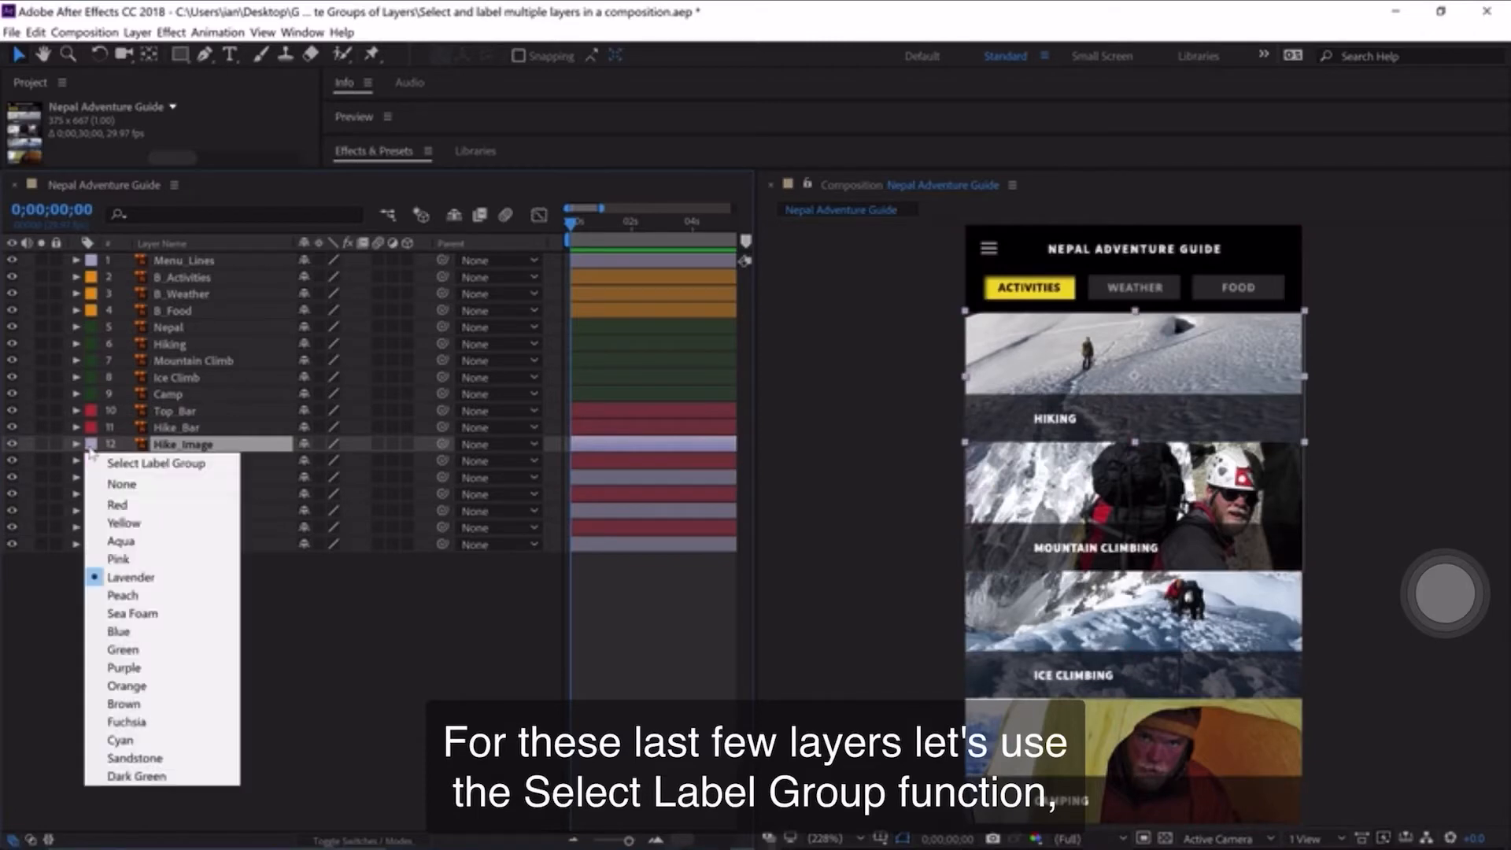
click(134, 469)
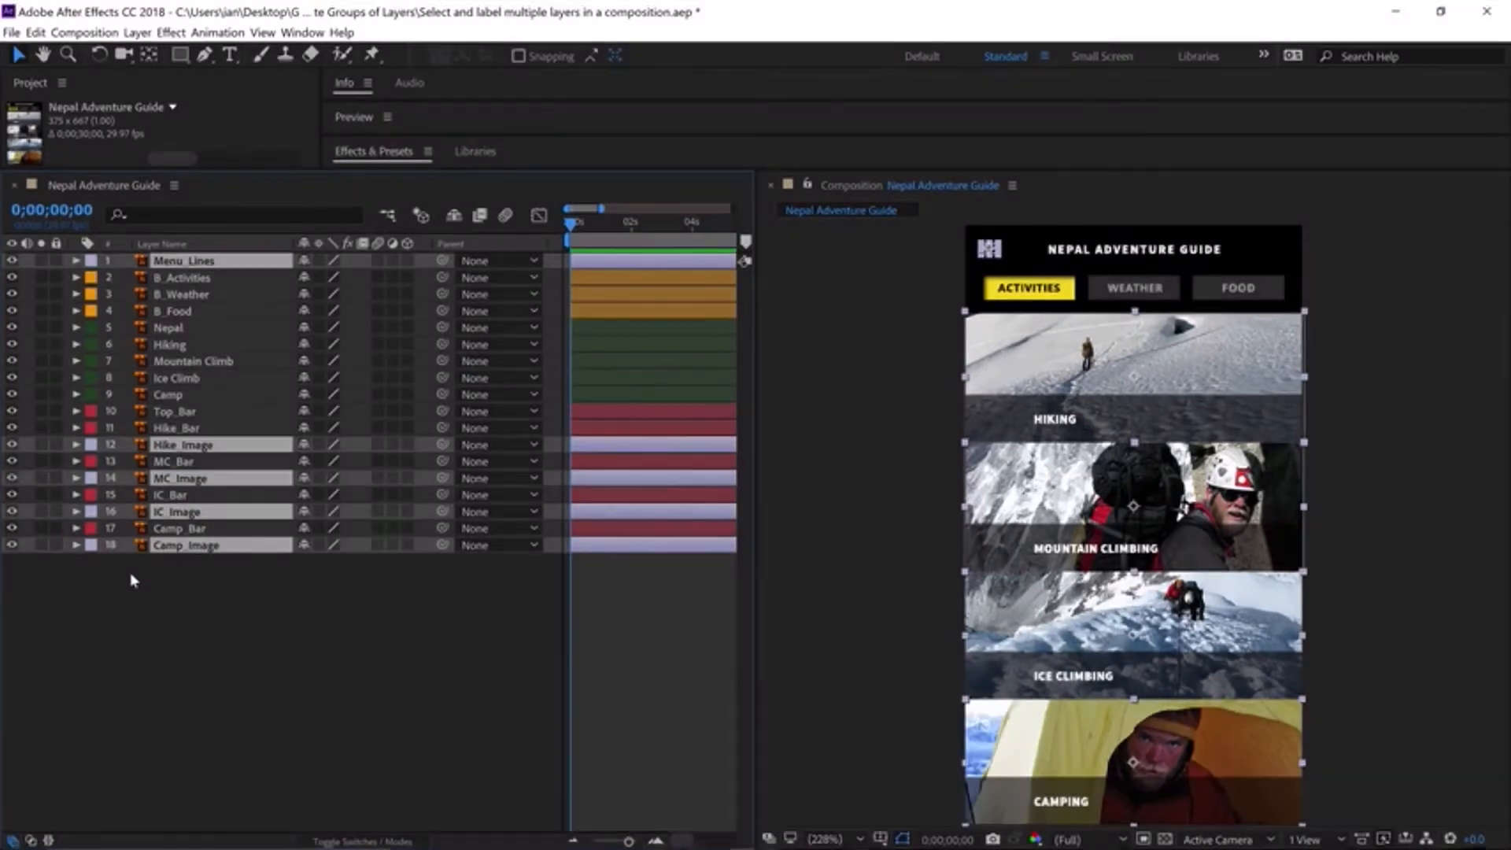
ctrl+click(140, 262)
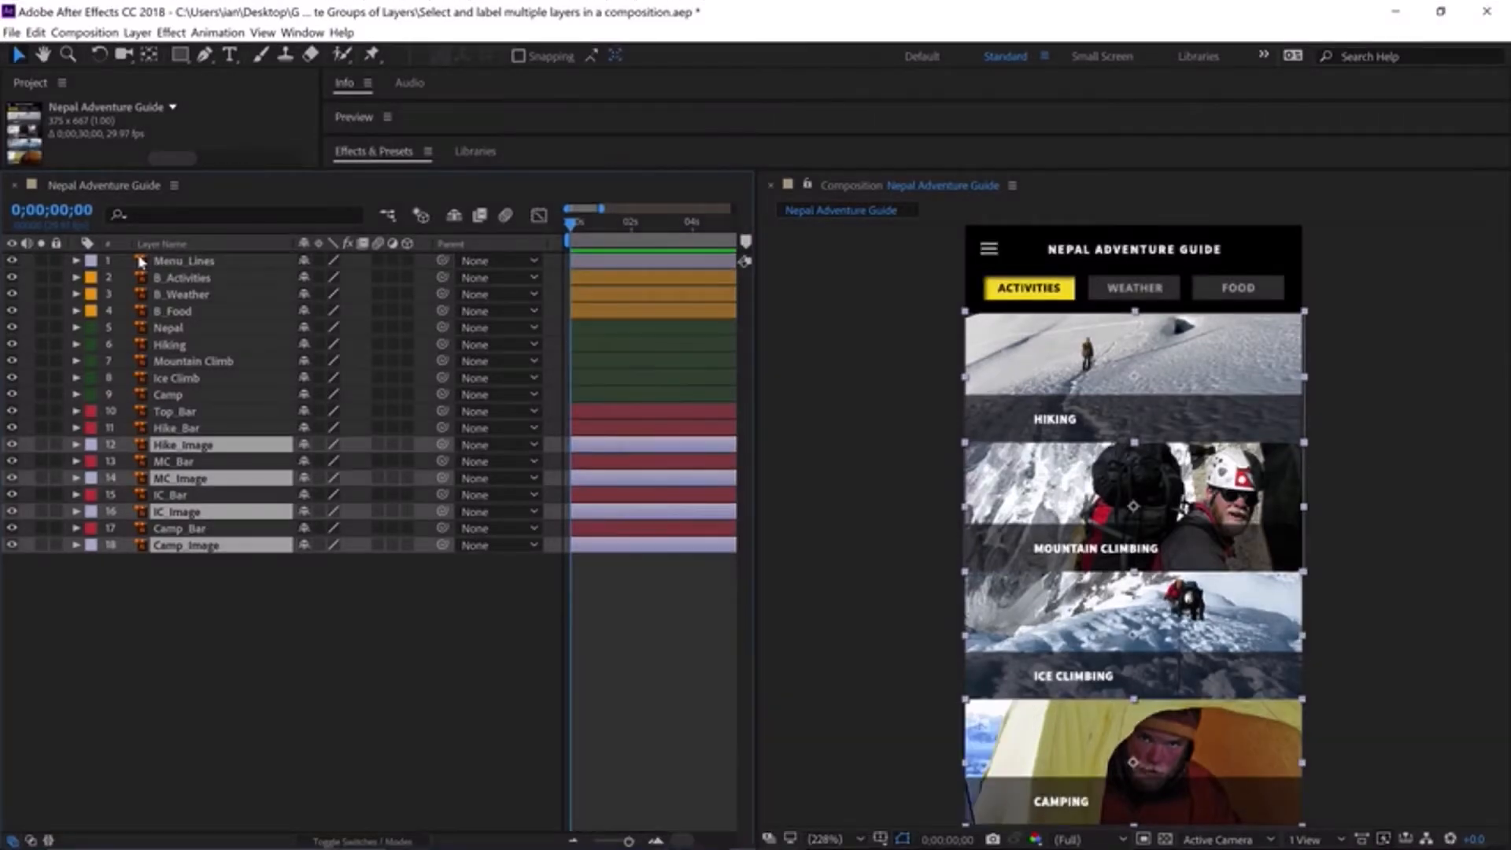
click(92, 444)
click(124, 522)
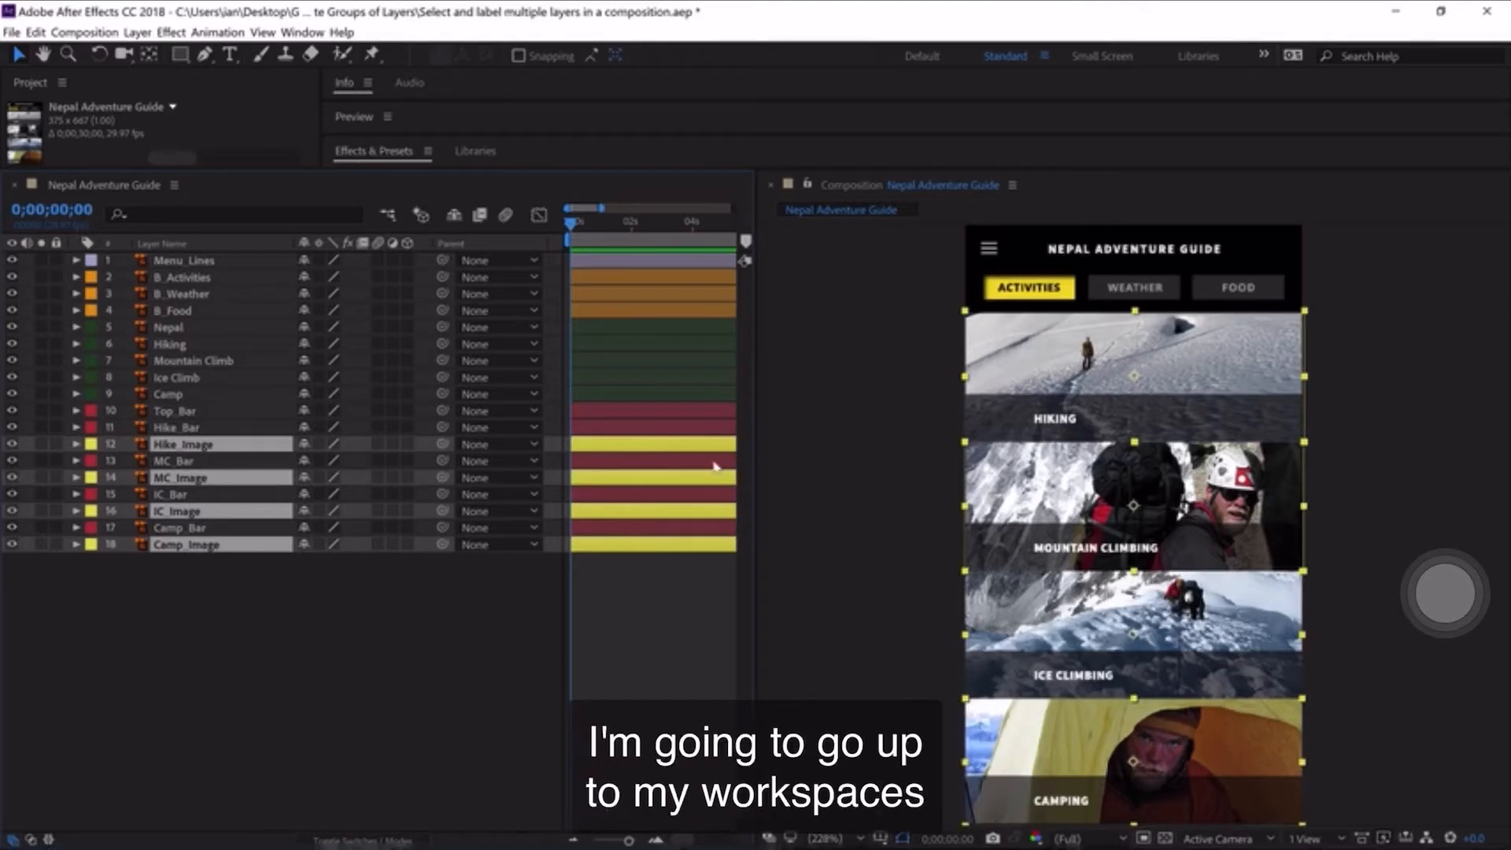
Reset the Standard workspace to its saved layout.
click(1044, 55)
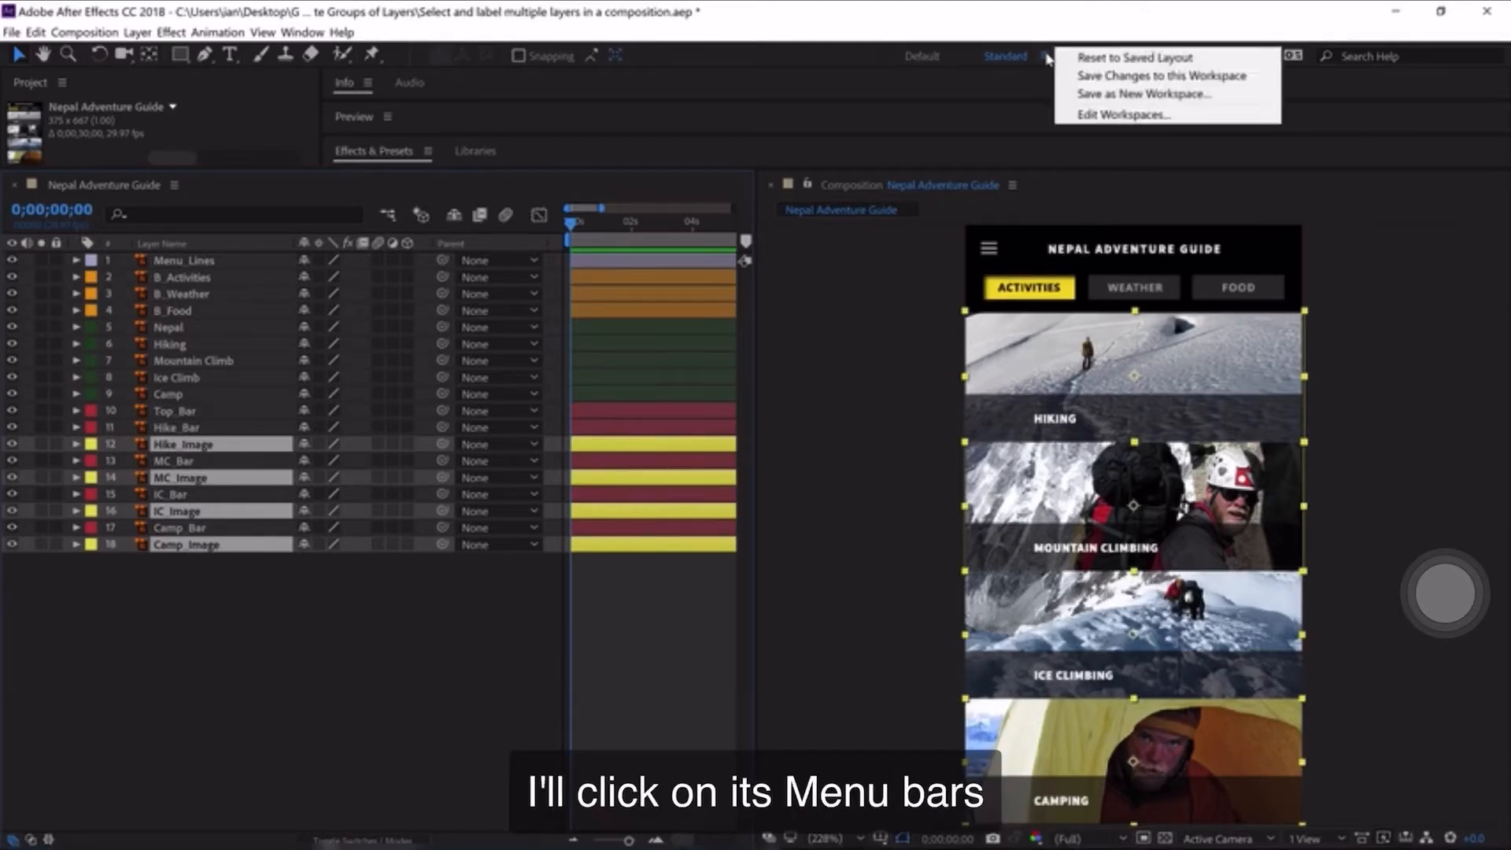
click(1075, 60)
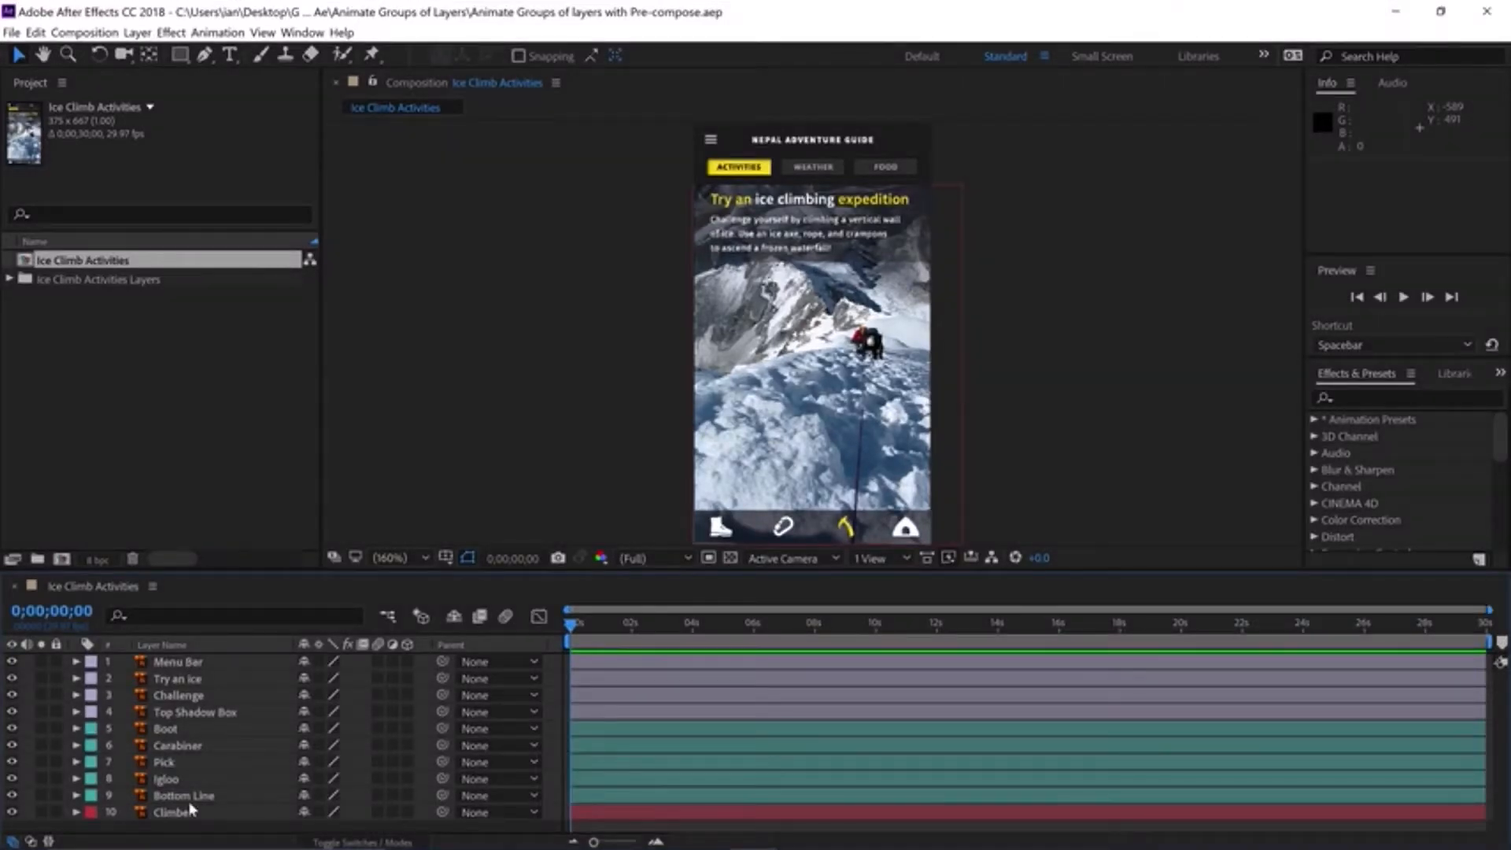
Pre-compose the Lavender label group, Menu Bar through Top Shadow Box, as Top_Pre-compose and check it by toggling its visibility.
click(91, 669)
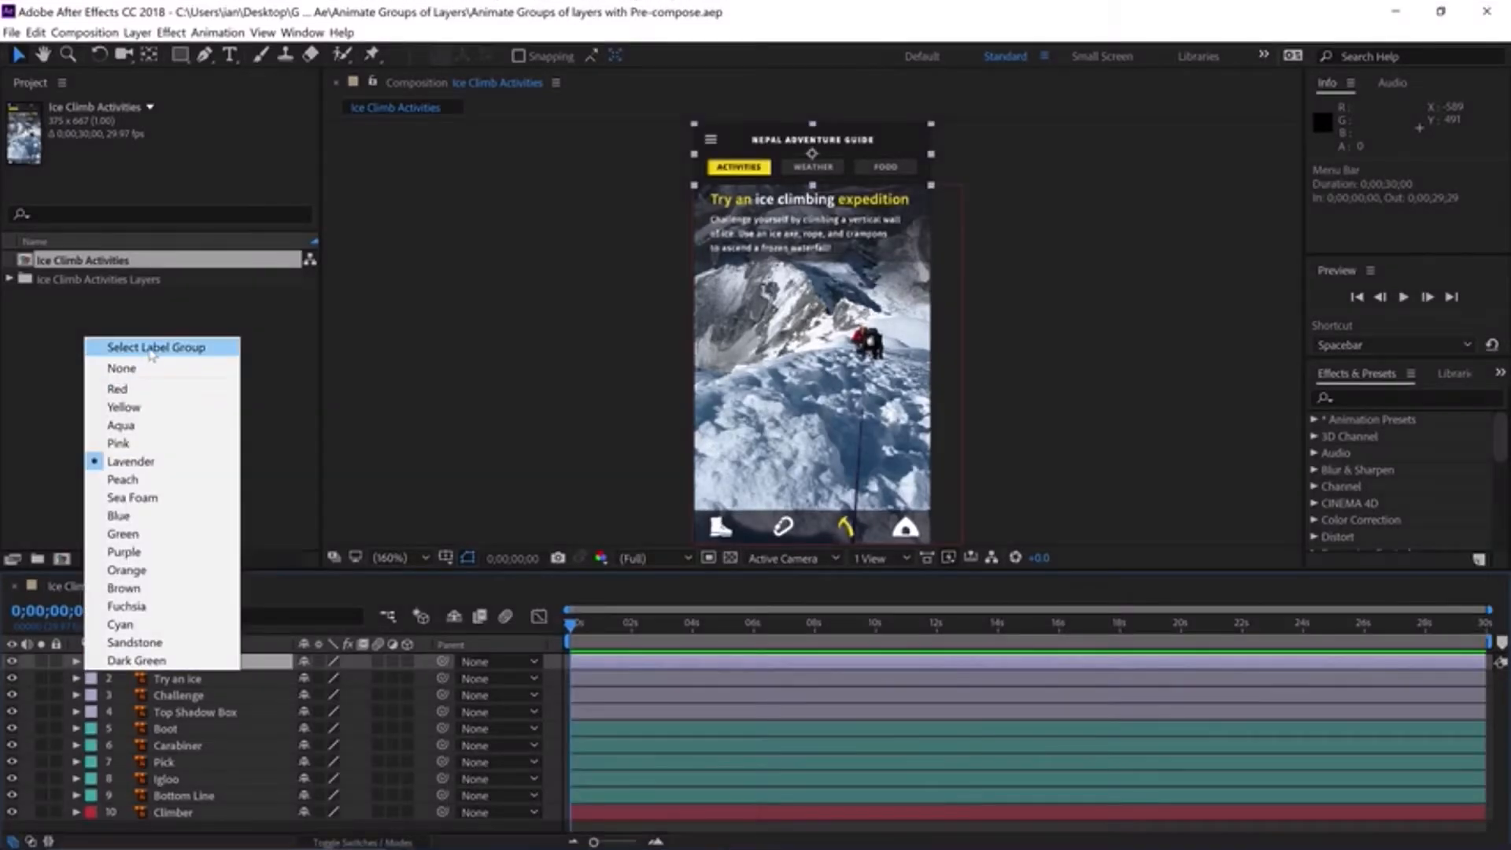
click(153, 348)
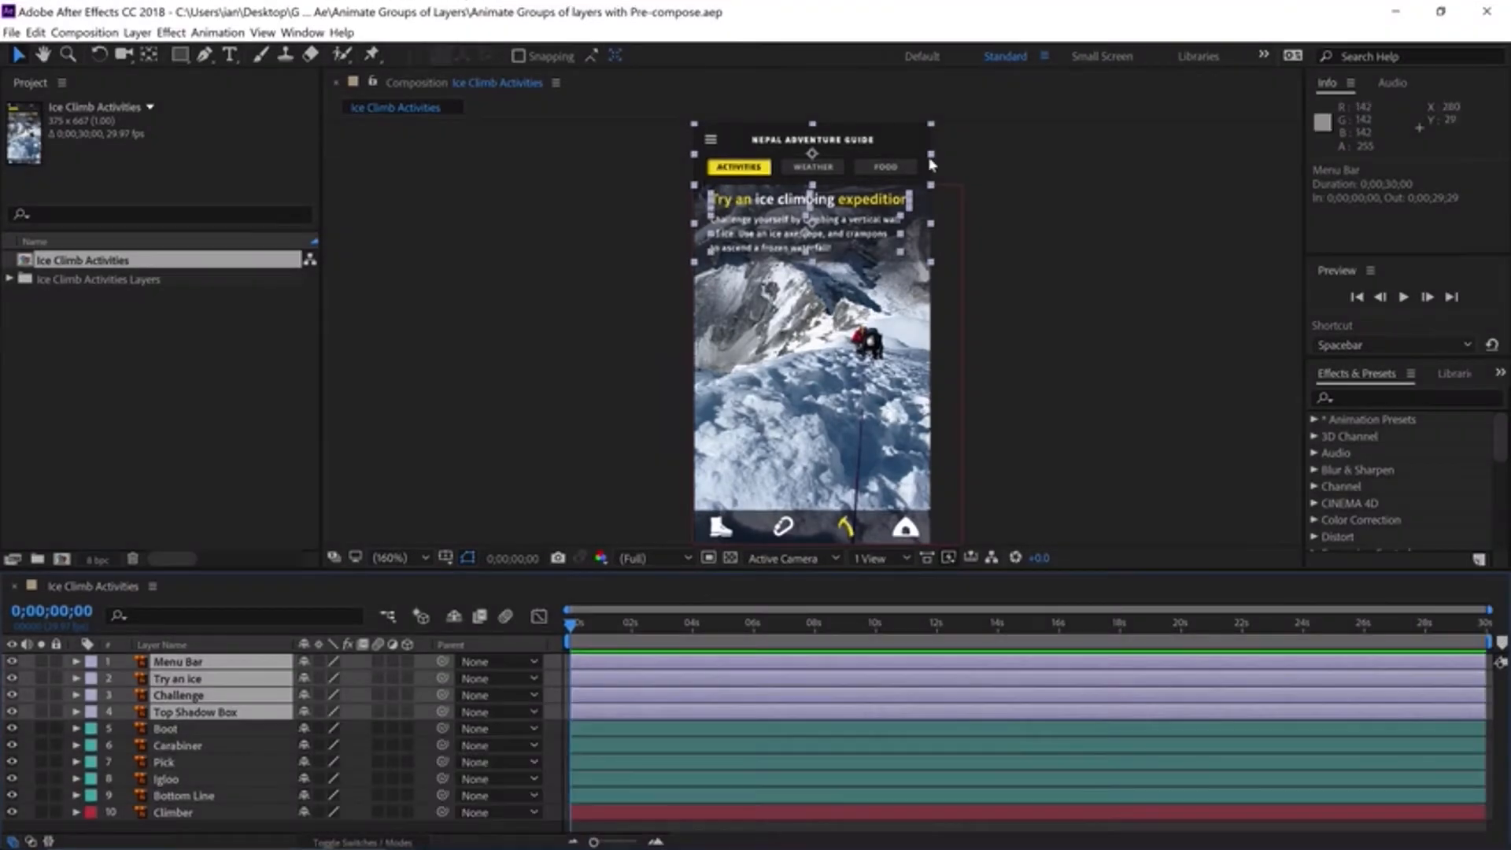
click(135, 33)
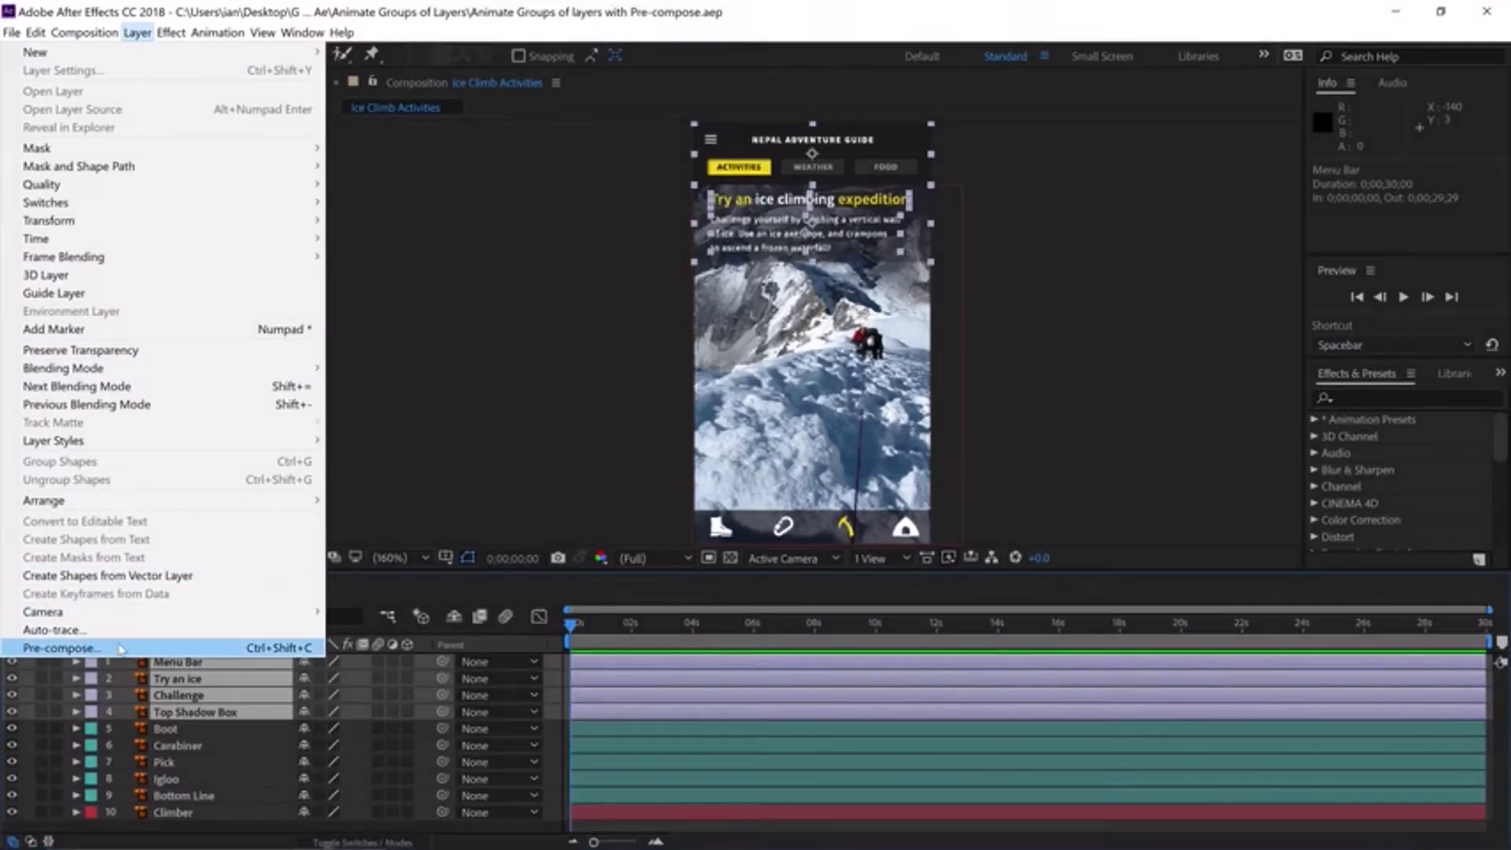
click(120, 648)
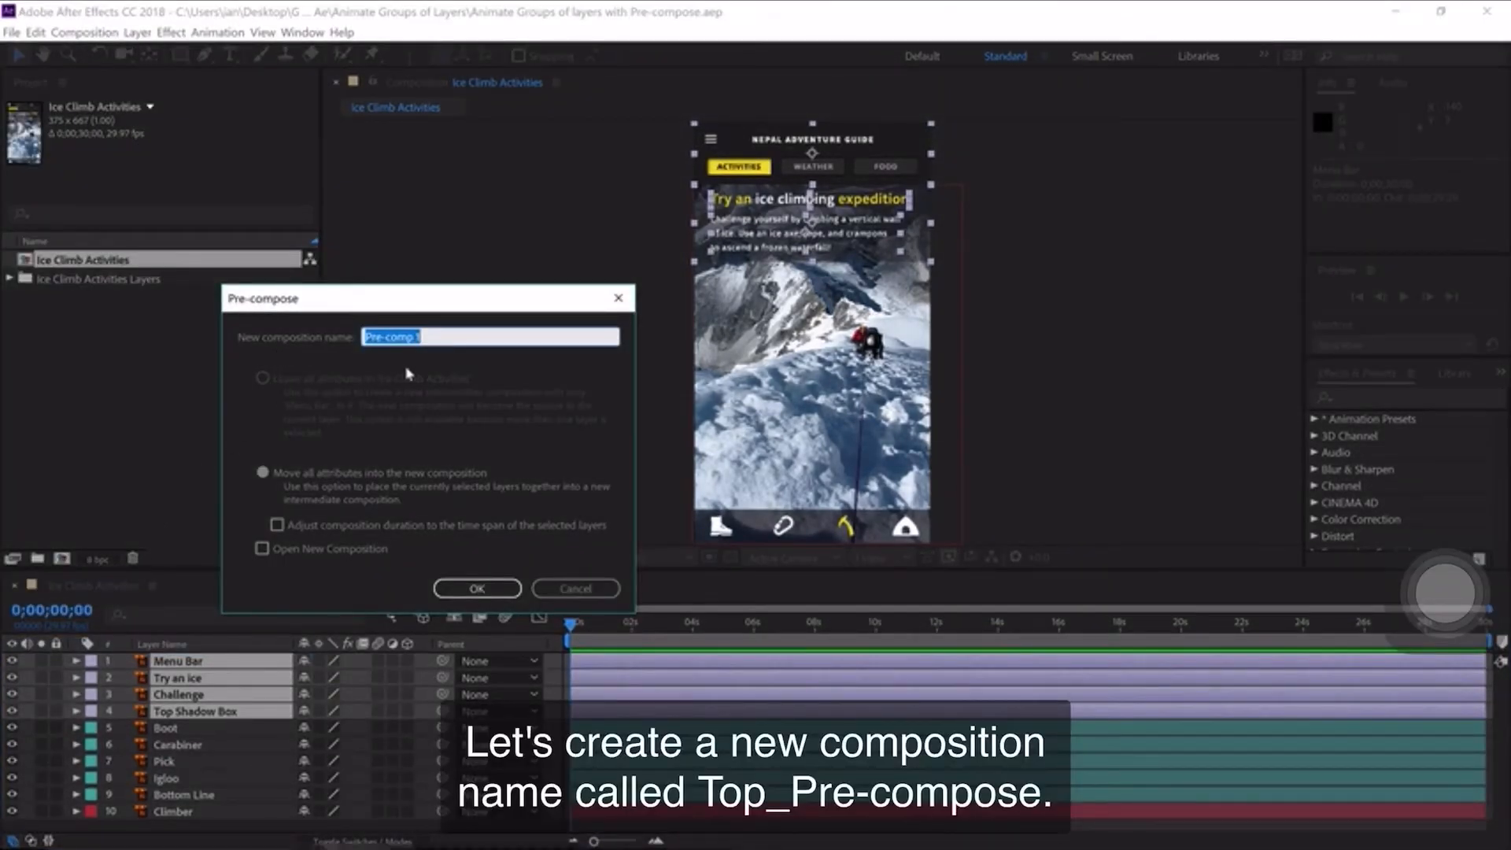
key(BackSpace)
text(Top)
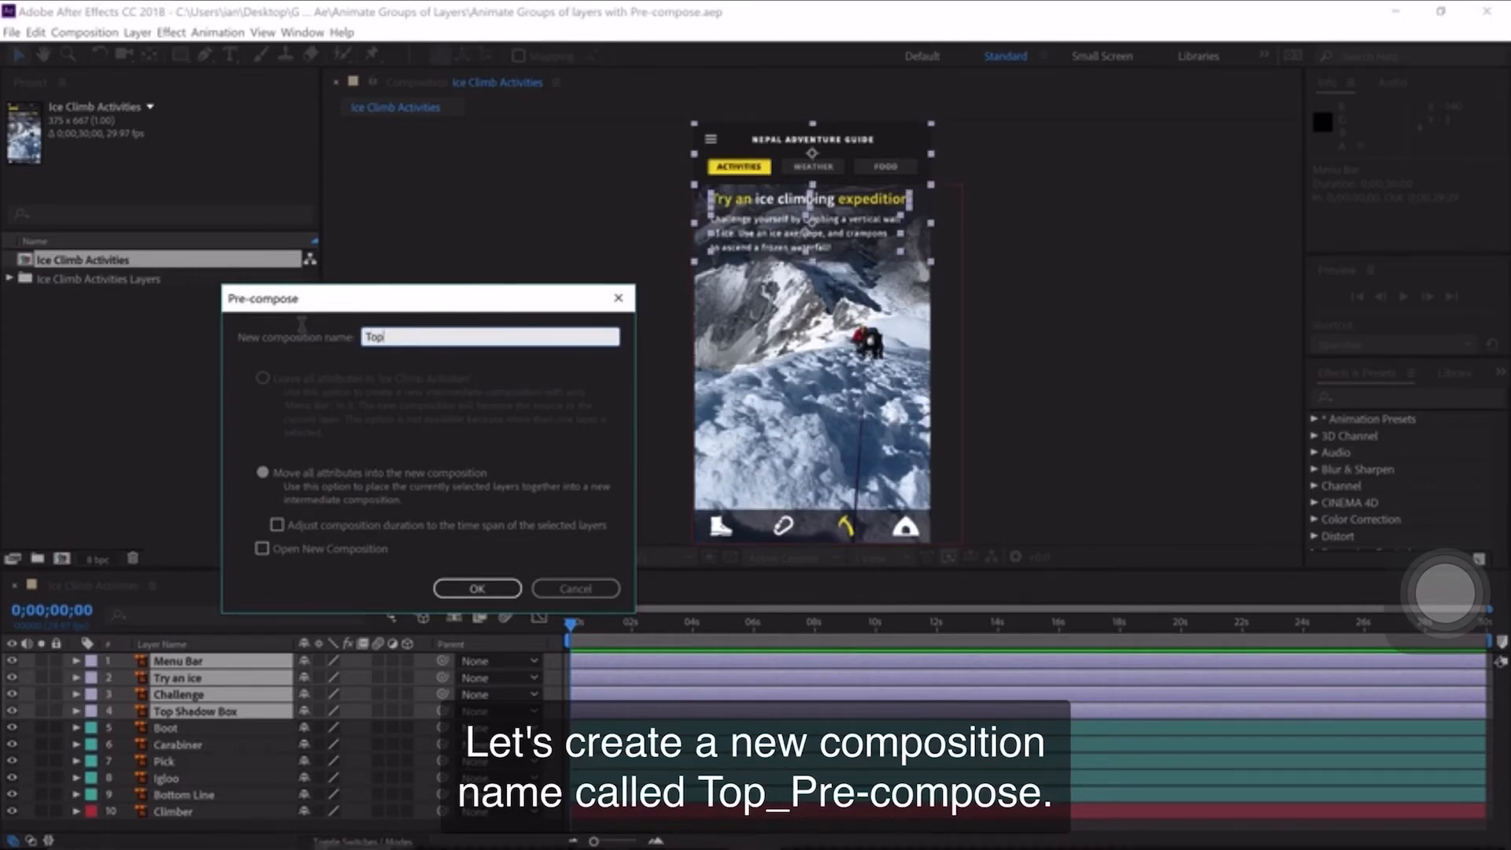
text(_Pr)
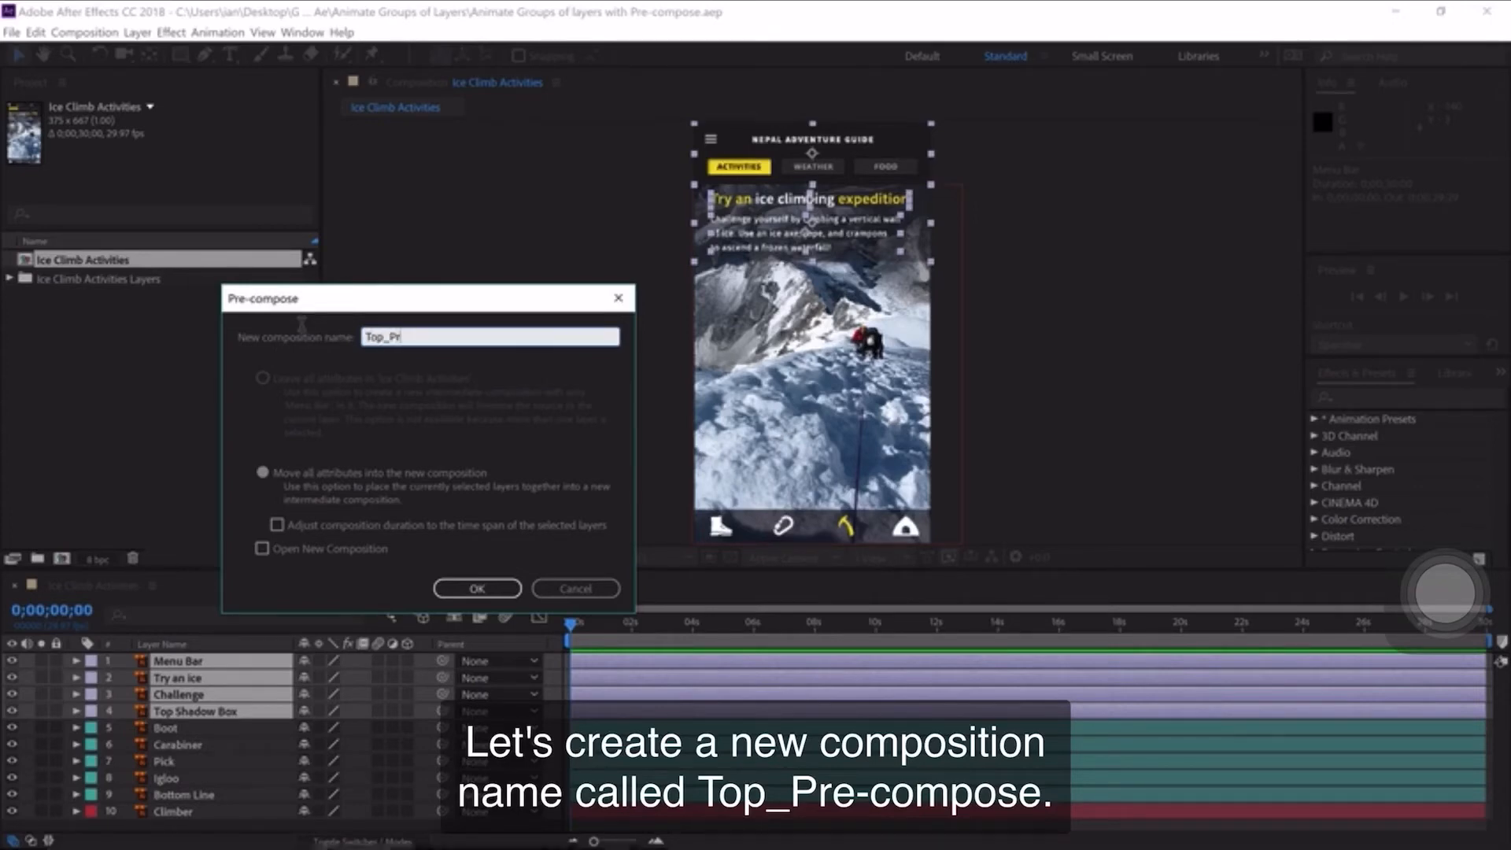
text(e-compose)
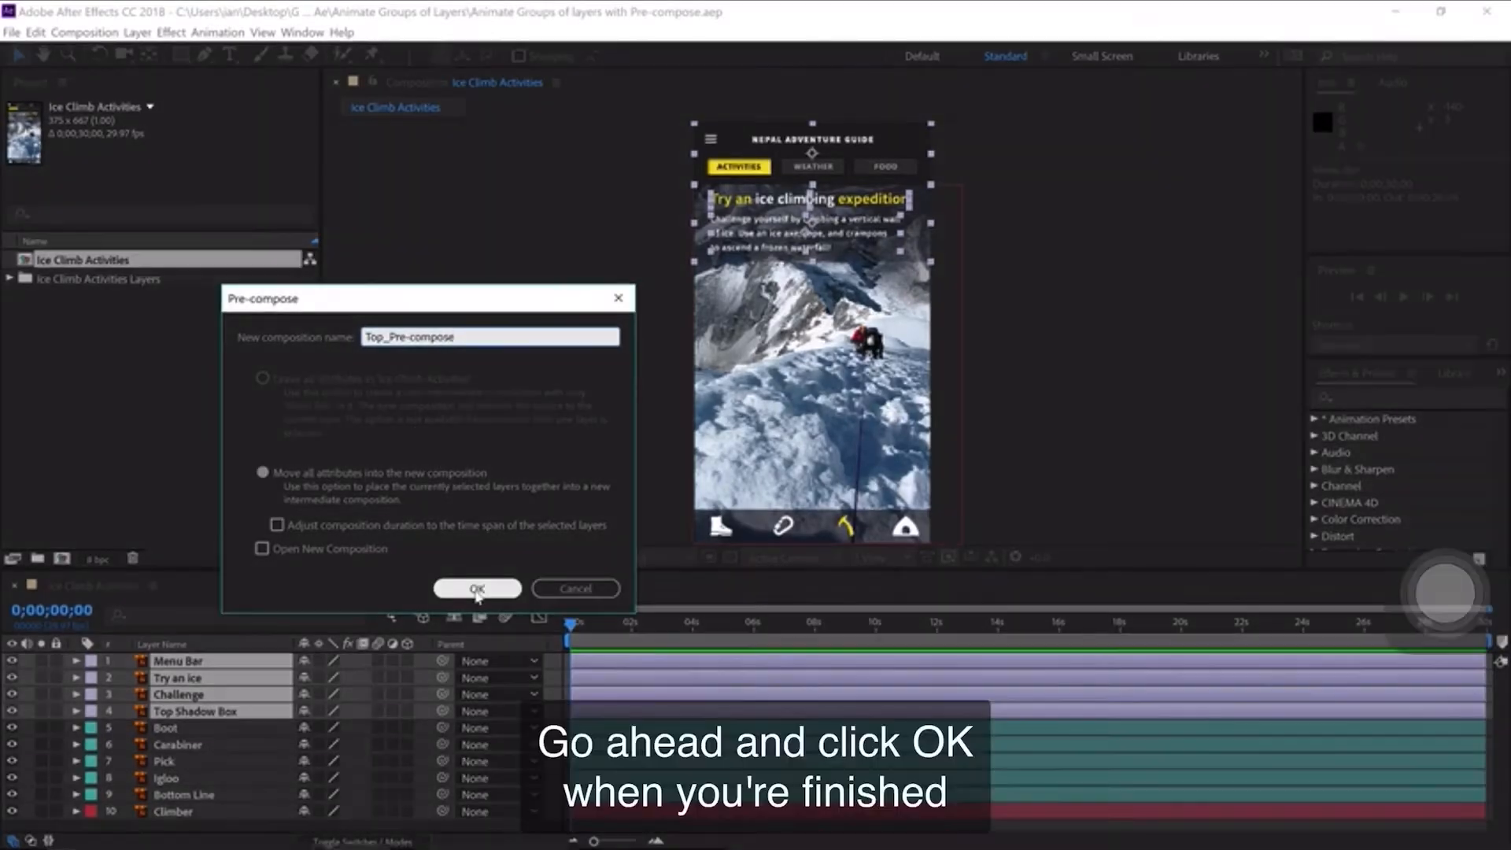
click(476, 590)
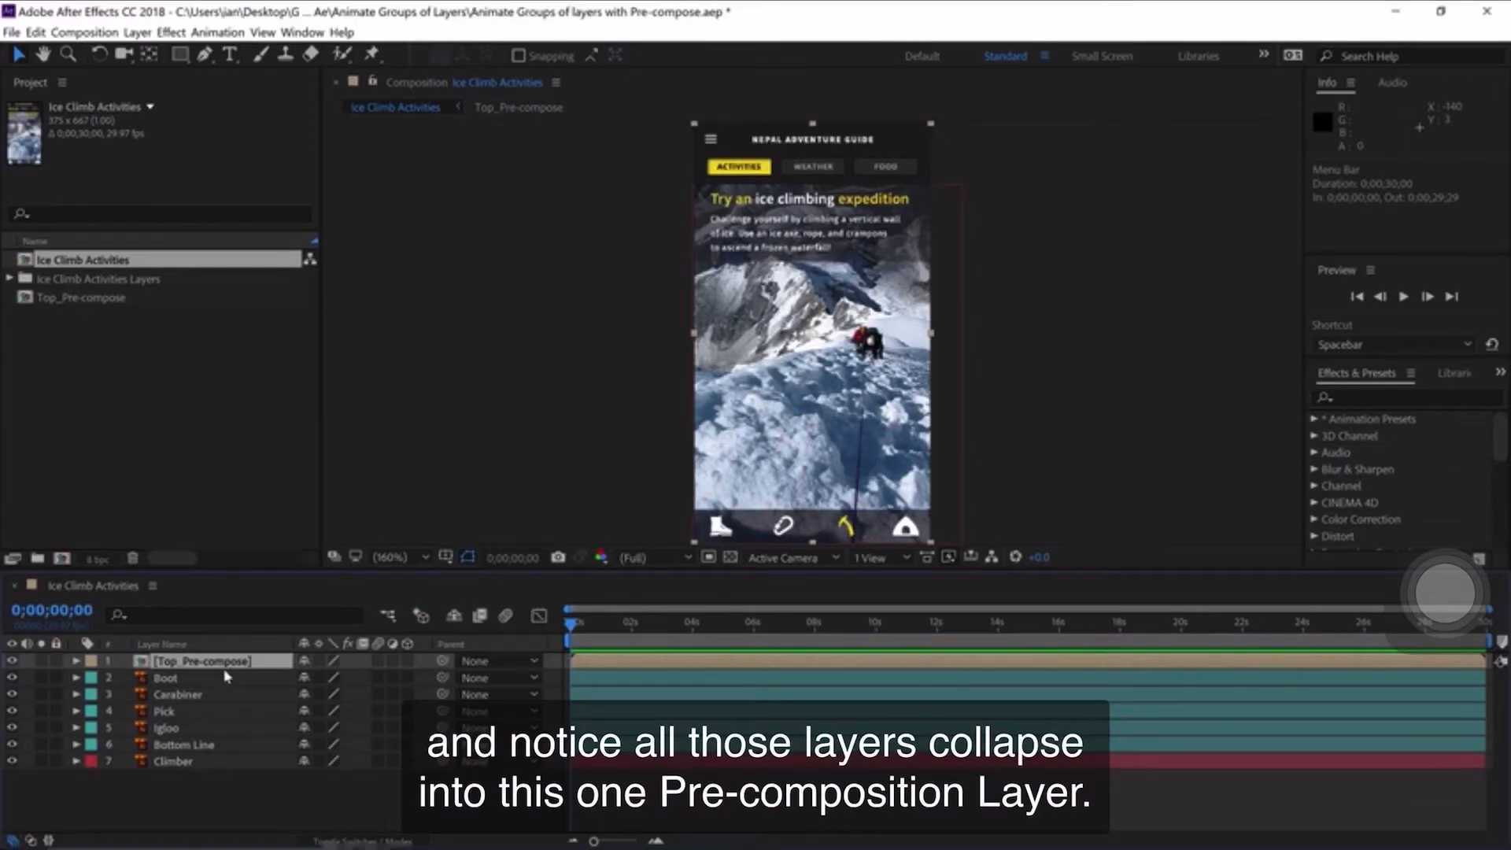
click(11, 662)
click(12, 662)
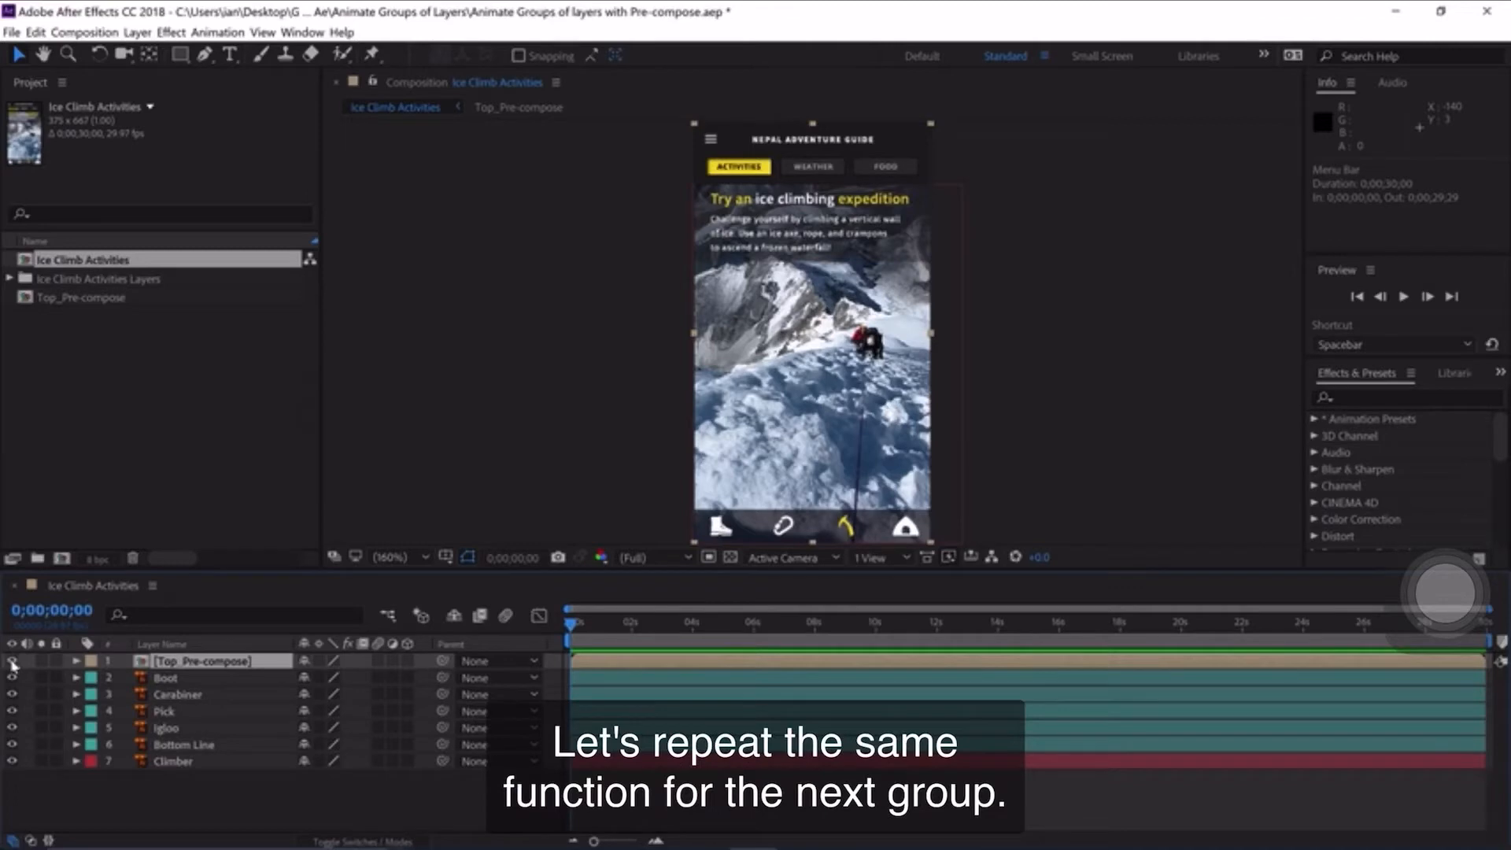
Pre-compose the label group of Boot, Carabiner, Pick, Igloo and Bottom Line into a new composition named Bottom_Pre-comp.
click(91, 678)
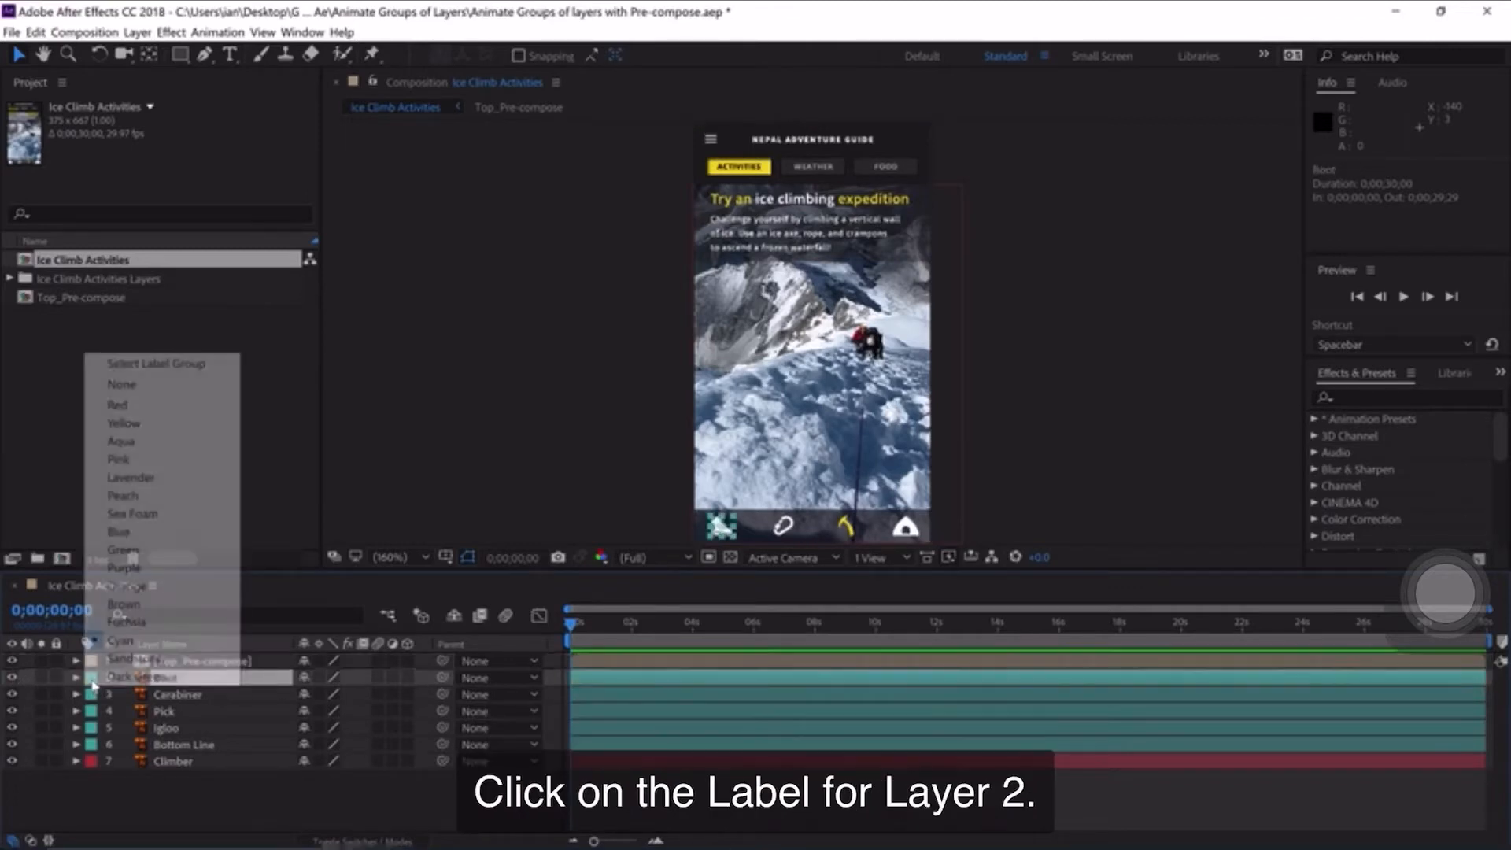
click(156, 365)
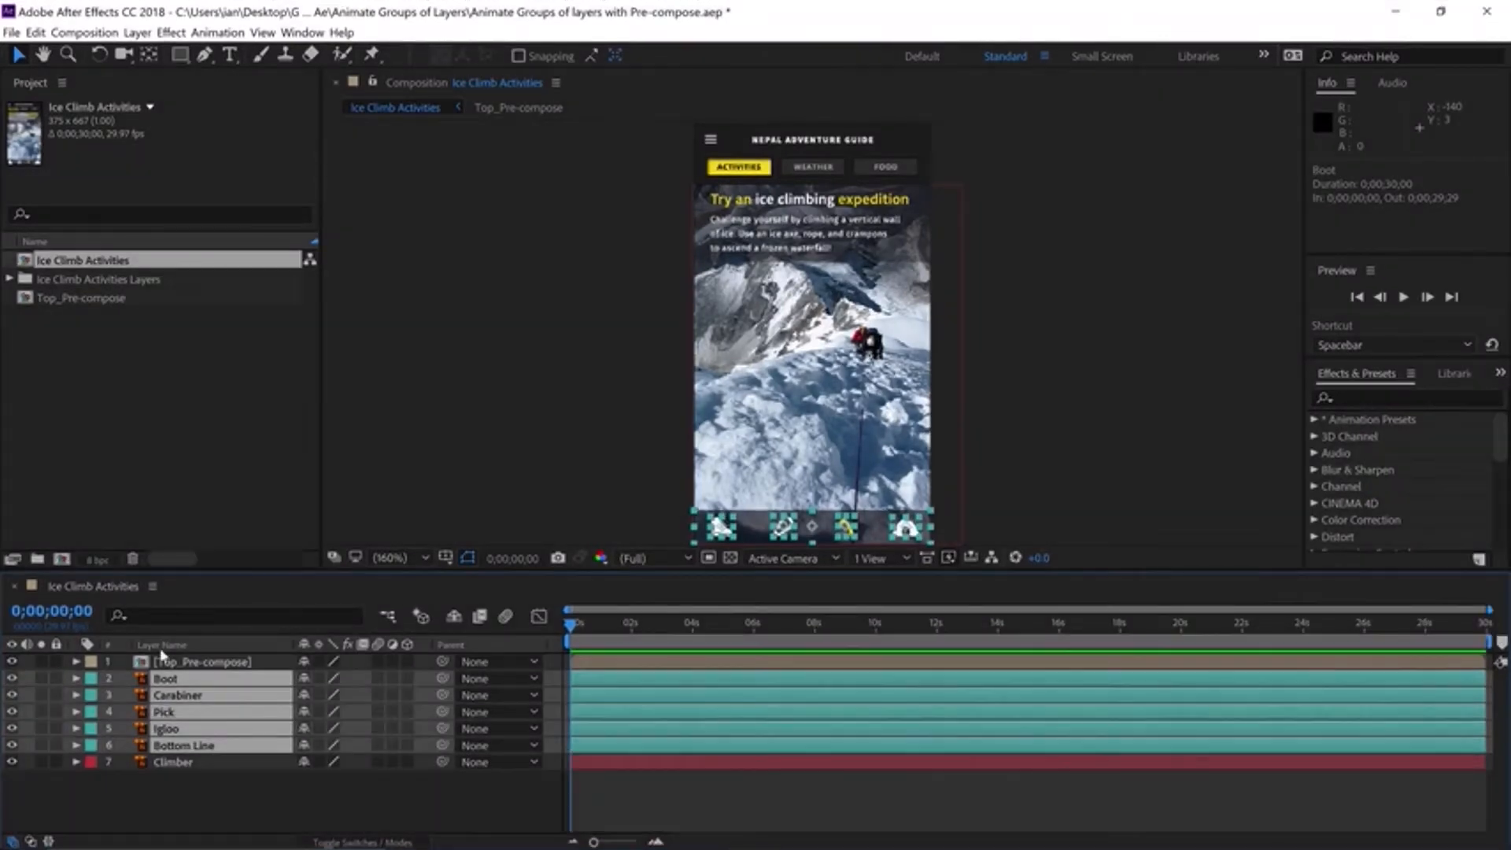
click(137, 32)
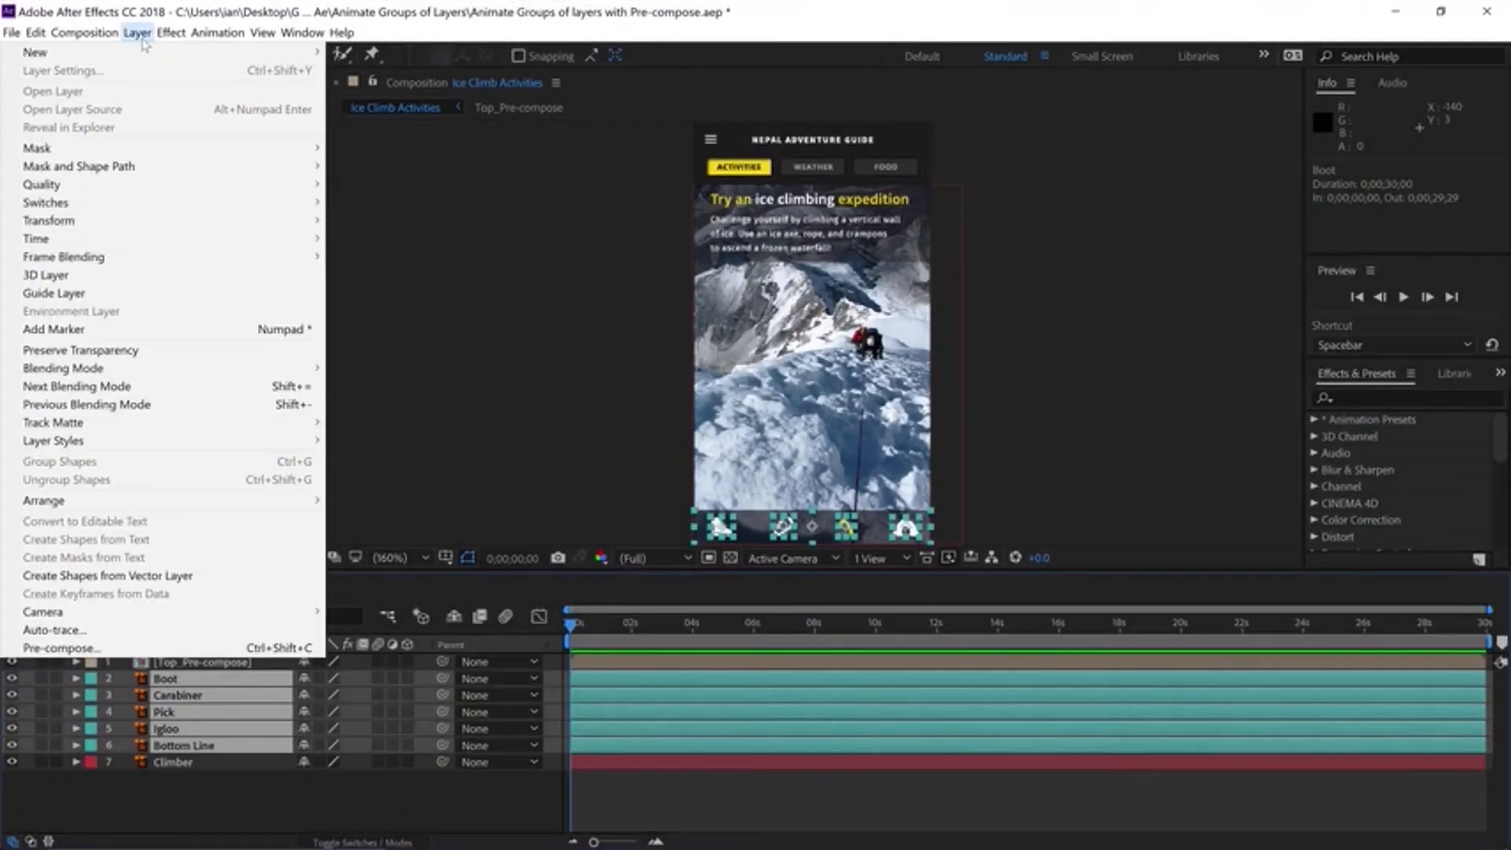
click(182, 647)
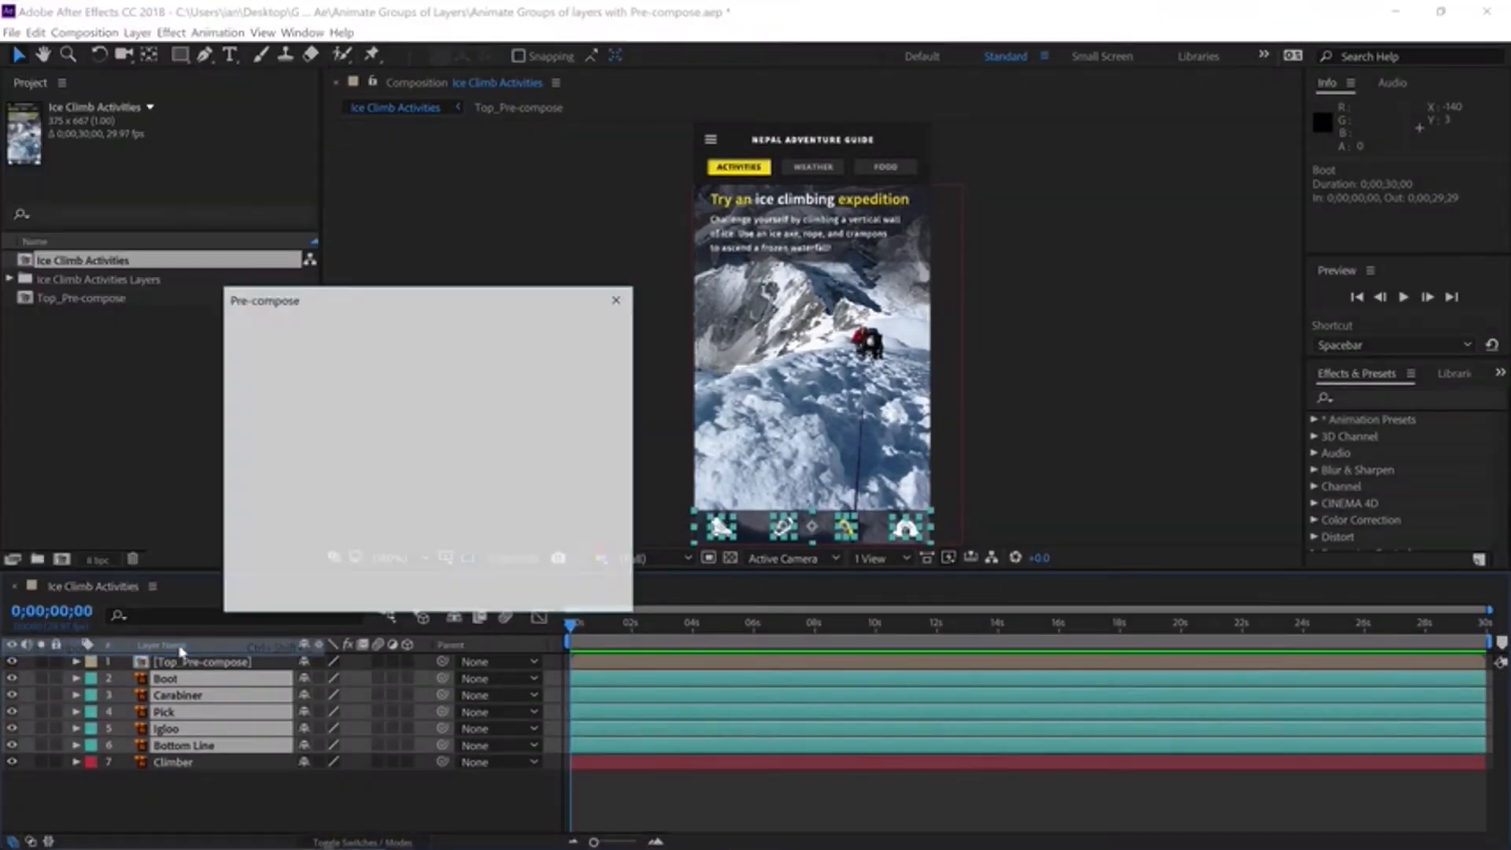
text(Bo)
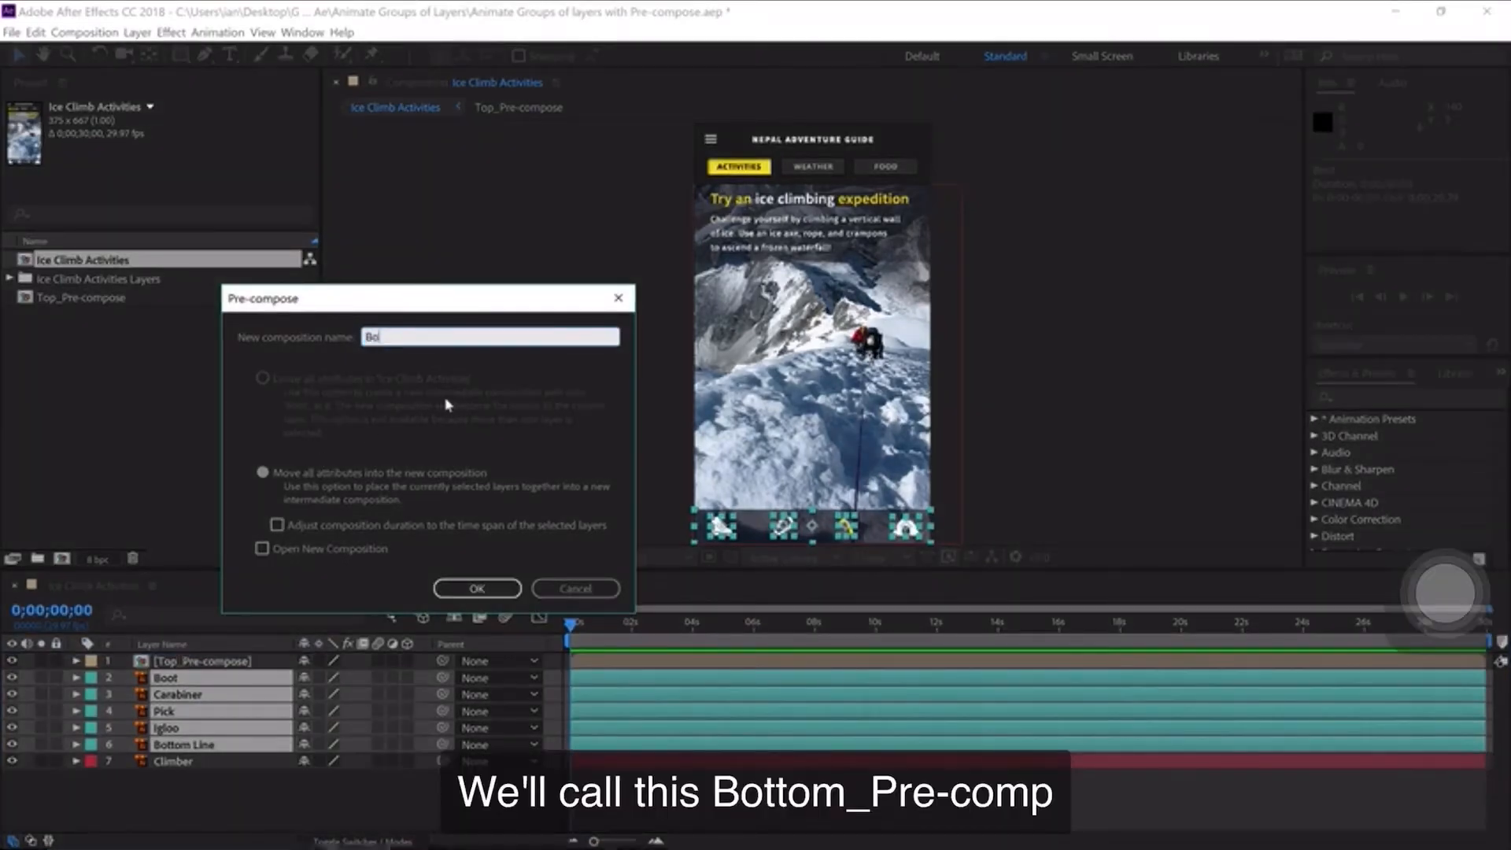
text(ttom_Pre-comp)
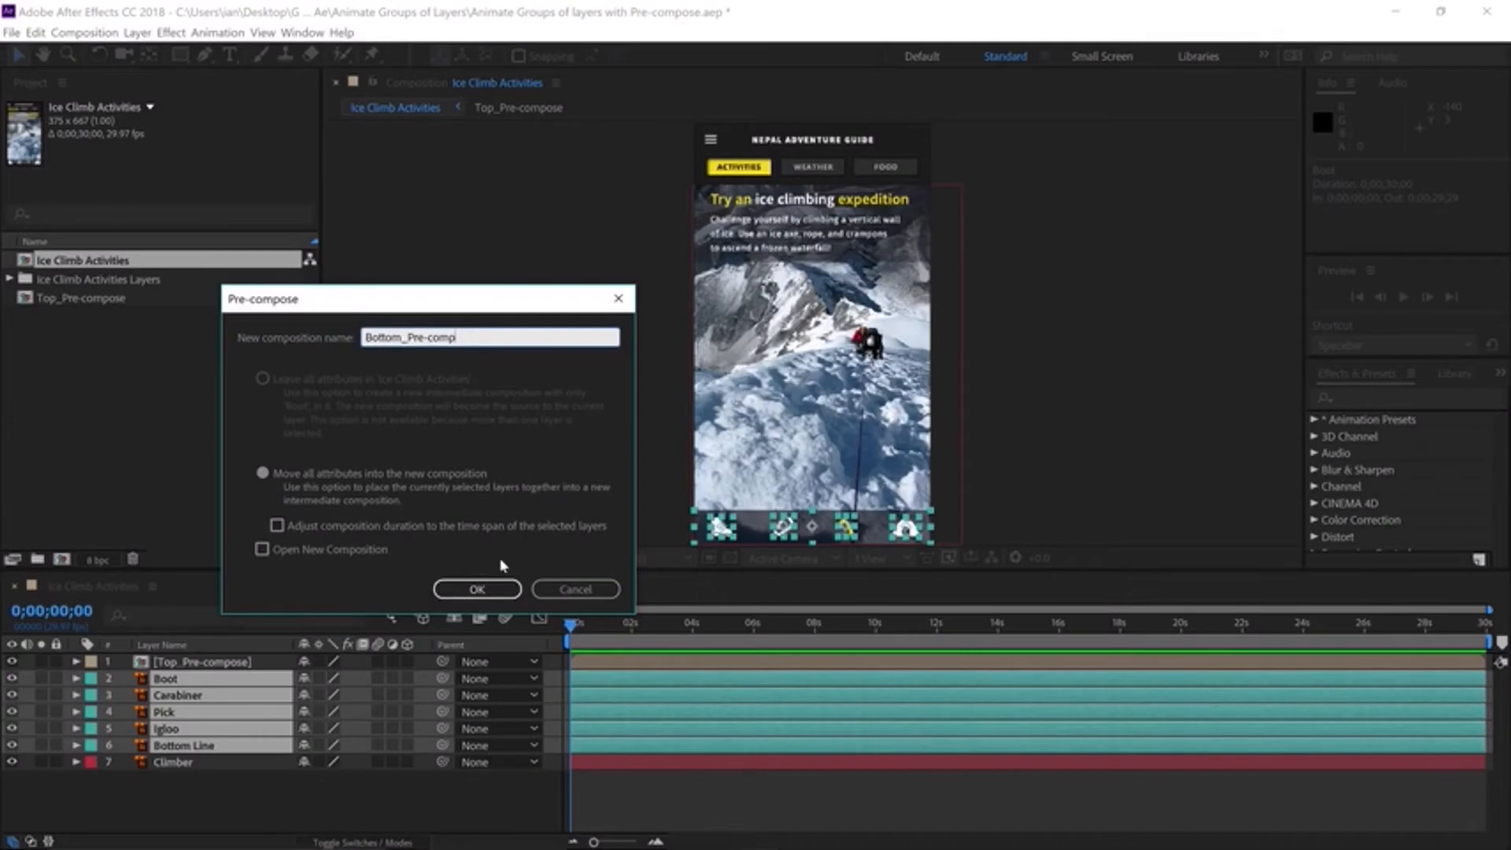
click(480, 589)
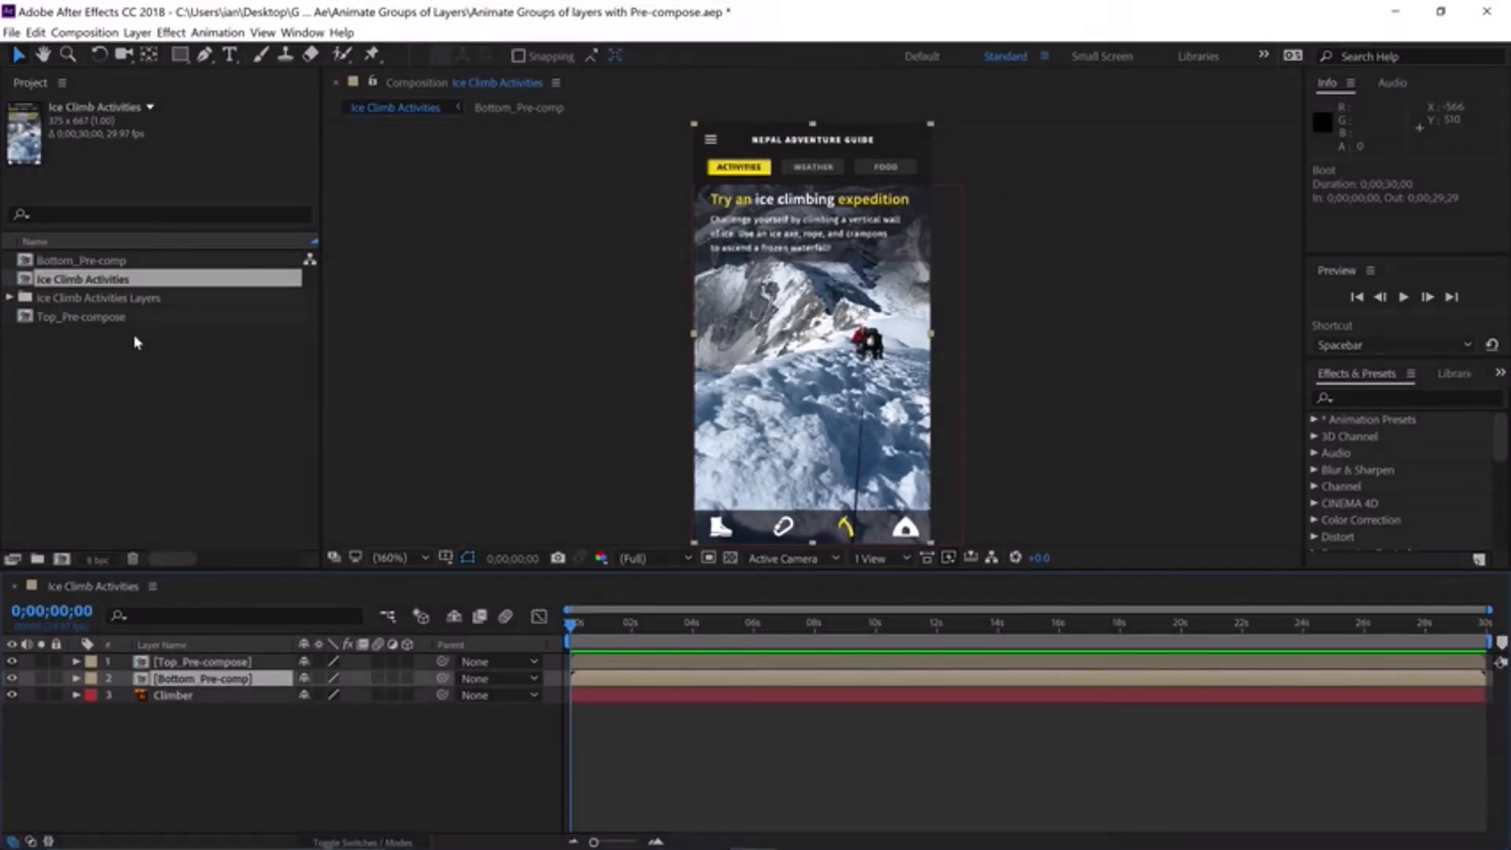
Put the Bottom_Pre-comp and Top_Pre-compose compositions into a new project folder named Pre-comps.
click(32, 262)
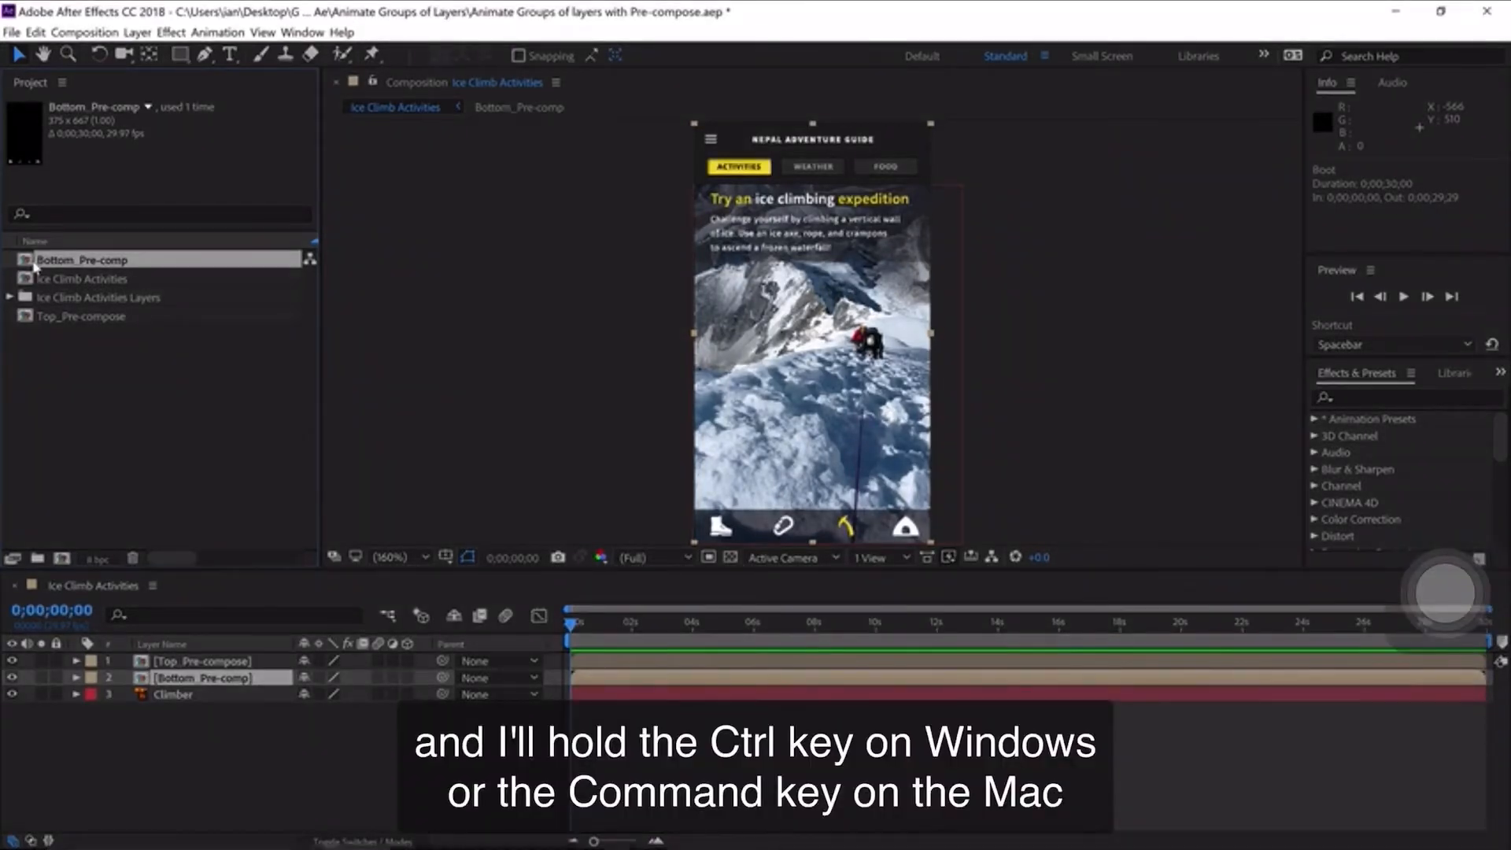
ctrl+click(25, 319)
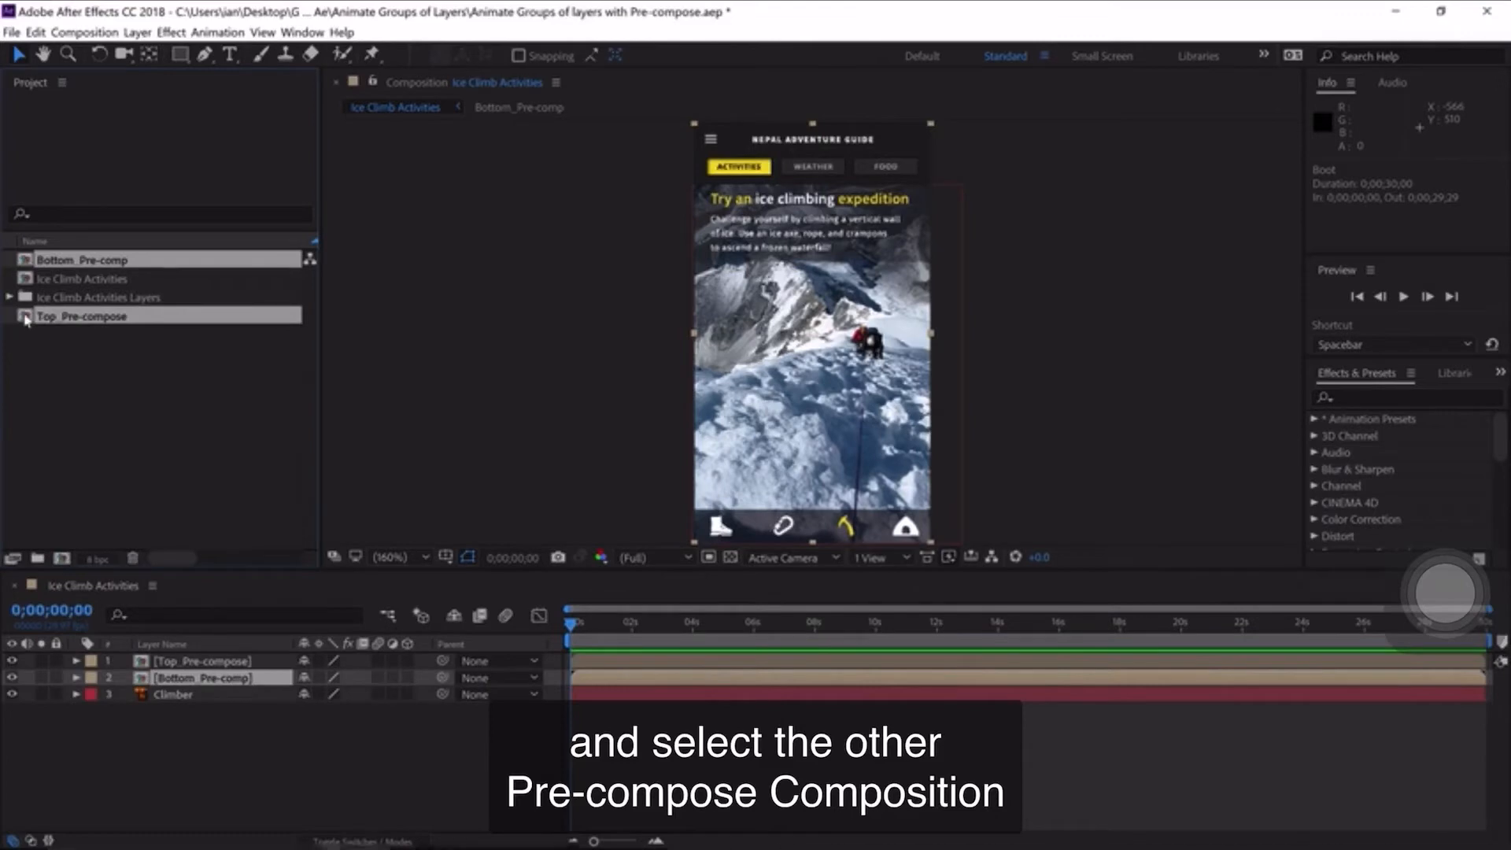
drag(26, 319, 37, 558)
text(P)
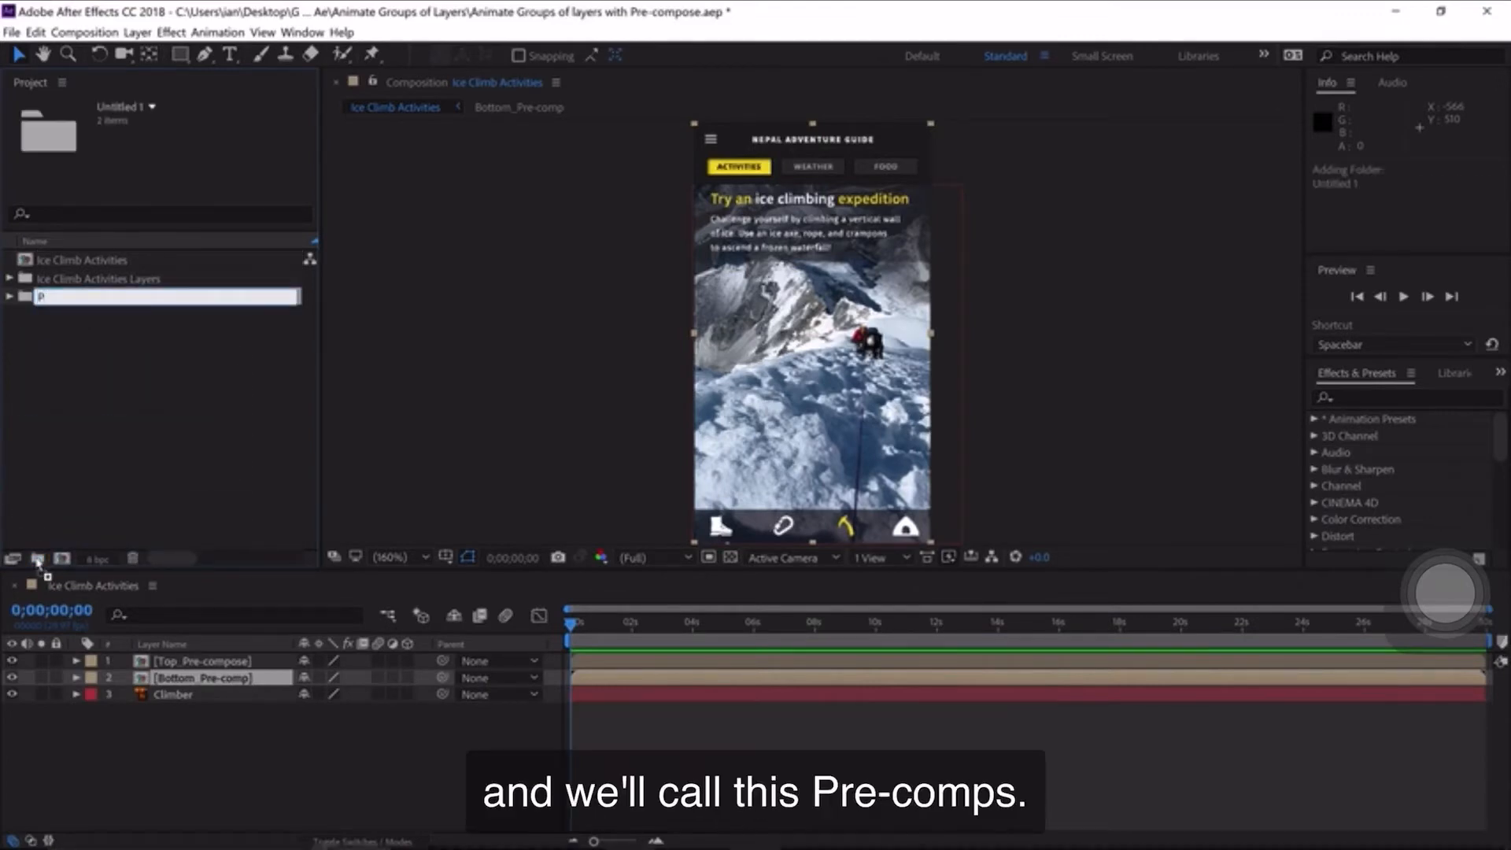
text(re-comps)
key(Return)
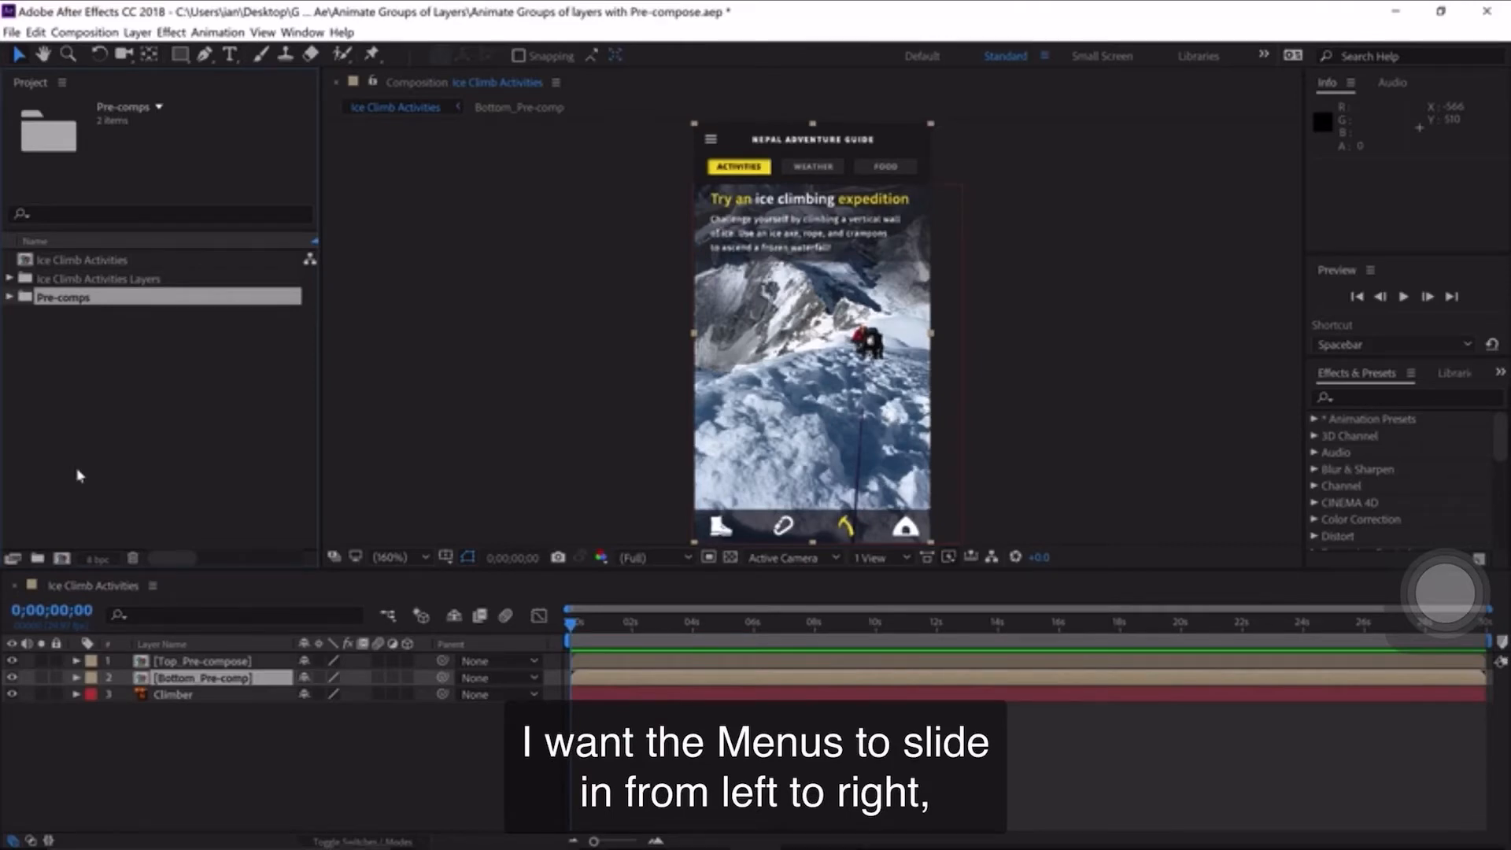
Set a Position keyframe at 1 second on the Top_Pre-compose layer, keeping its current placement.
click(166, 665)
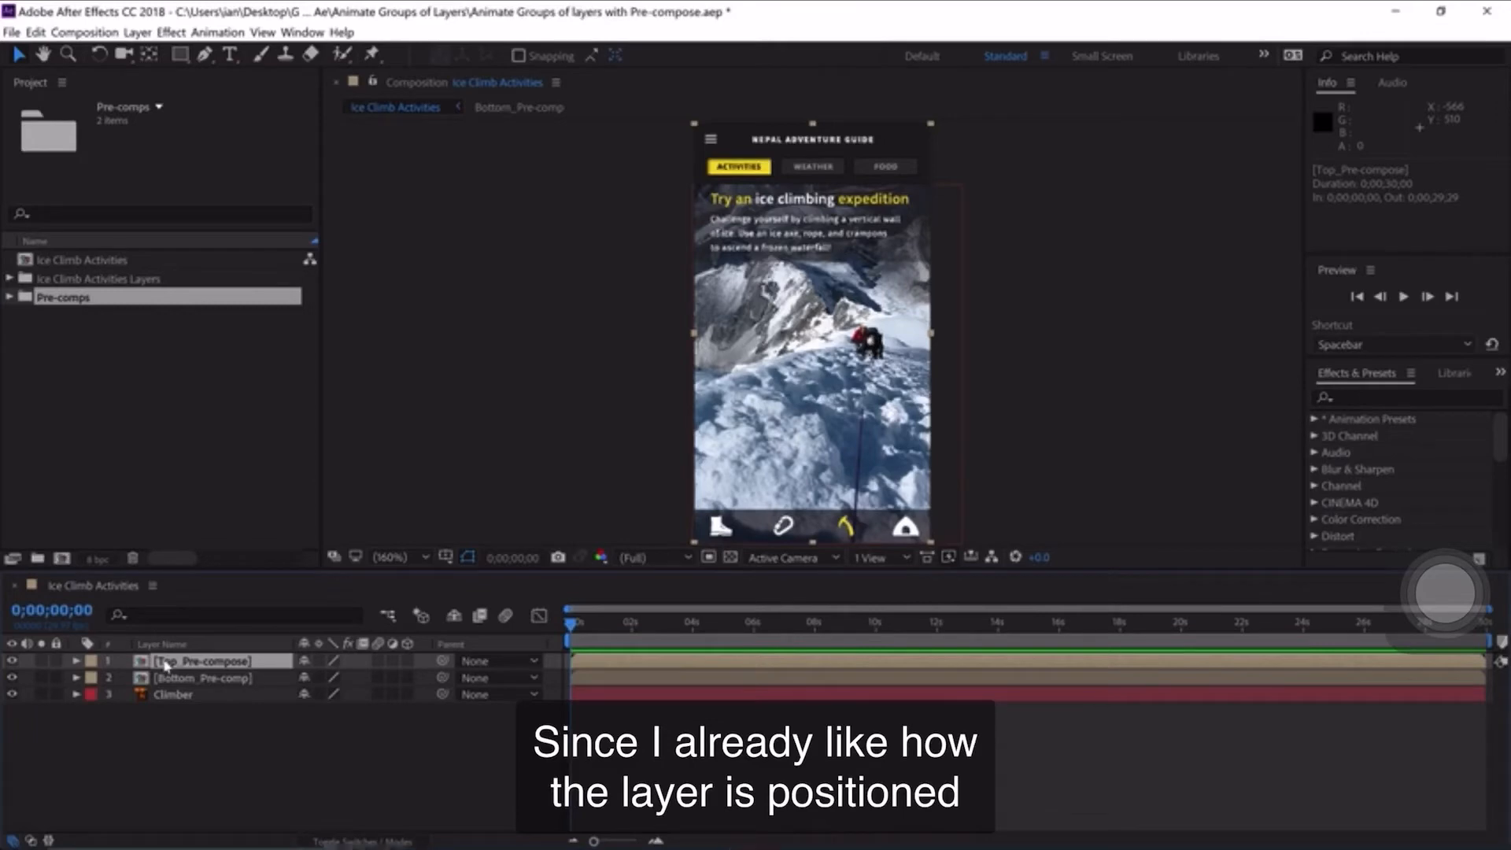
click(599, 625)
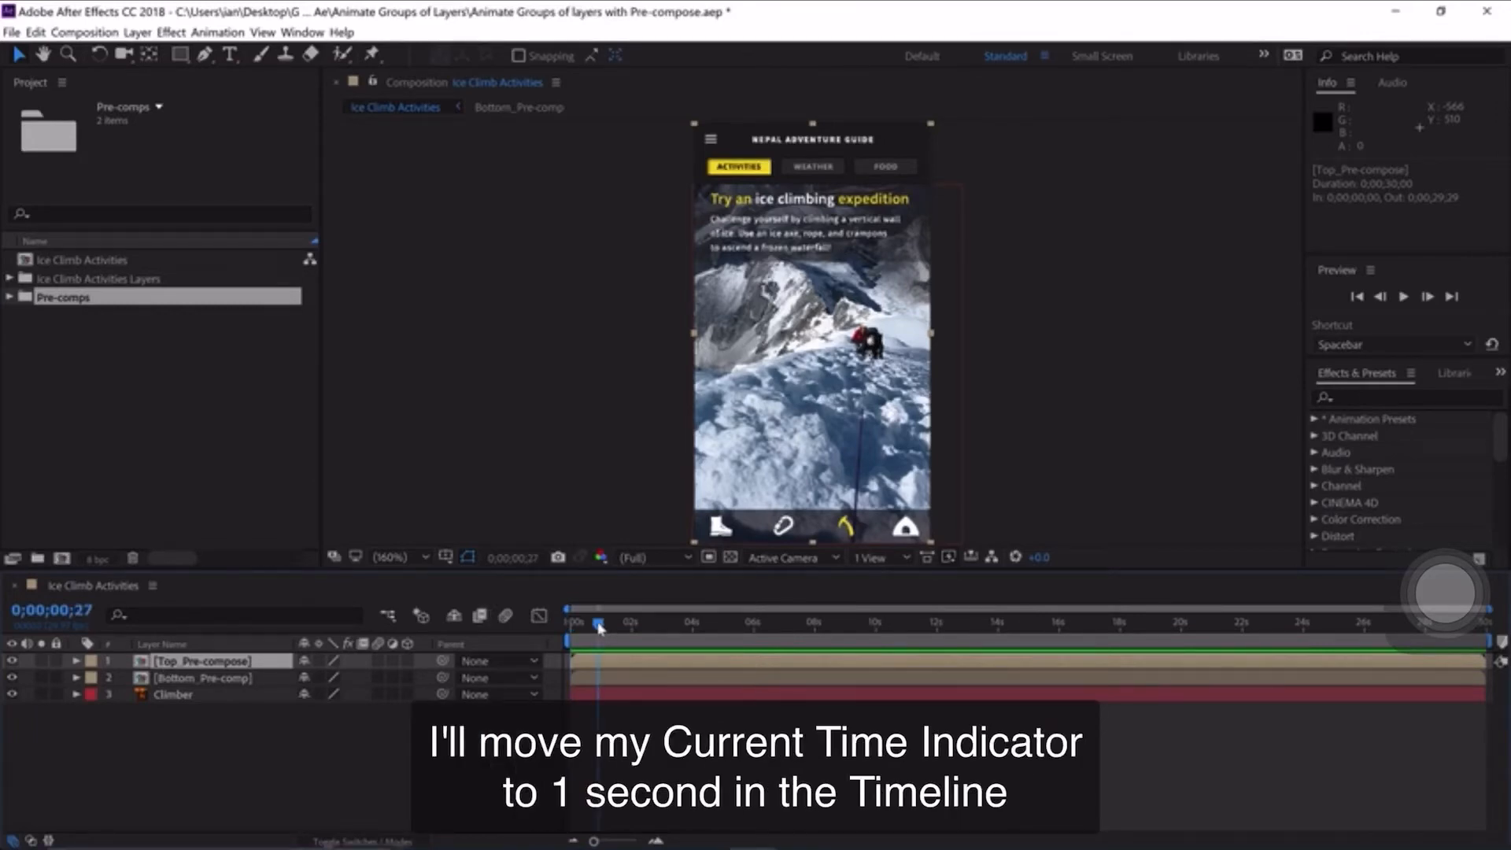
drag(598, 626, 601, 627)
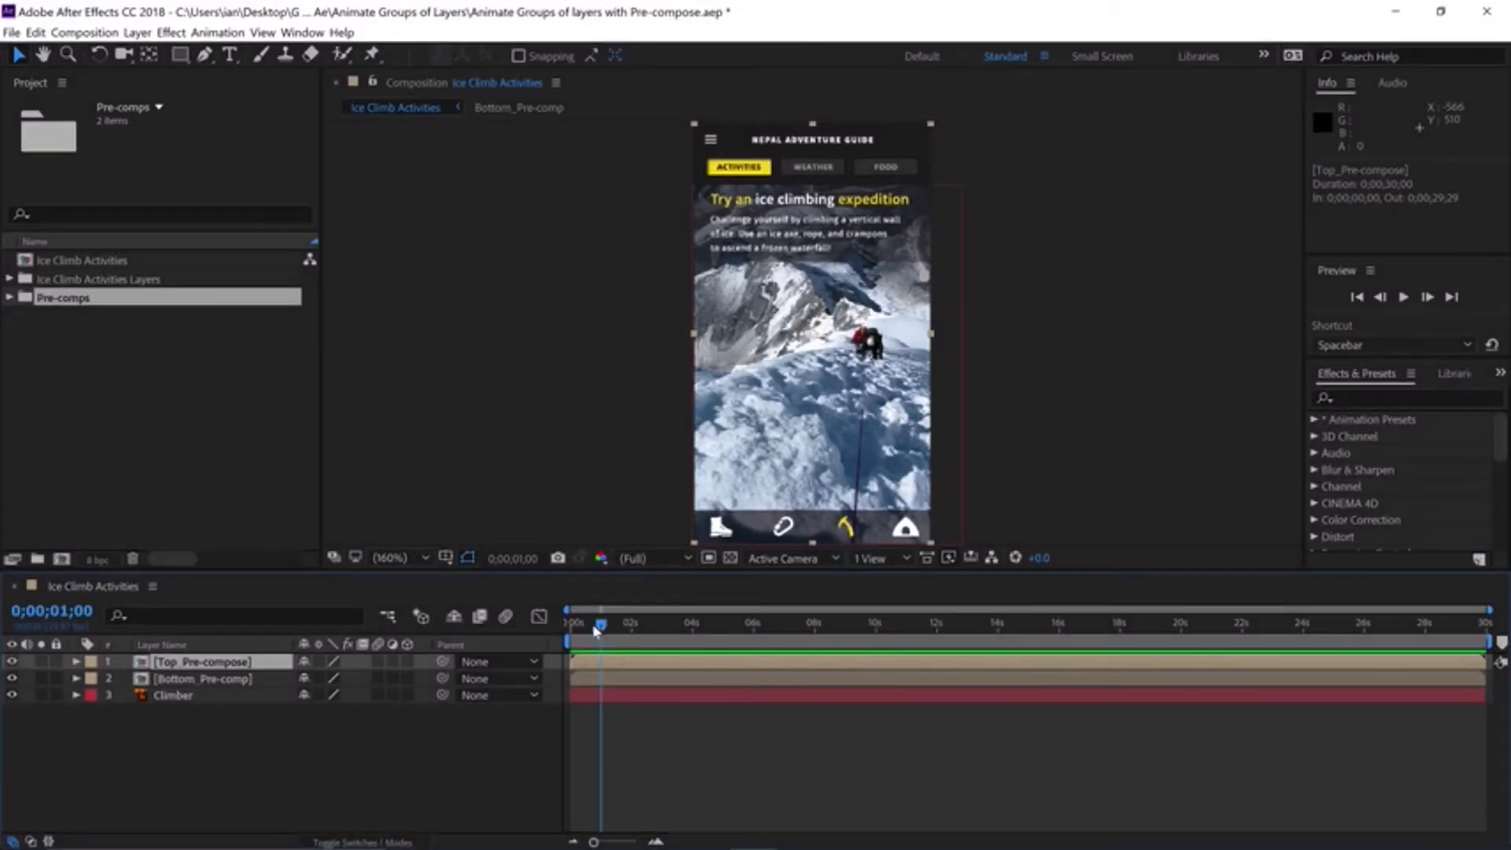
key(p)
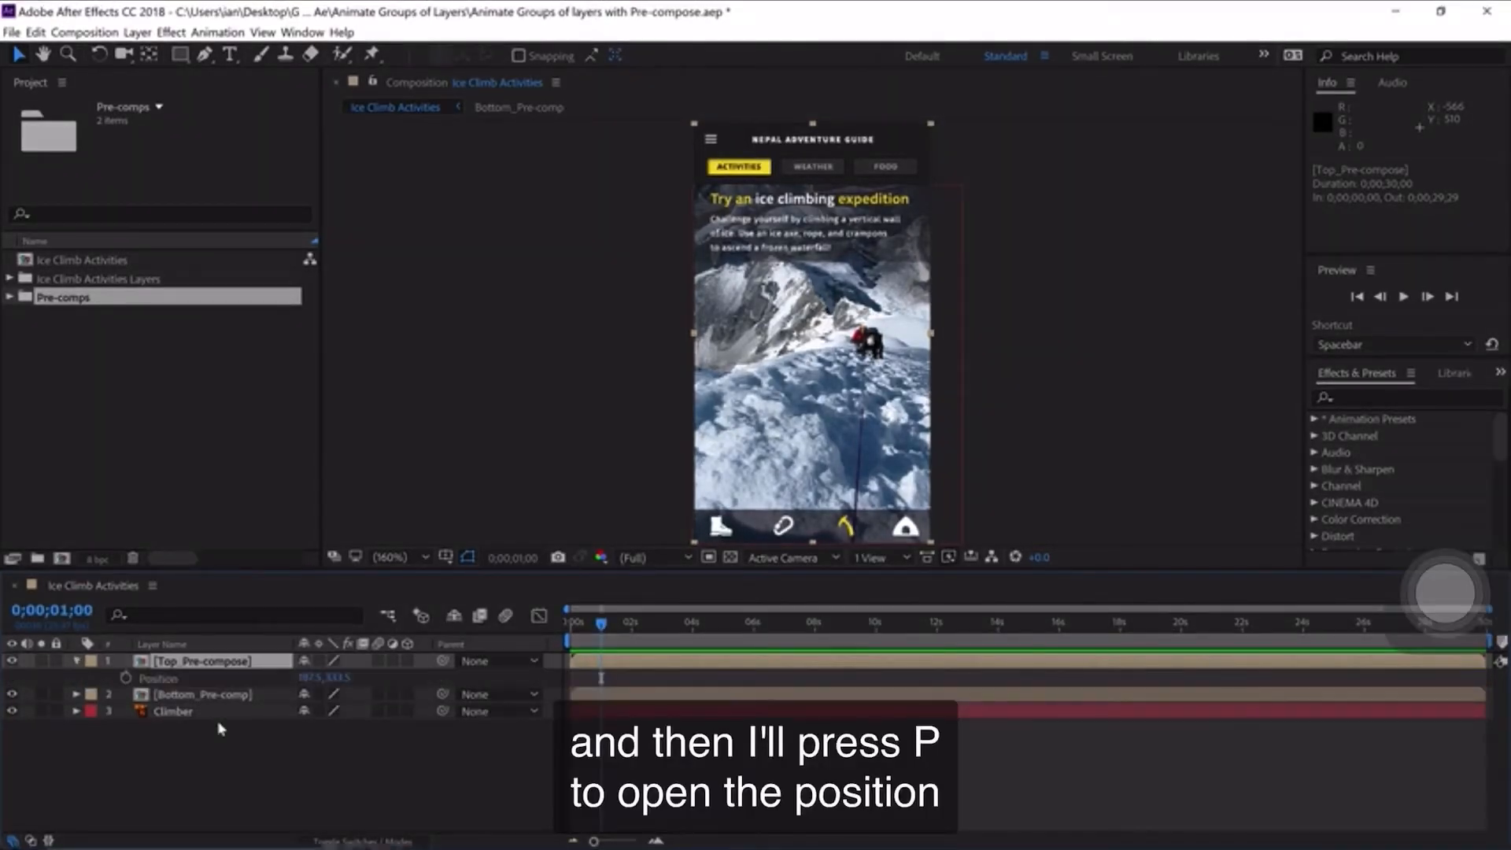
click(125, 678)
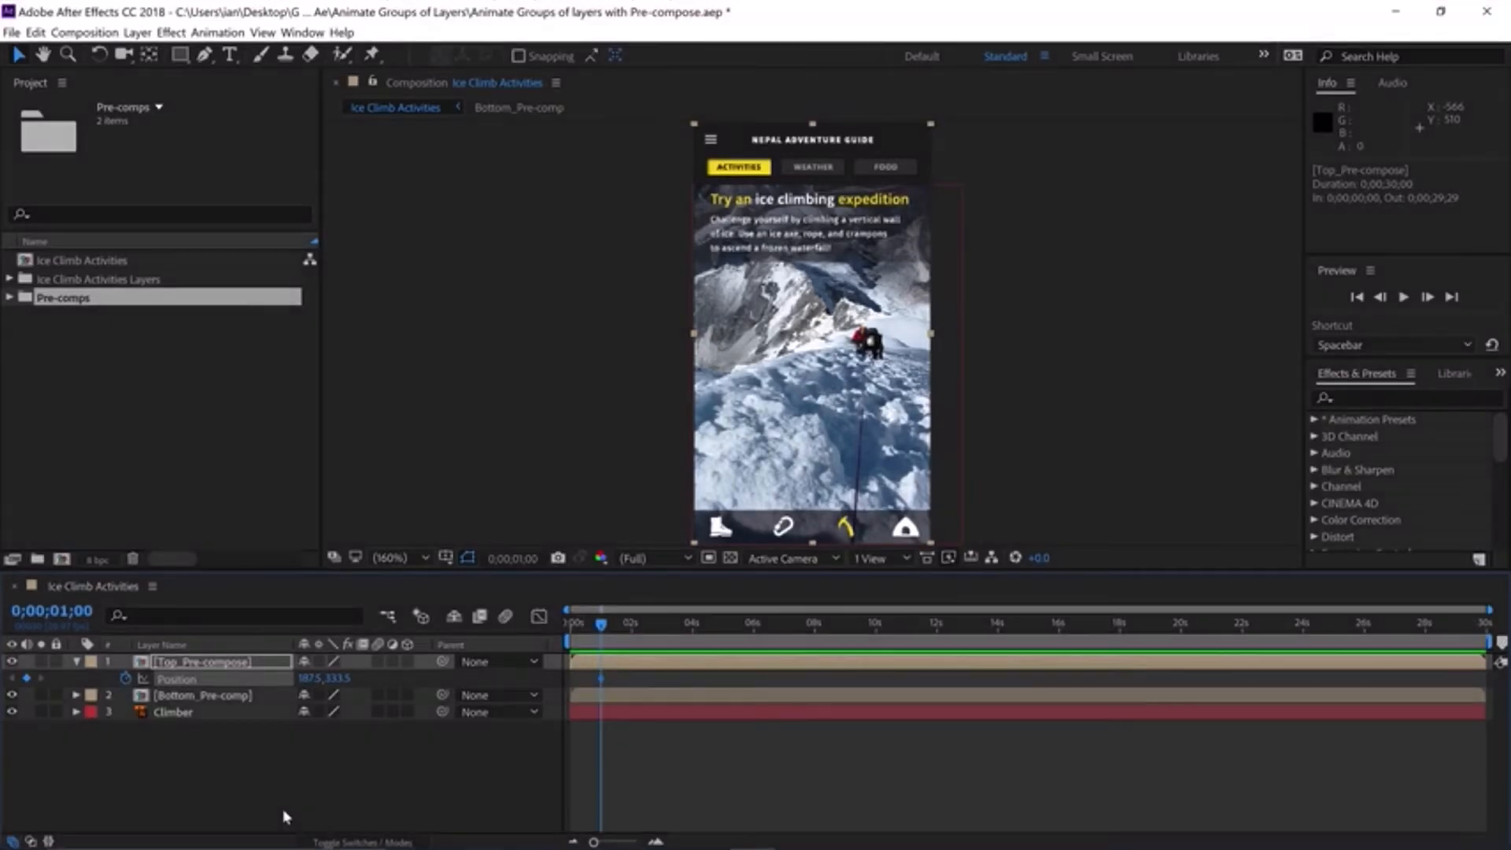
Keyframe Top_Pre-compose at 0 seconds fully off the frame's left edge, at X about -195, and preview the slide-in.
drag(596, 624, 504, 617)
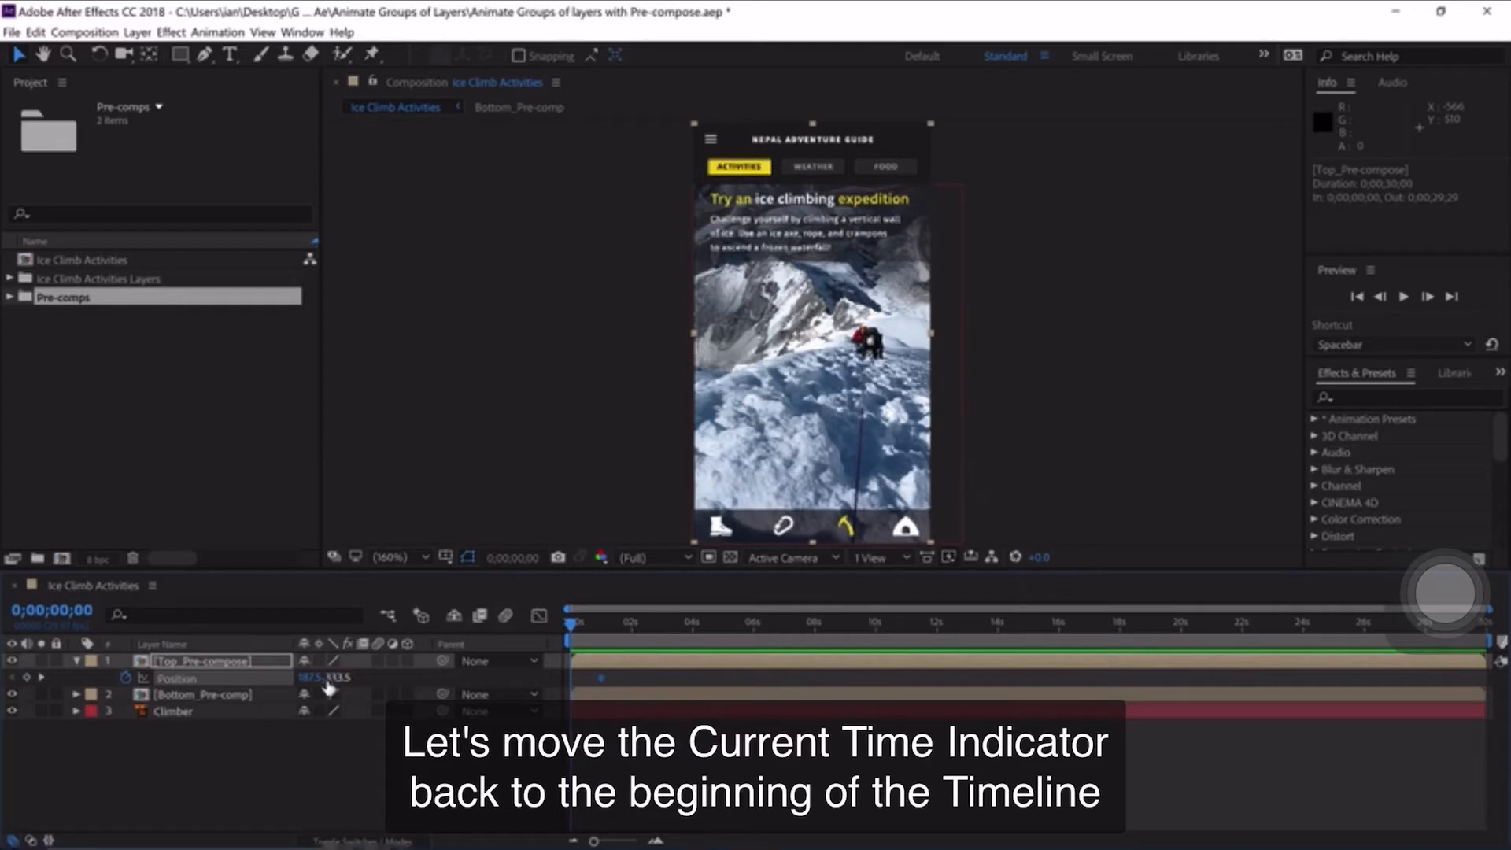
drag(309, 677, 217, 678)
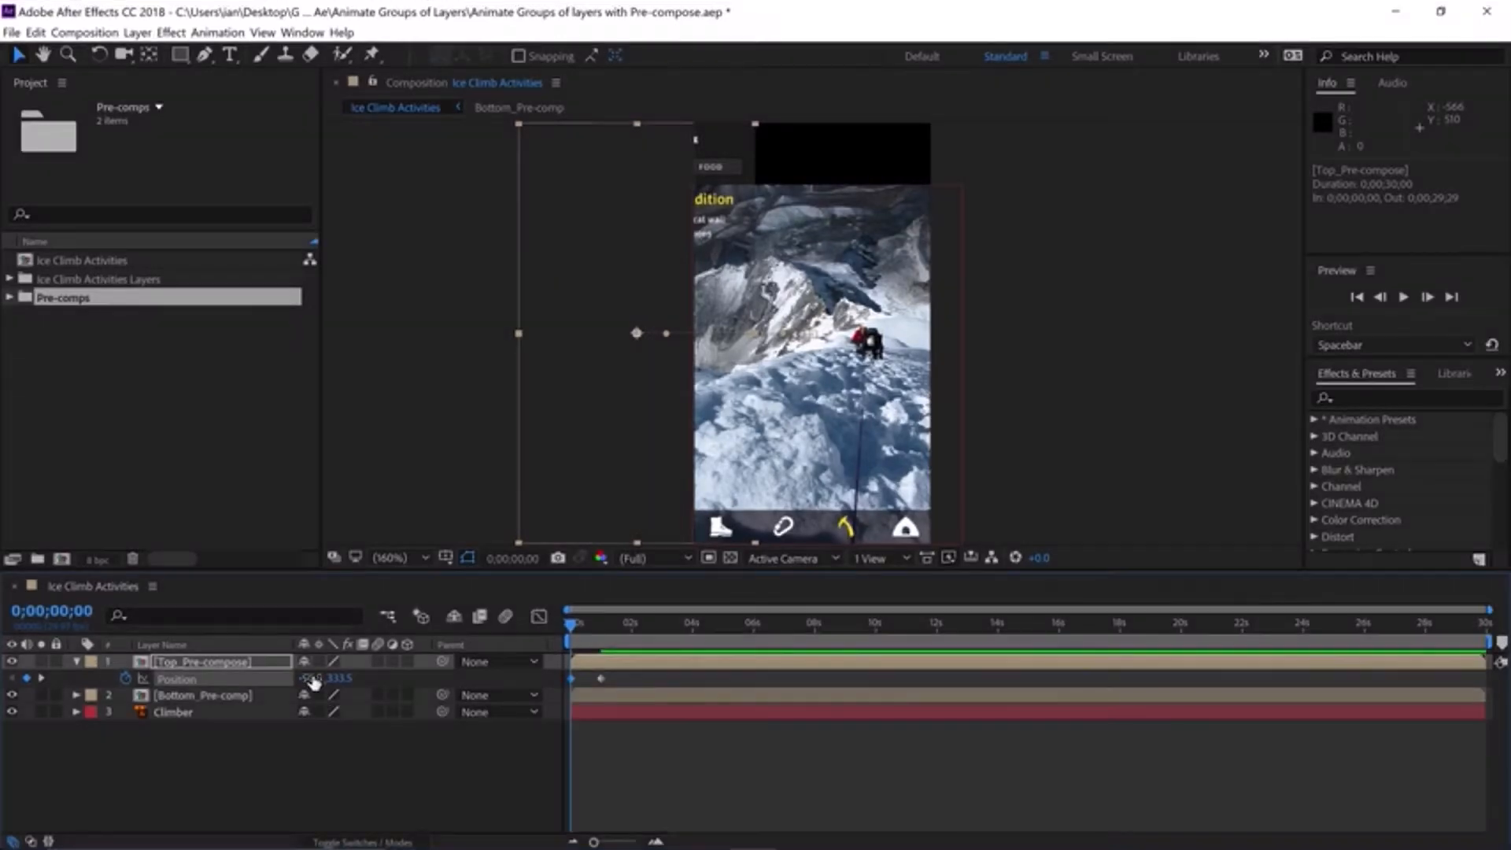
drag(308, 677, 208, 677)
key(space)
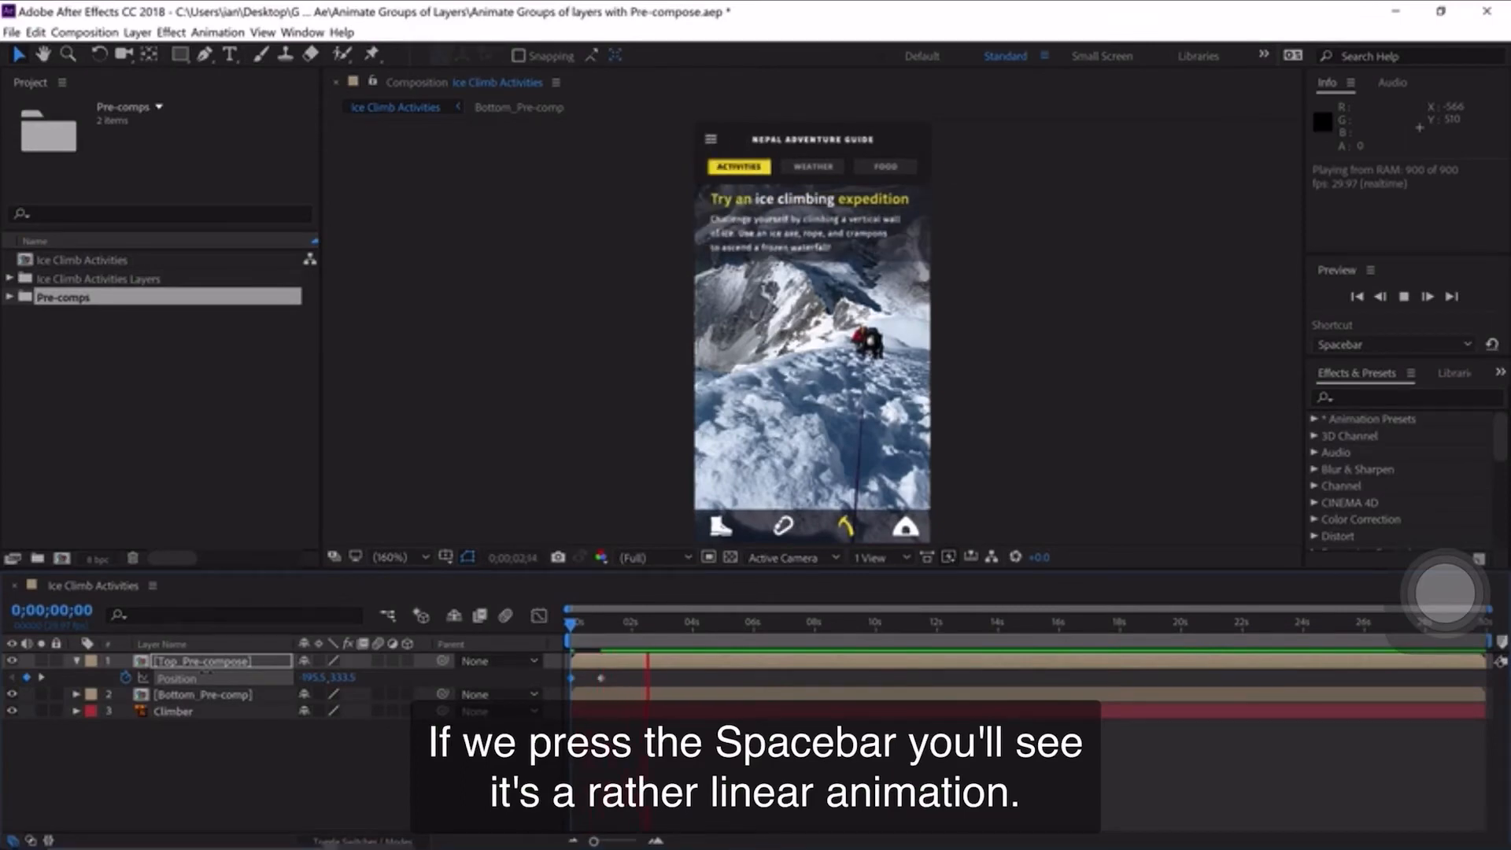
Apply Easy Ease to both Position keyframes of the Top_Pre-compose layer and preview the slide-in.
key(space)
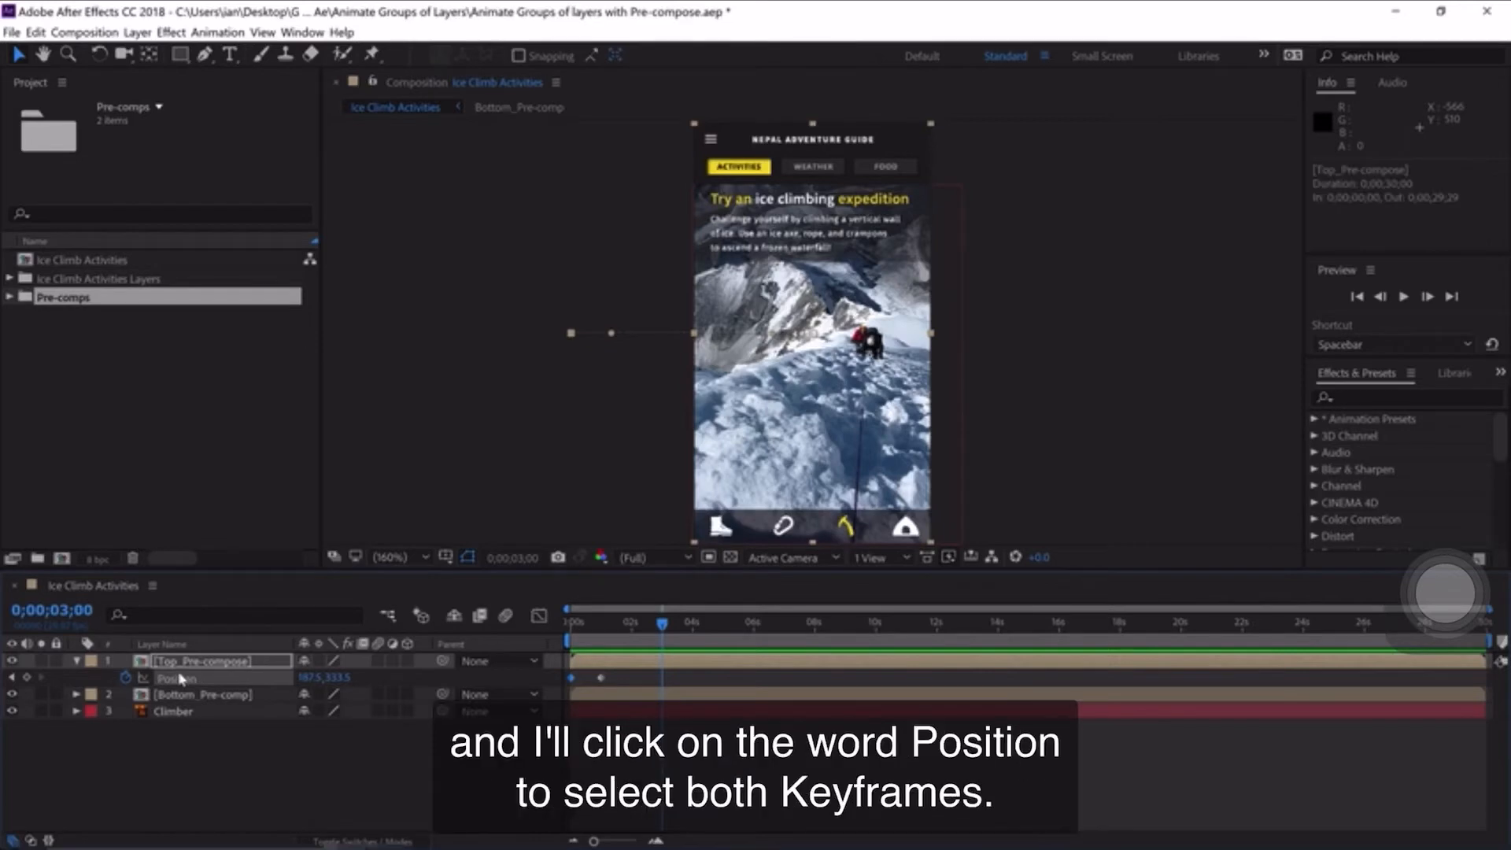
click(180, 678)
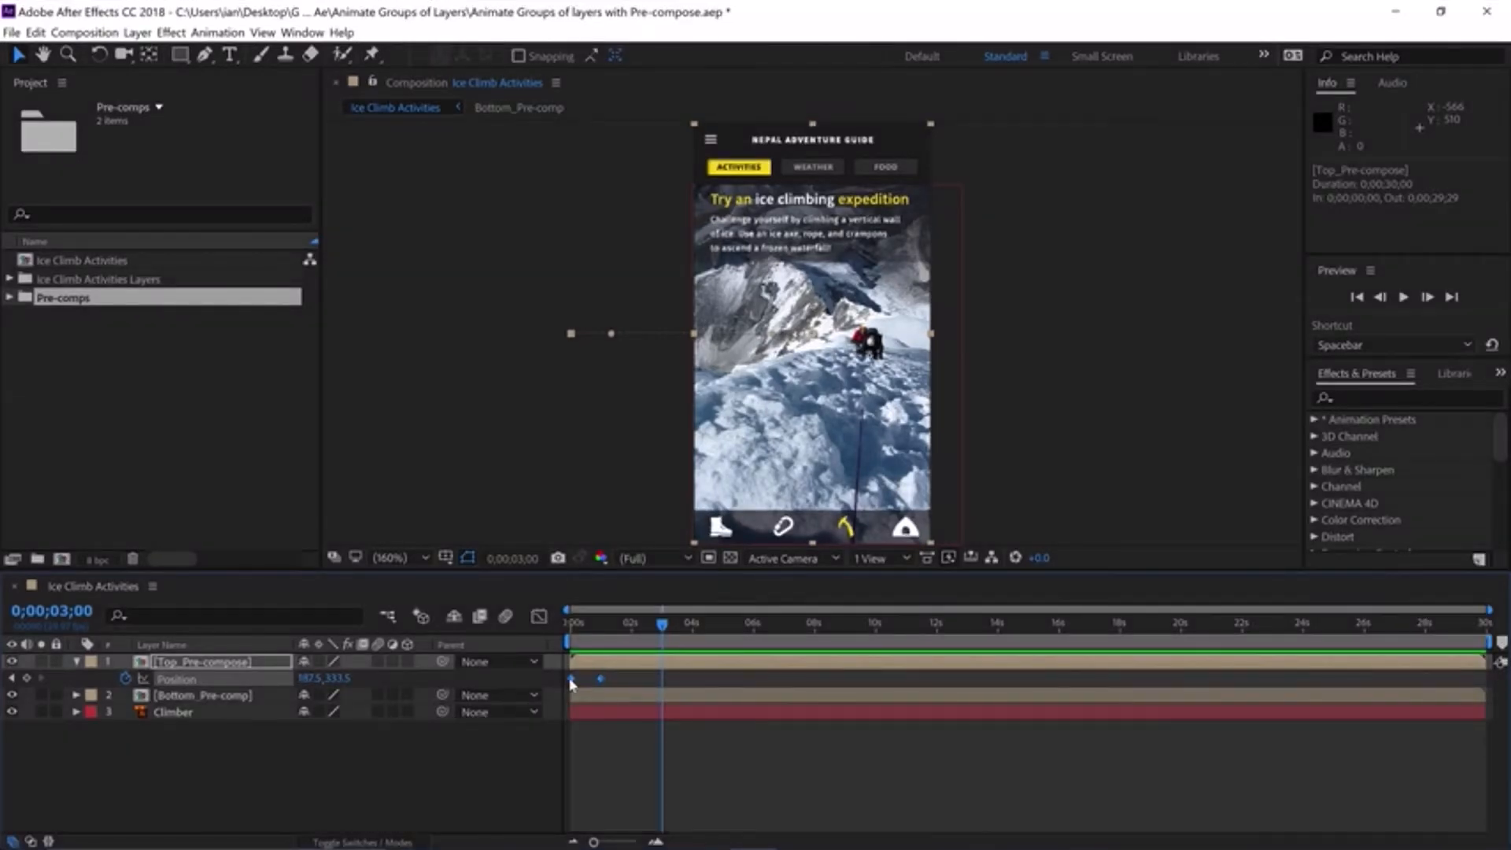
right_click(570, 678)
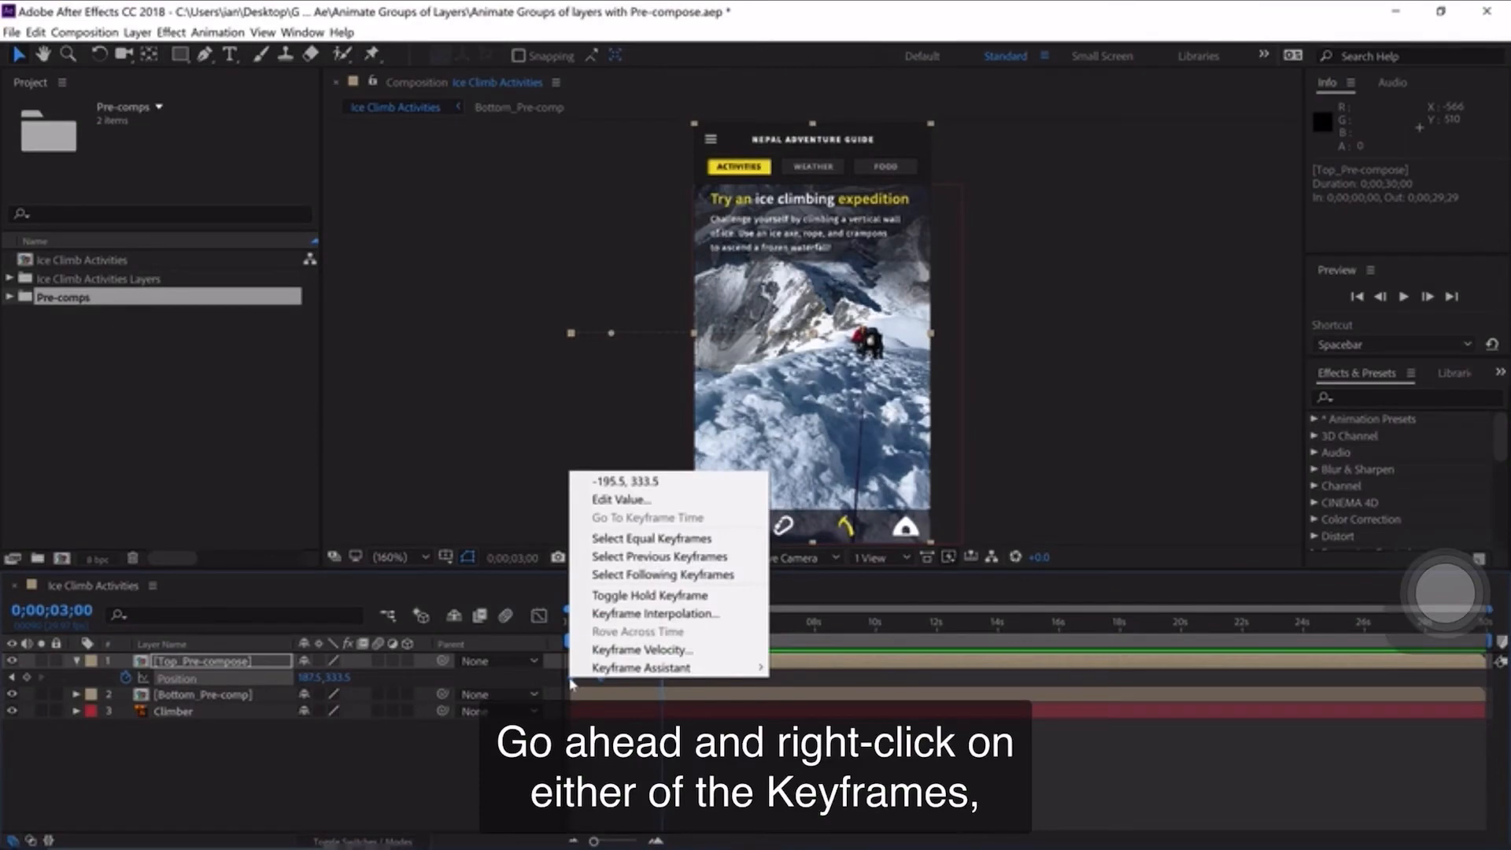
mouse_move(612, 674)
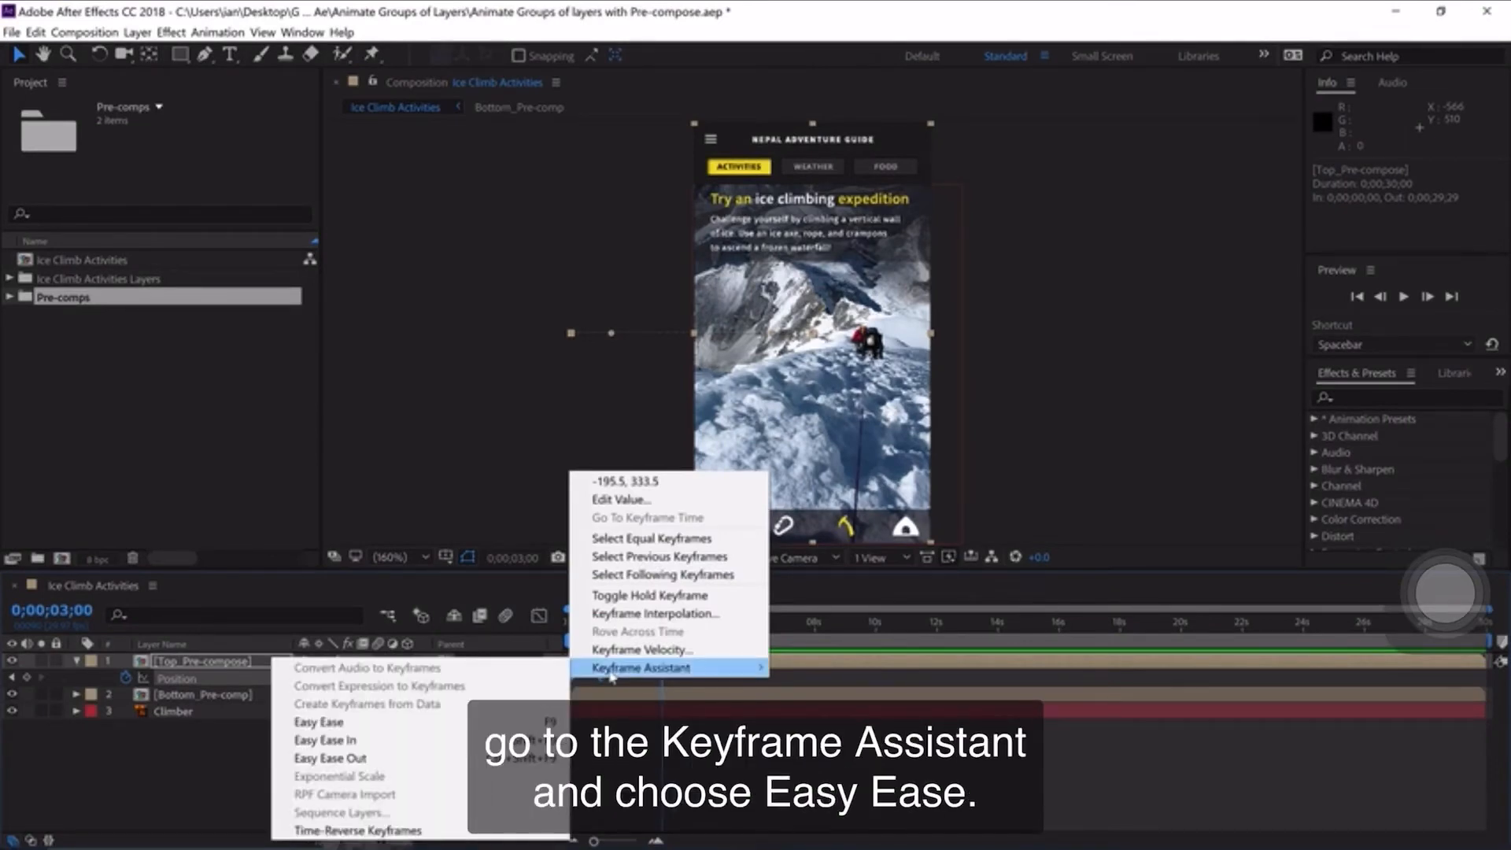
click(463, 723)
drag(659, 623, 653, 624)
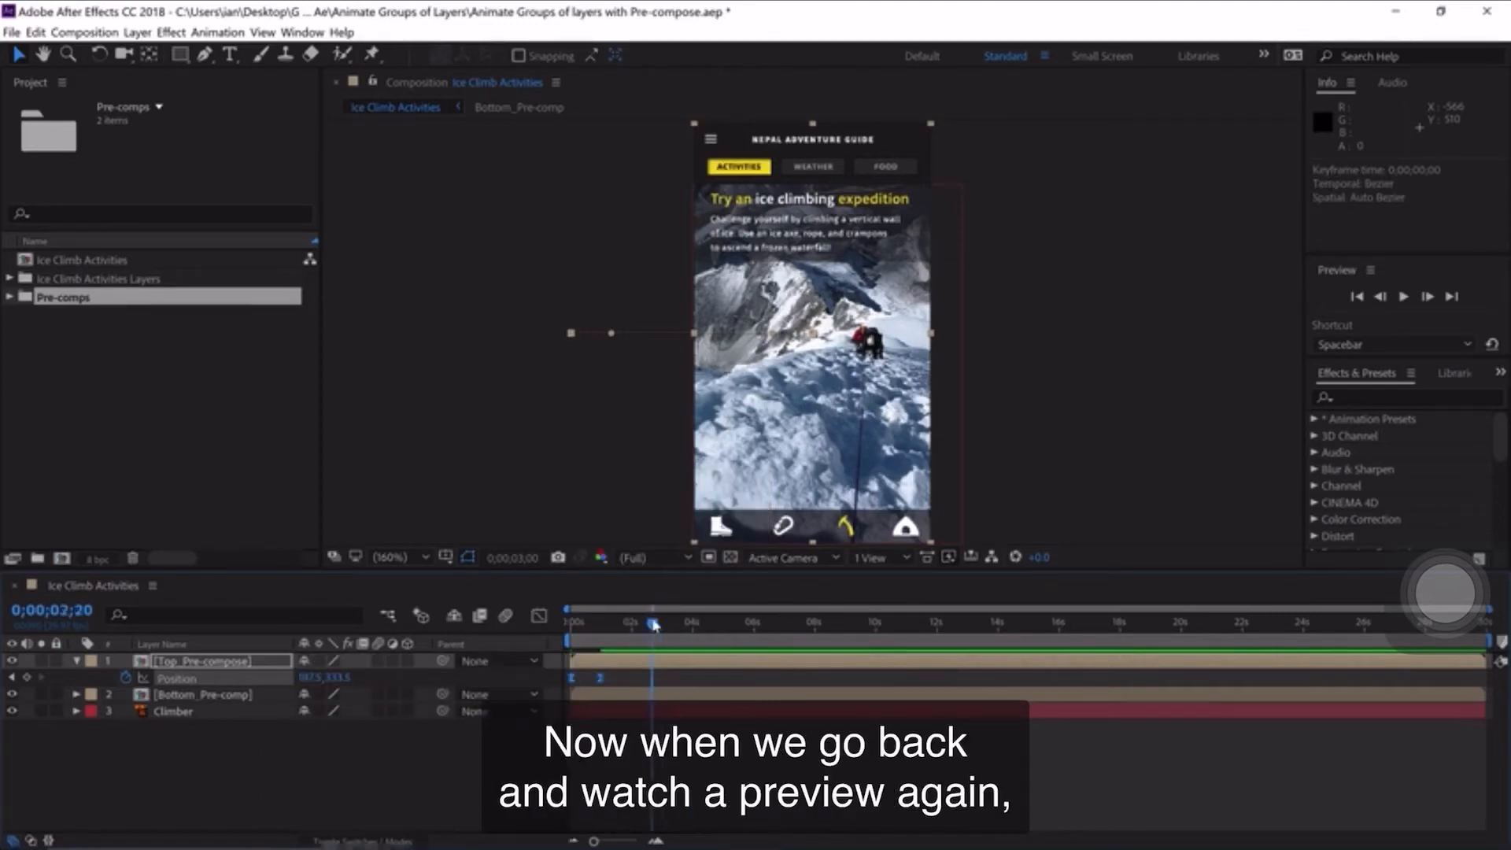
key(space)
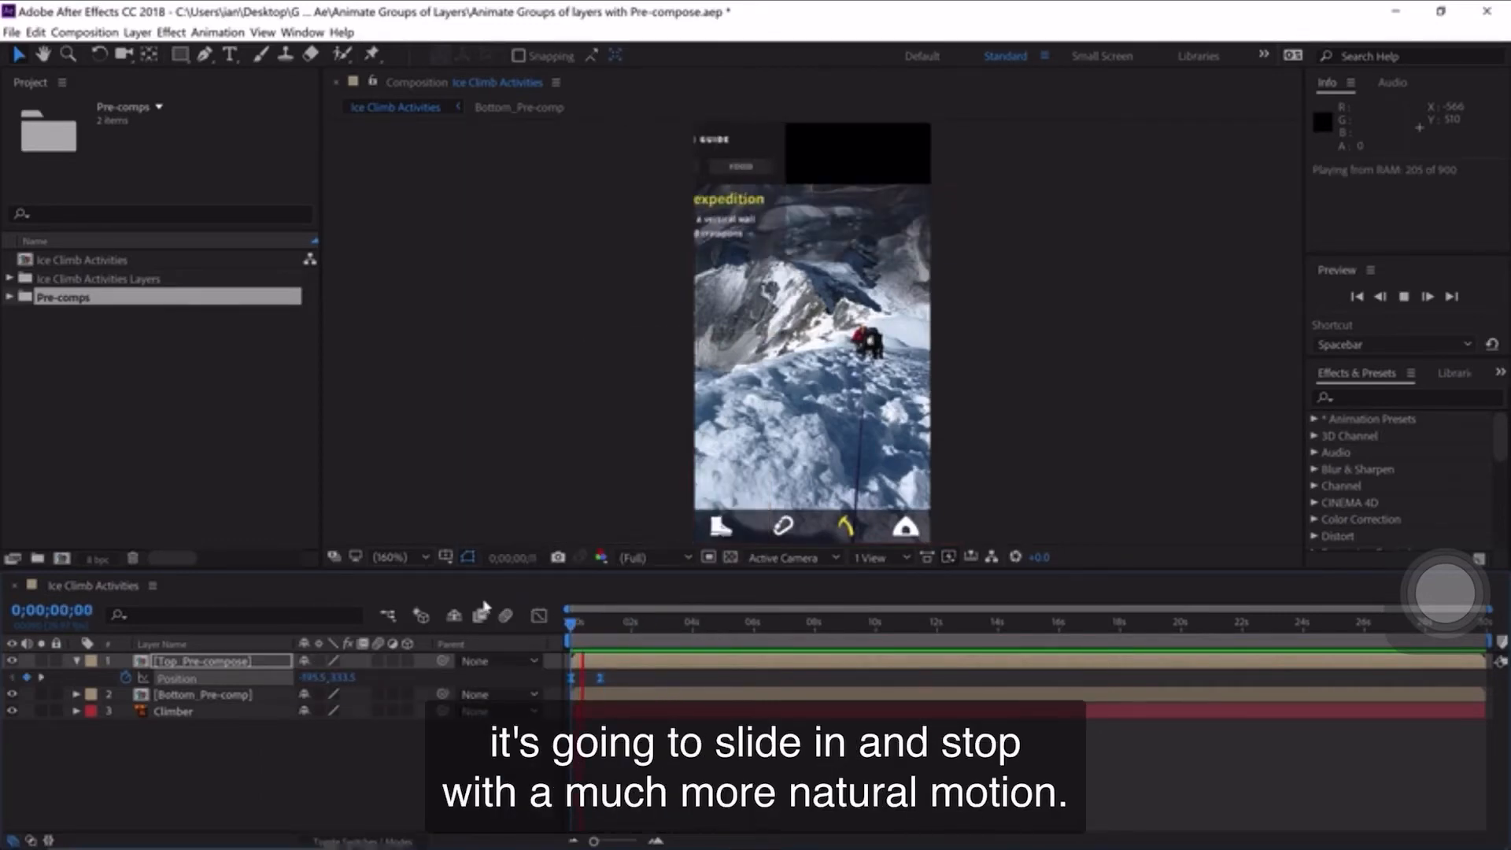
key(space)
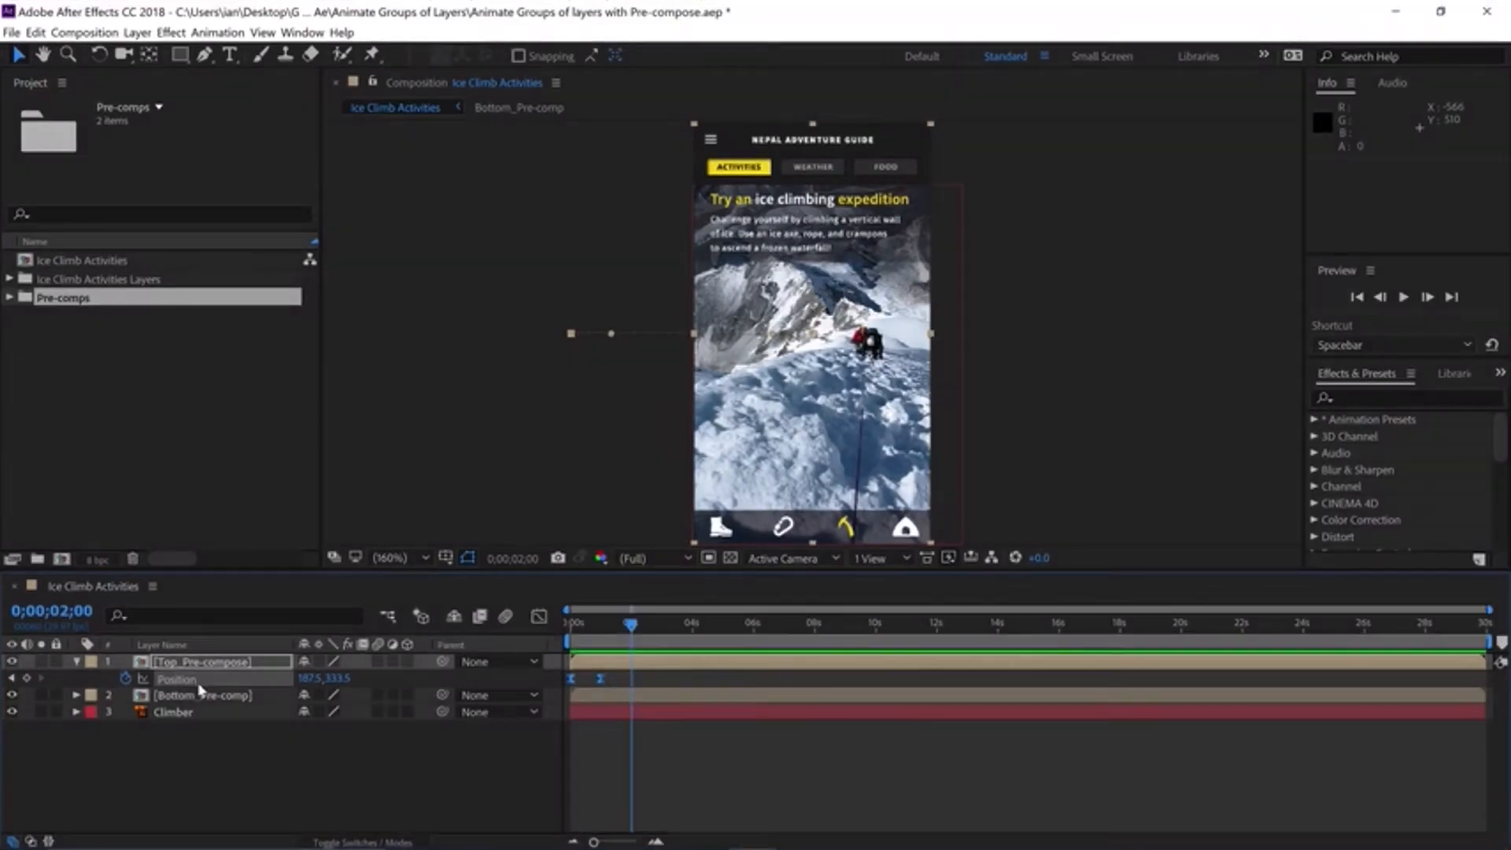
Paste the eased Position keyframes onto the Bottom_Pre-comp layer at 0 seconds and preview both menus sliding in.
click(193, 697)
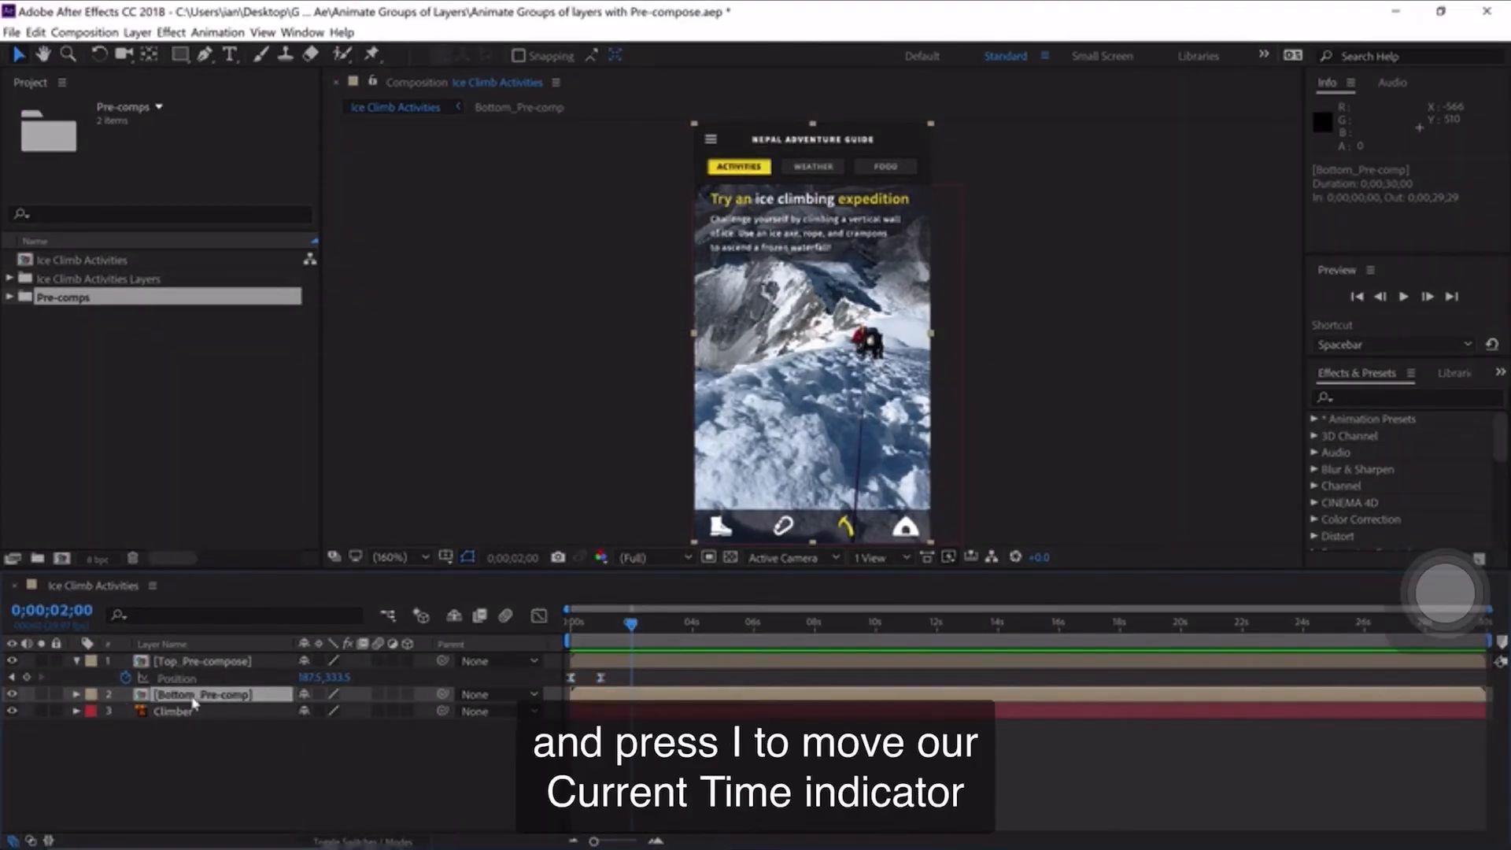
key(i)
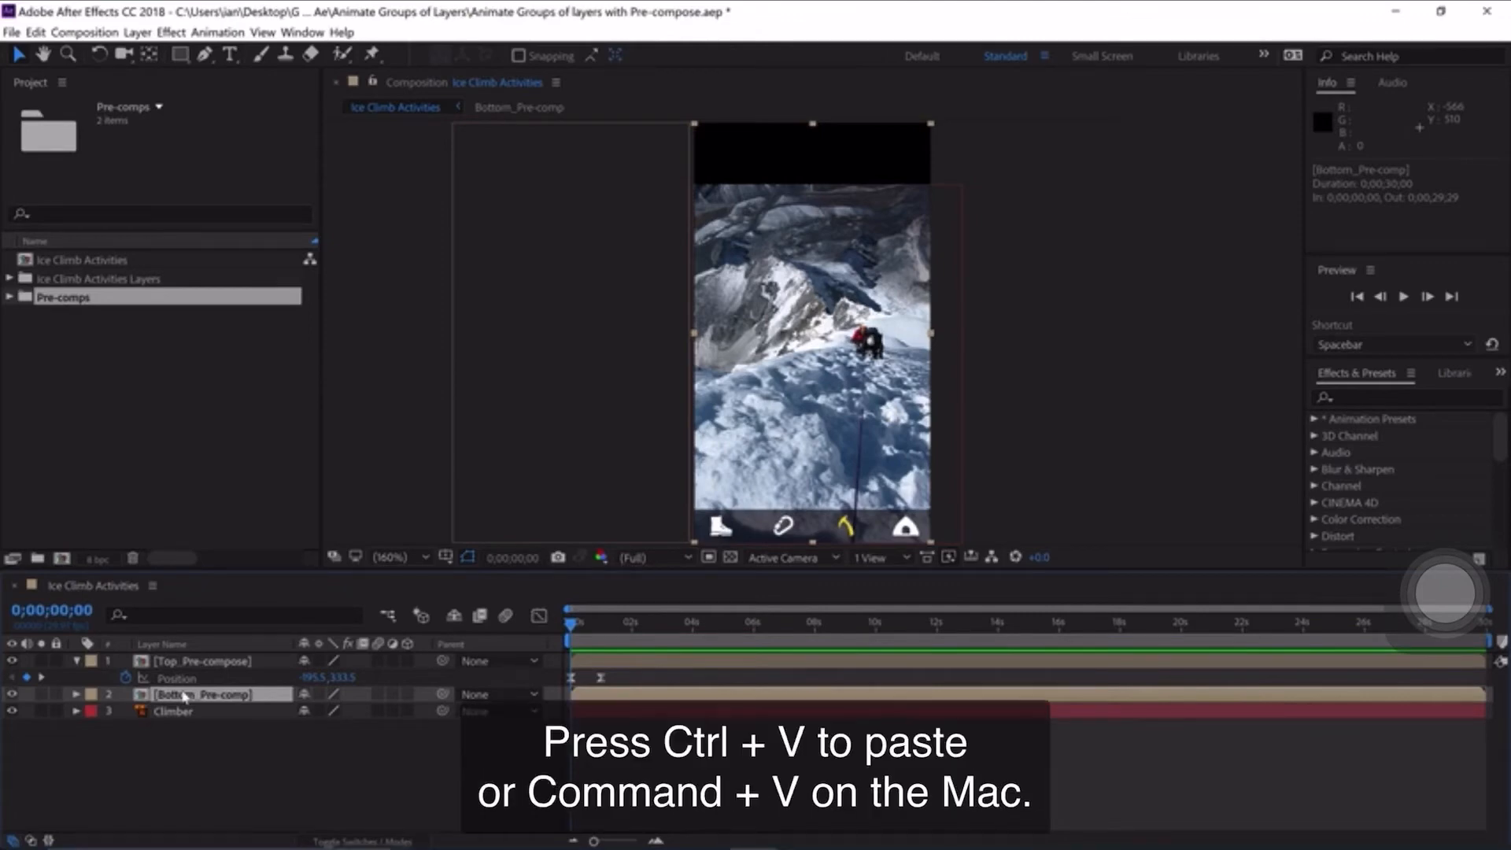
key(ctrl+v)
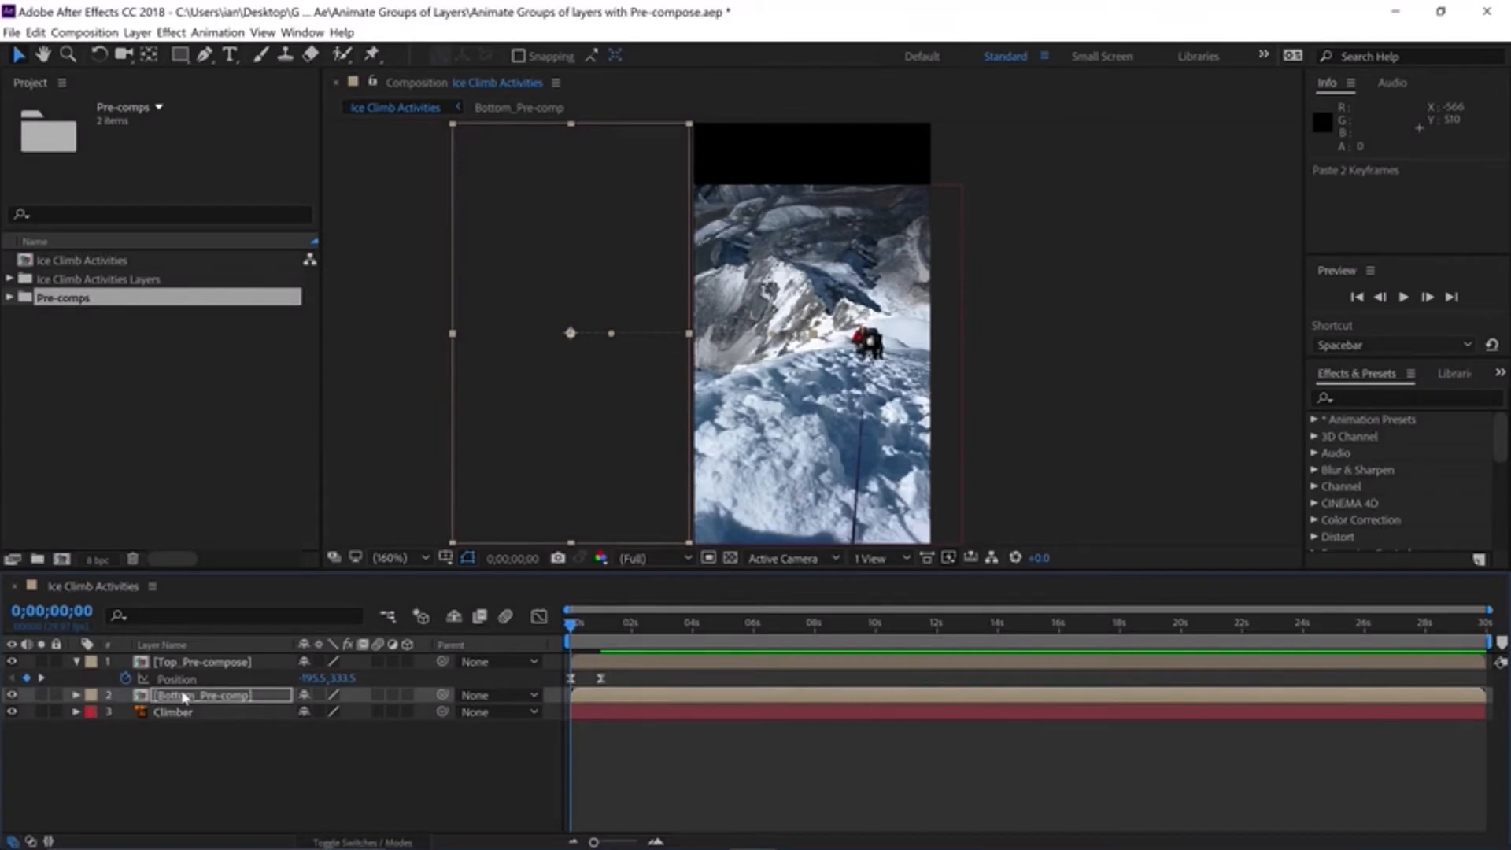
key(space)
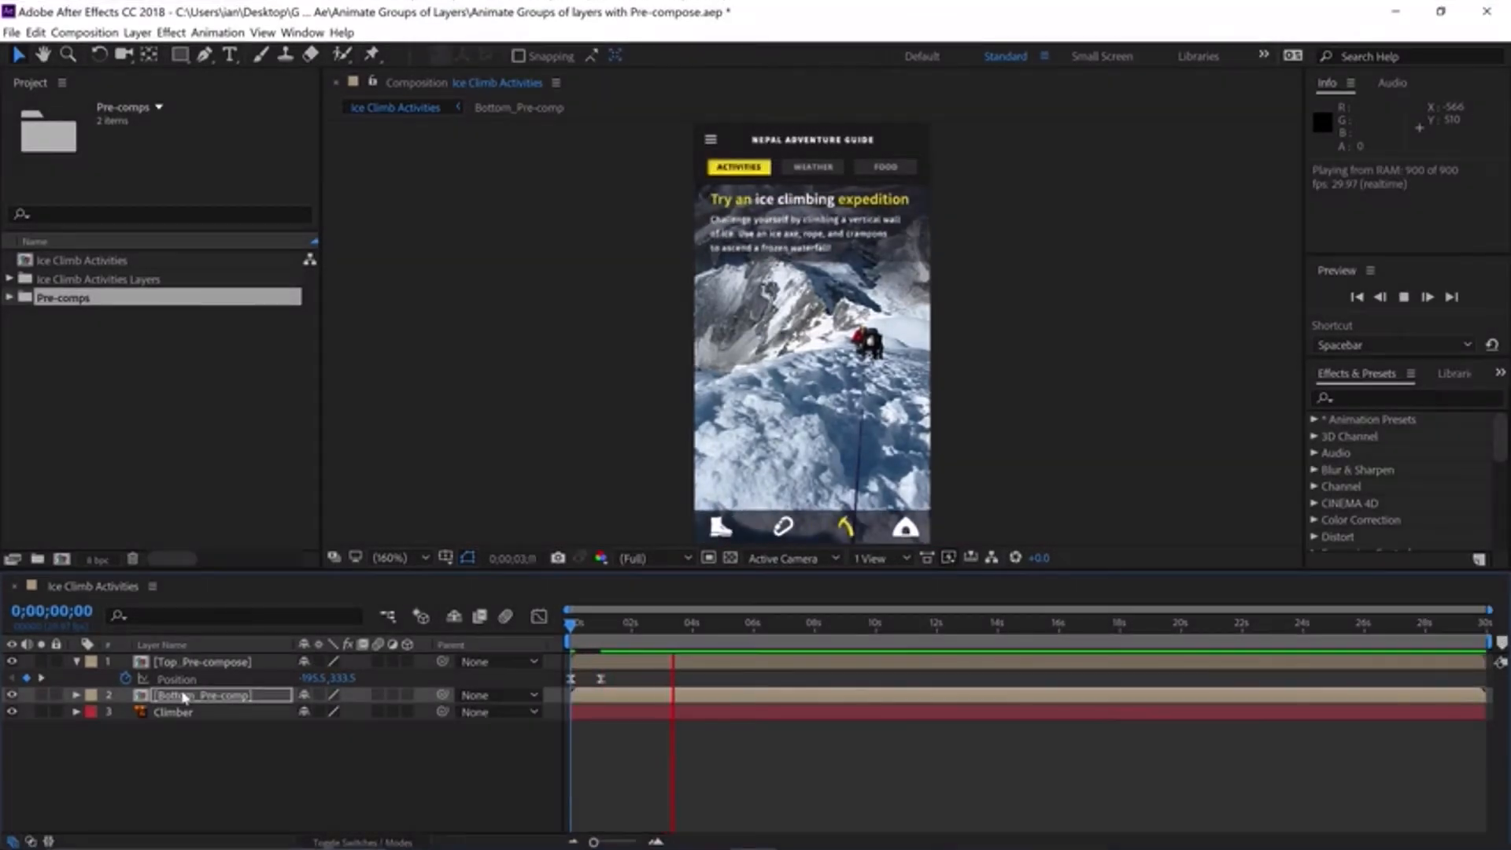
key(space)
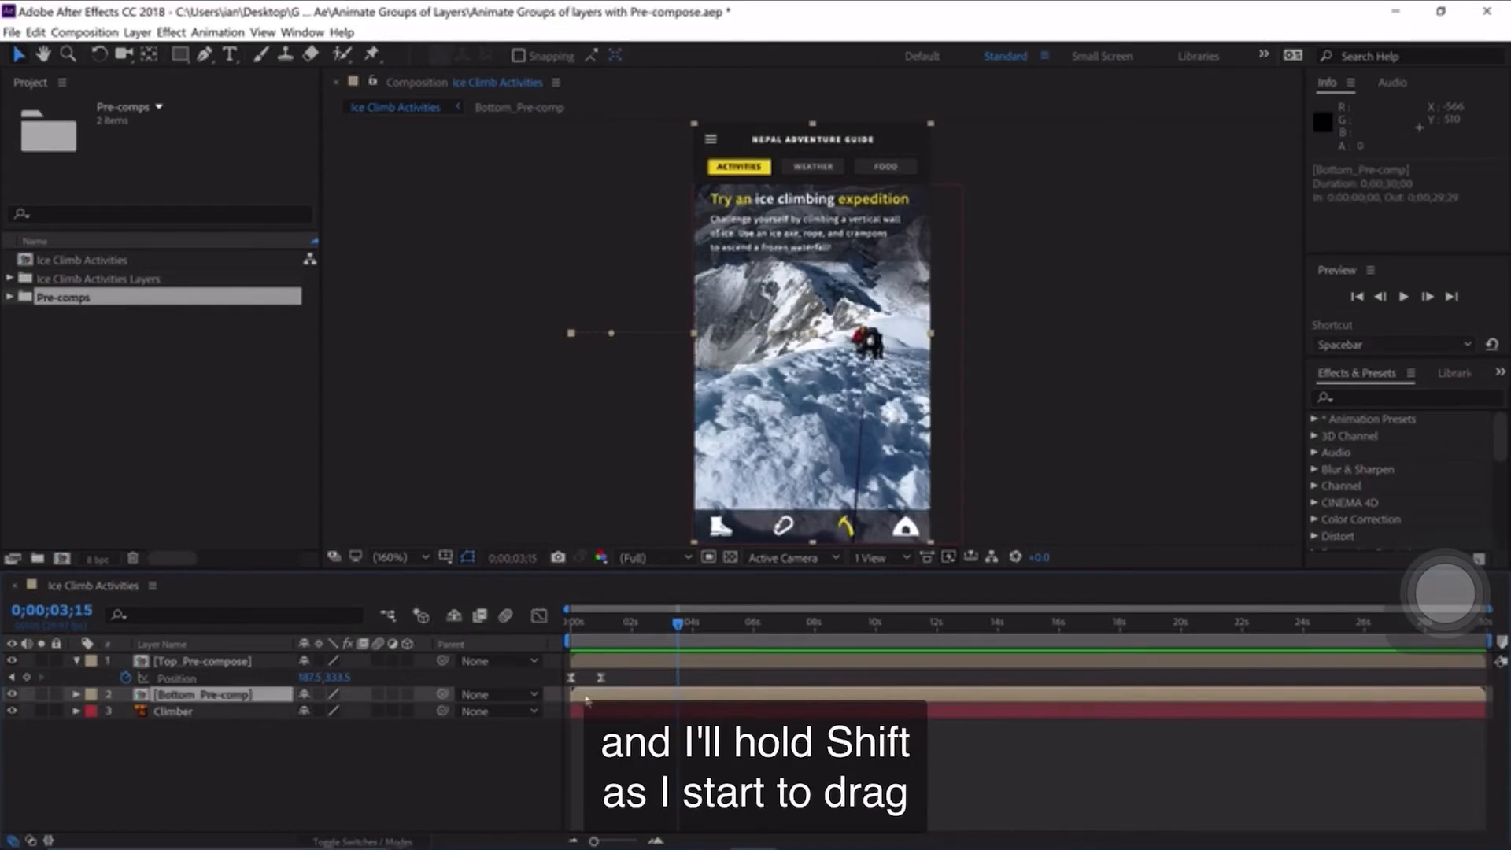
Shift the Bottom_Pre-comp layer to start 1 second into the timeline and preview the staggered slide-in.
drag(587, 700, 617, 702)
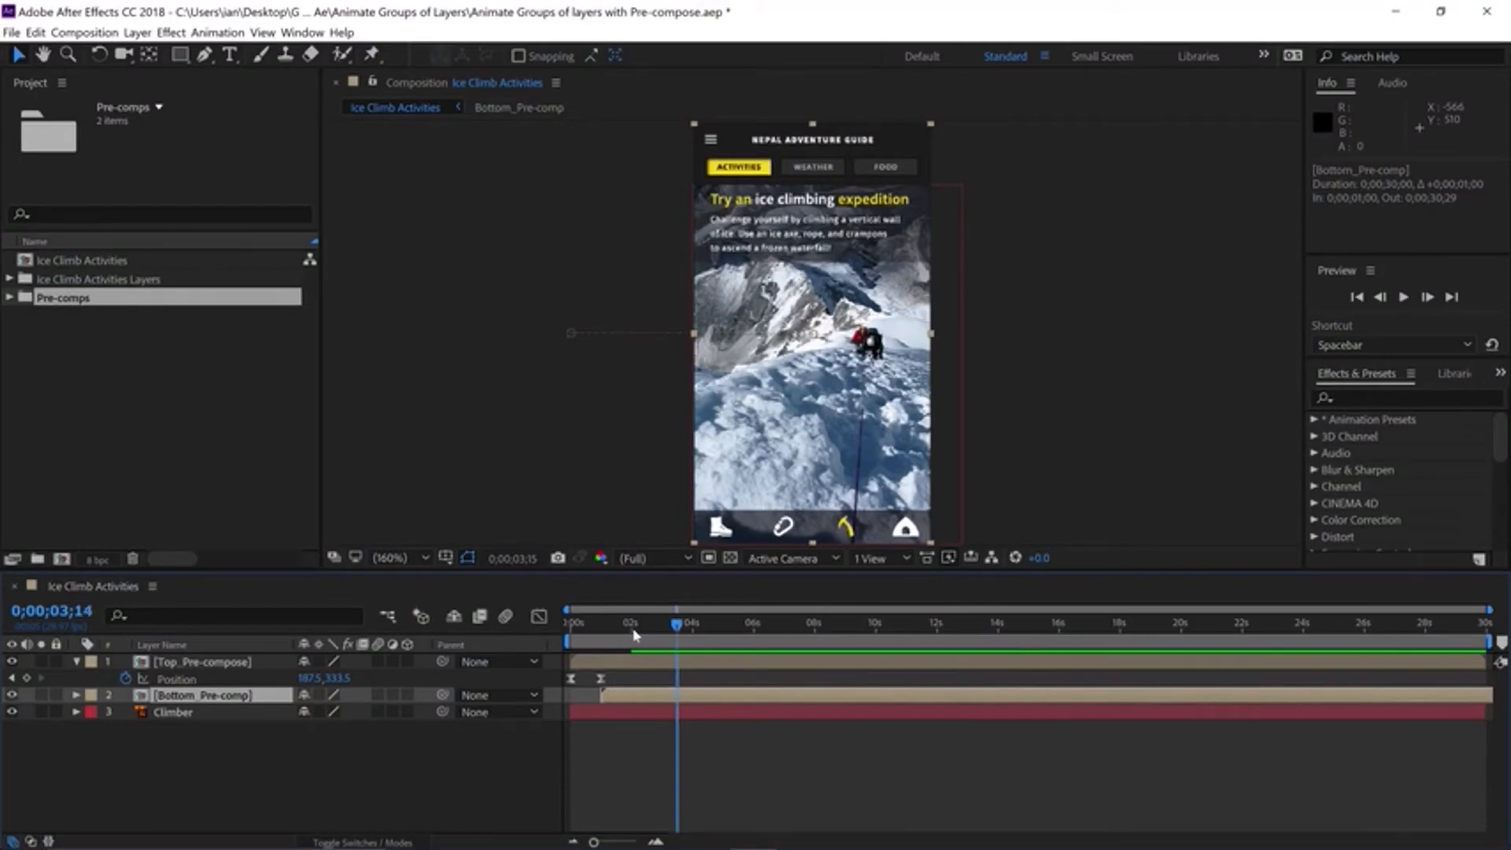
key(space)
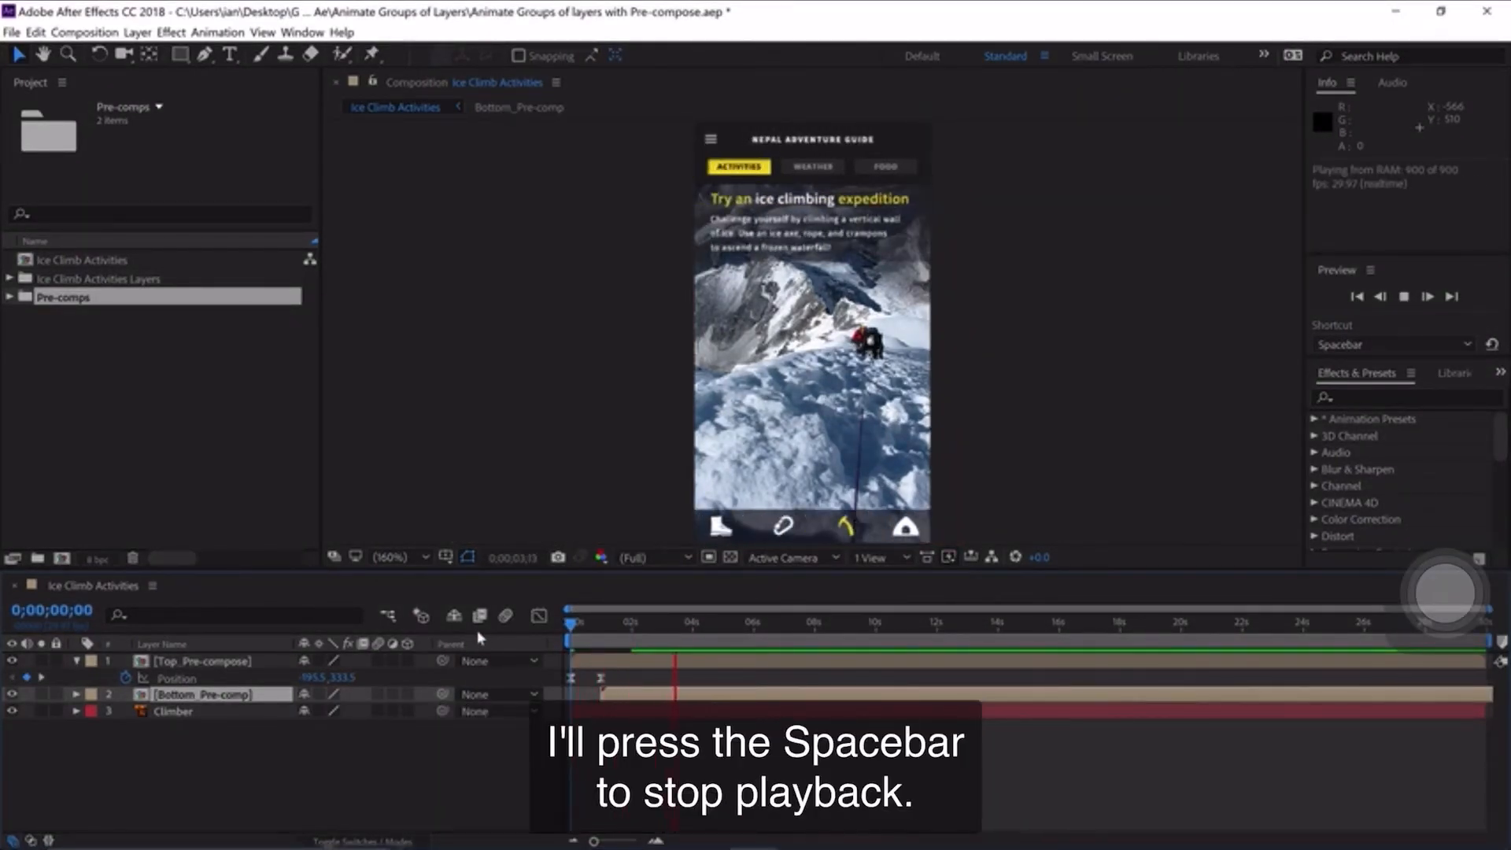
key(space)
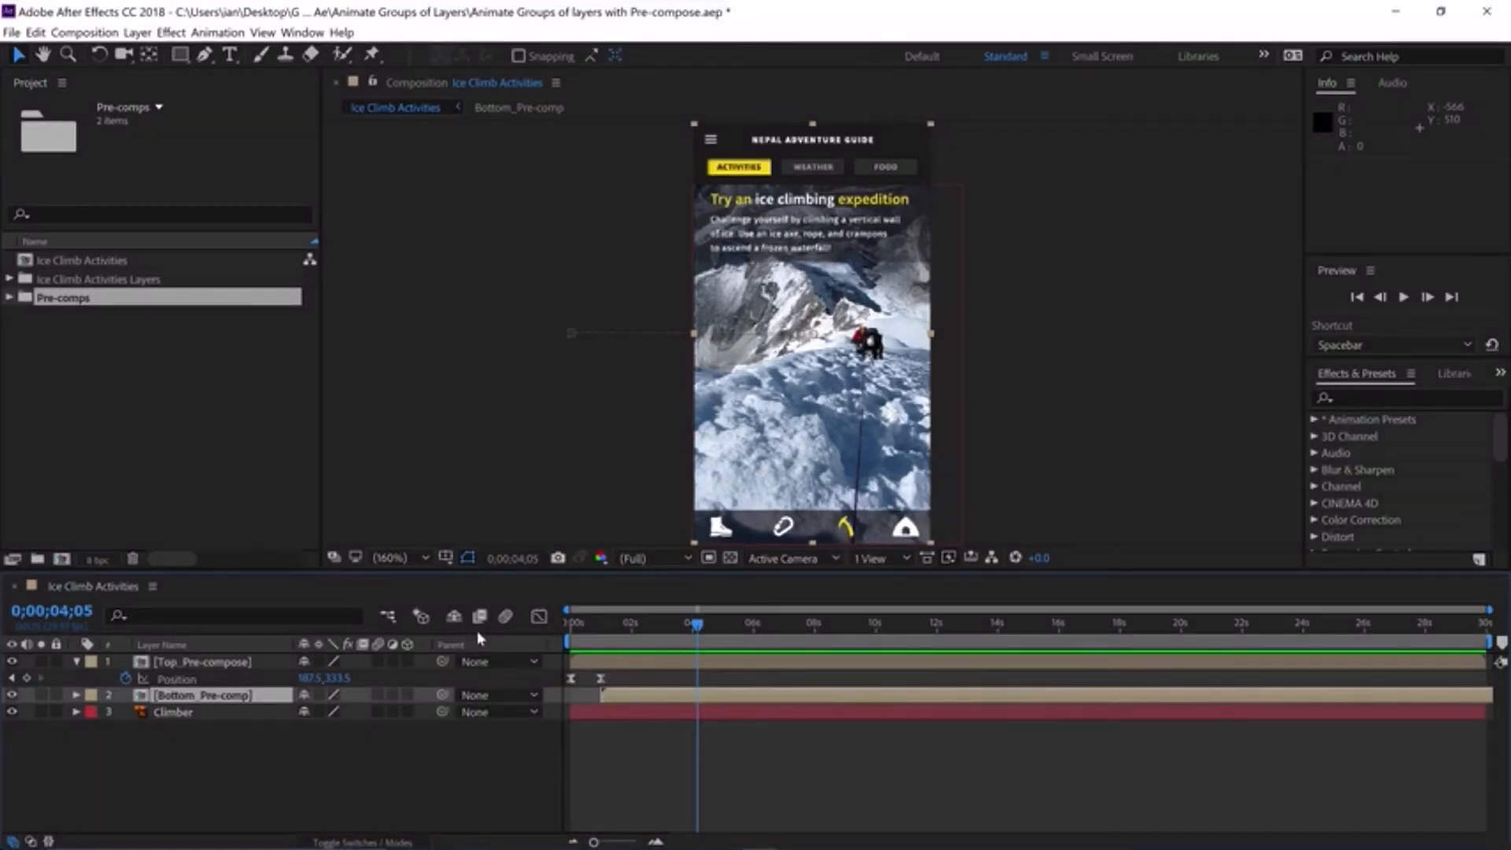
Open the Bottom_Pre-comp composition to view its individual layers, and return to the Ice Climb Activities composition.
double_click(138, 697)
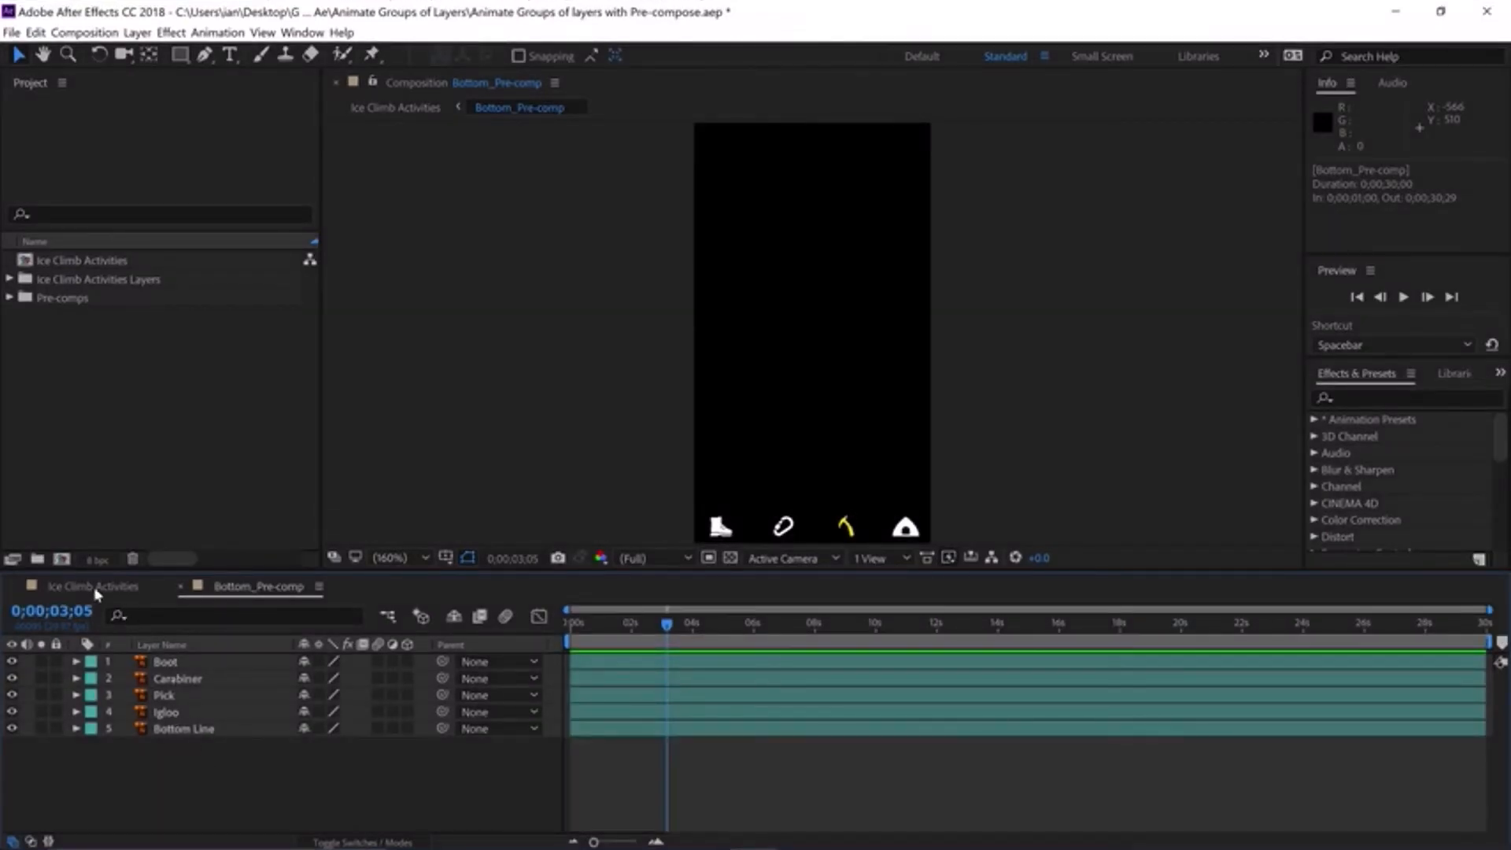
click(93, 590)
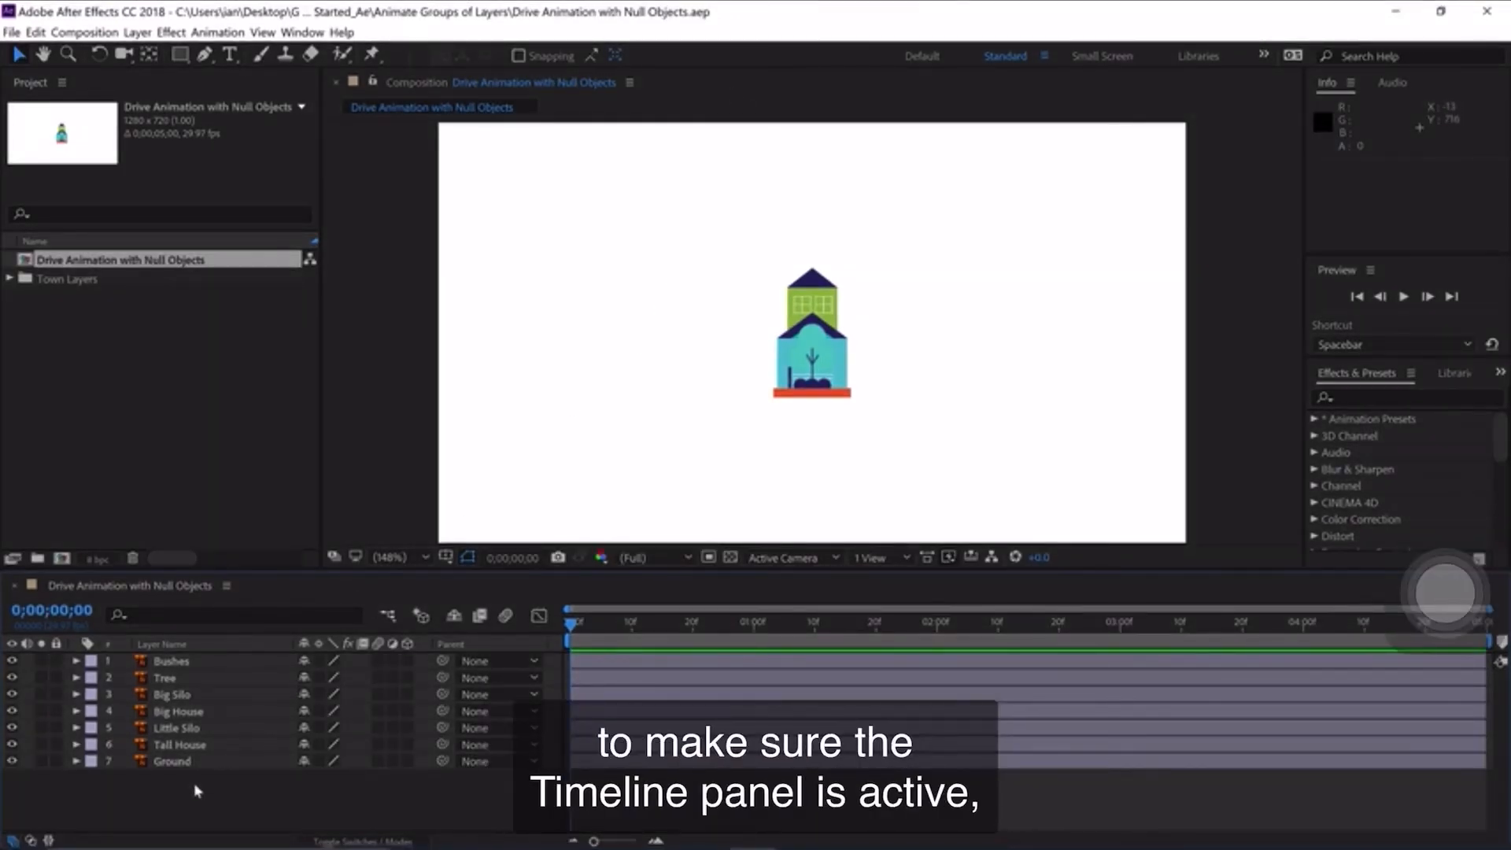
Preview the town animation in the Drive Animation with Null Objects composition.
key(space)
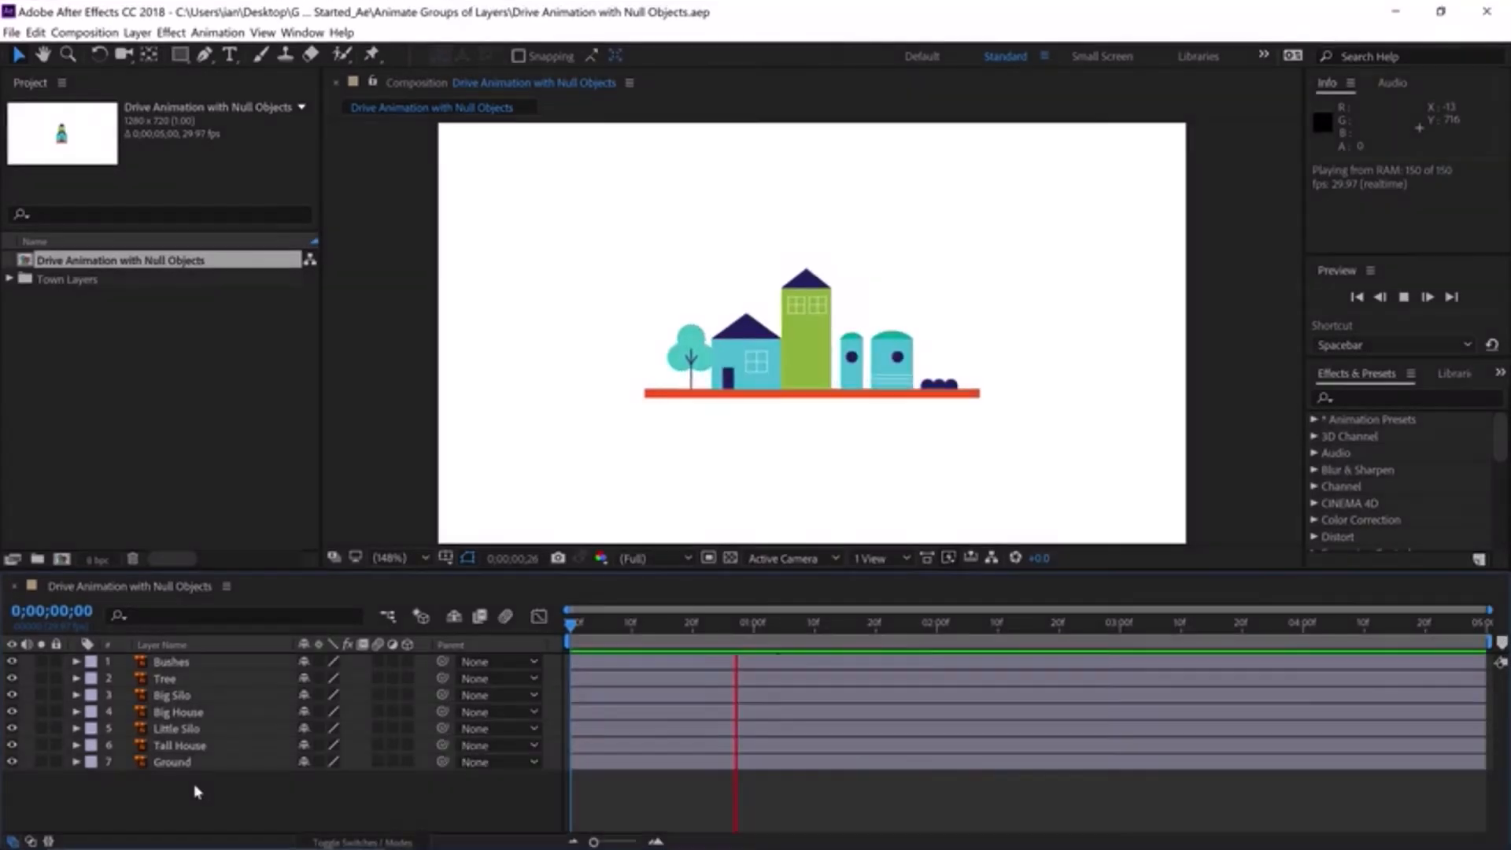
key(space)
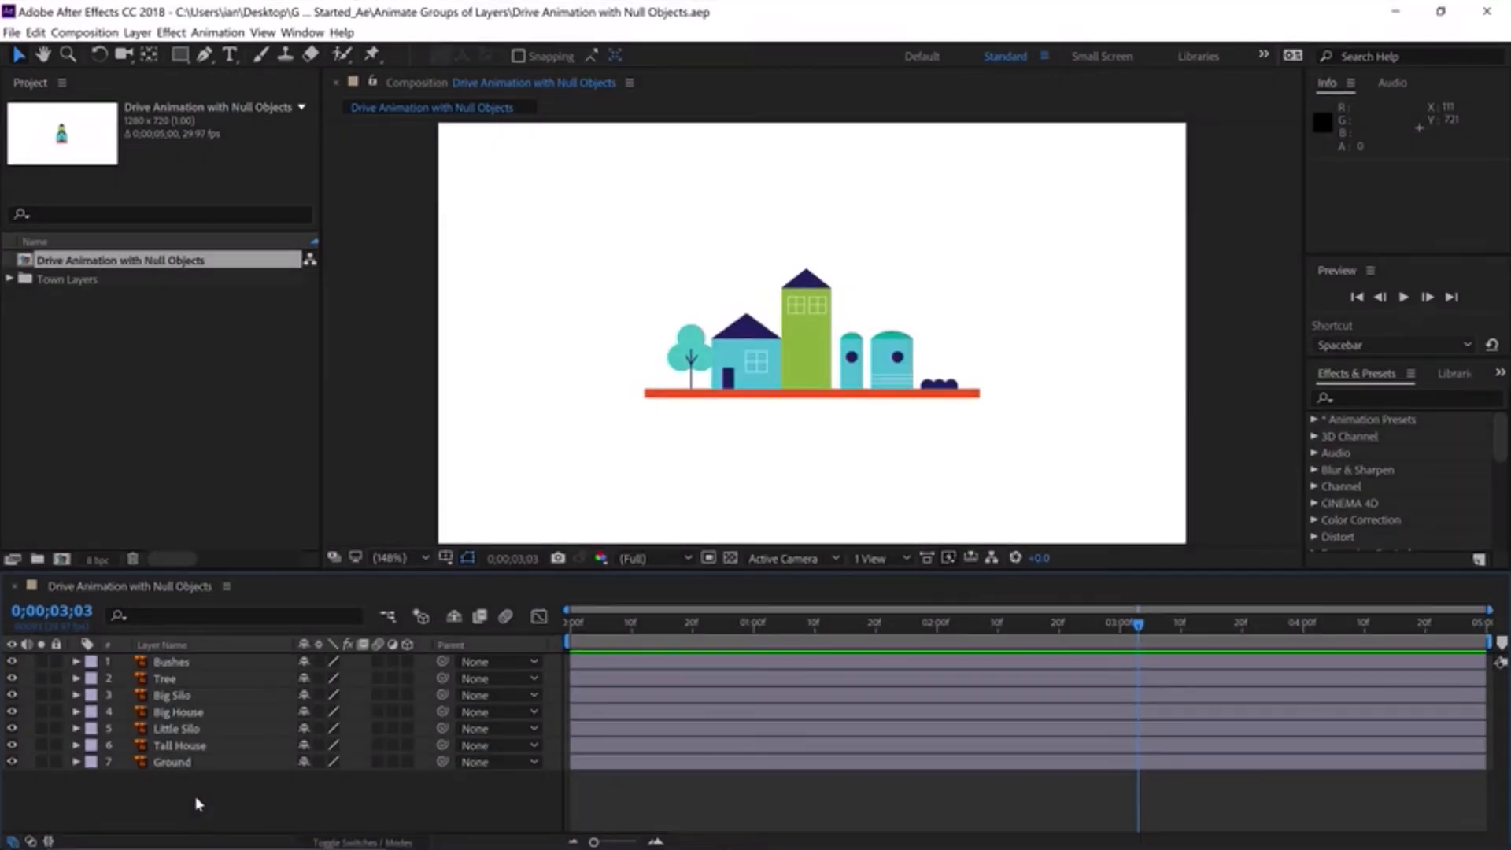
Try scaling all seven town layers to 90% and scrub the timeline, undo the scaling and hide the Scale properties.
drag(198, 803, 124, 639)
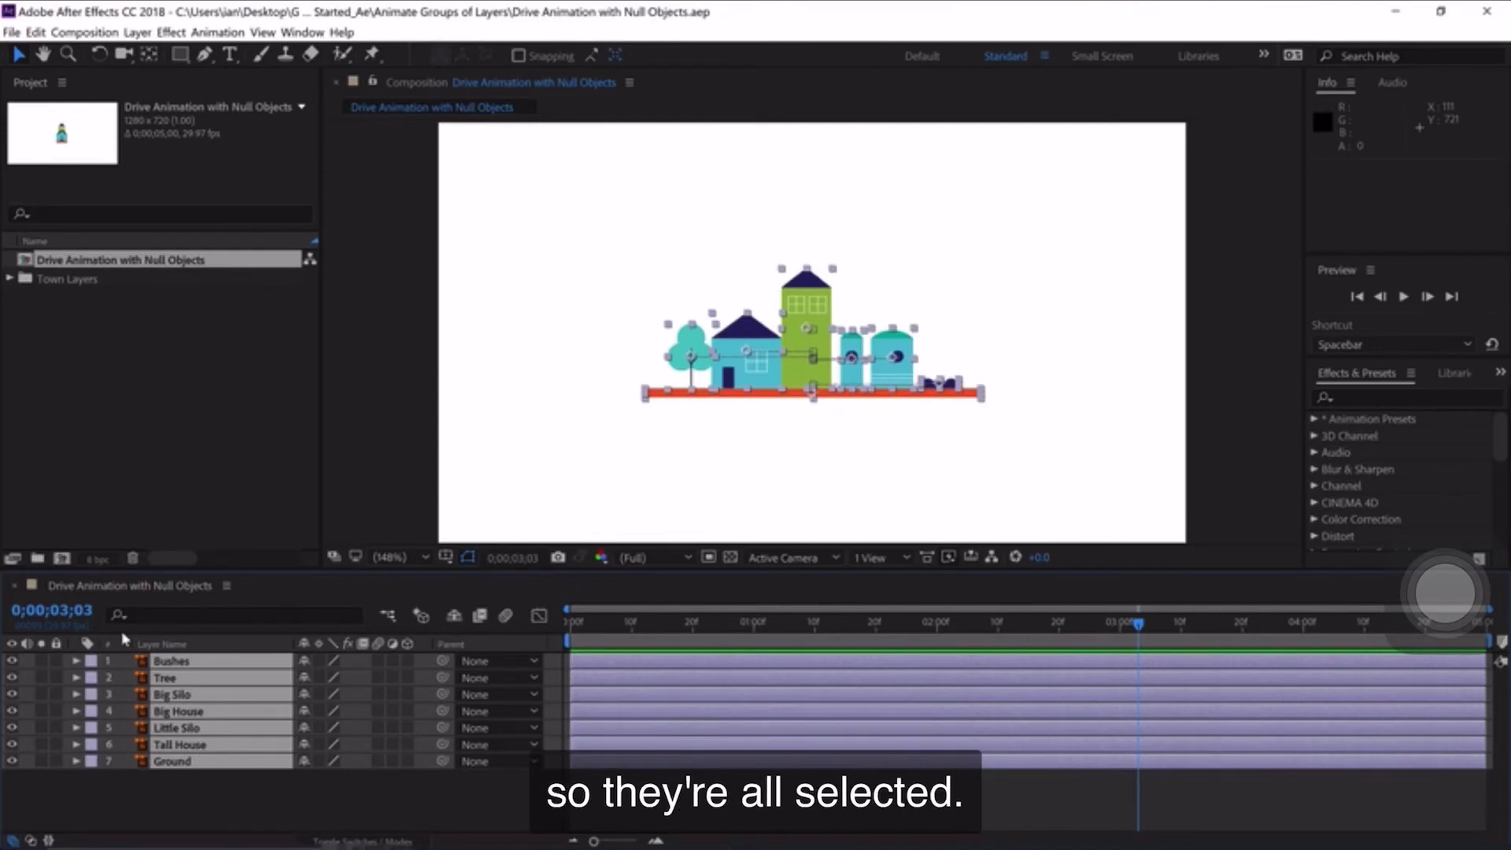
key(s)
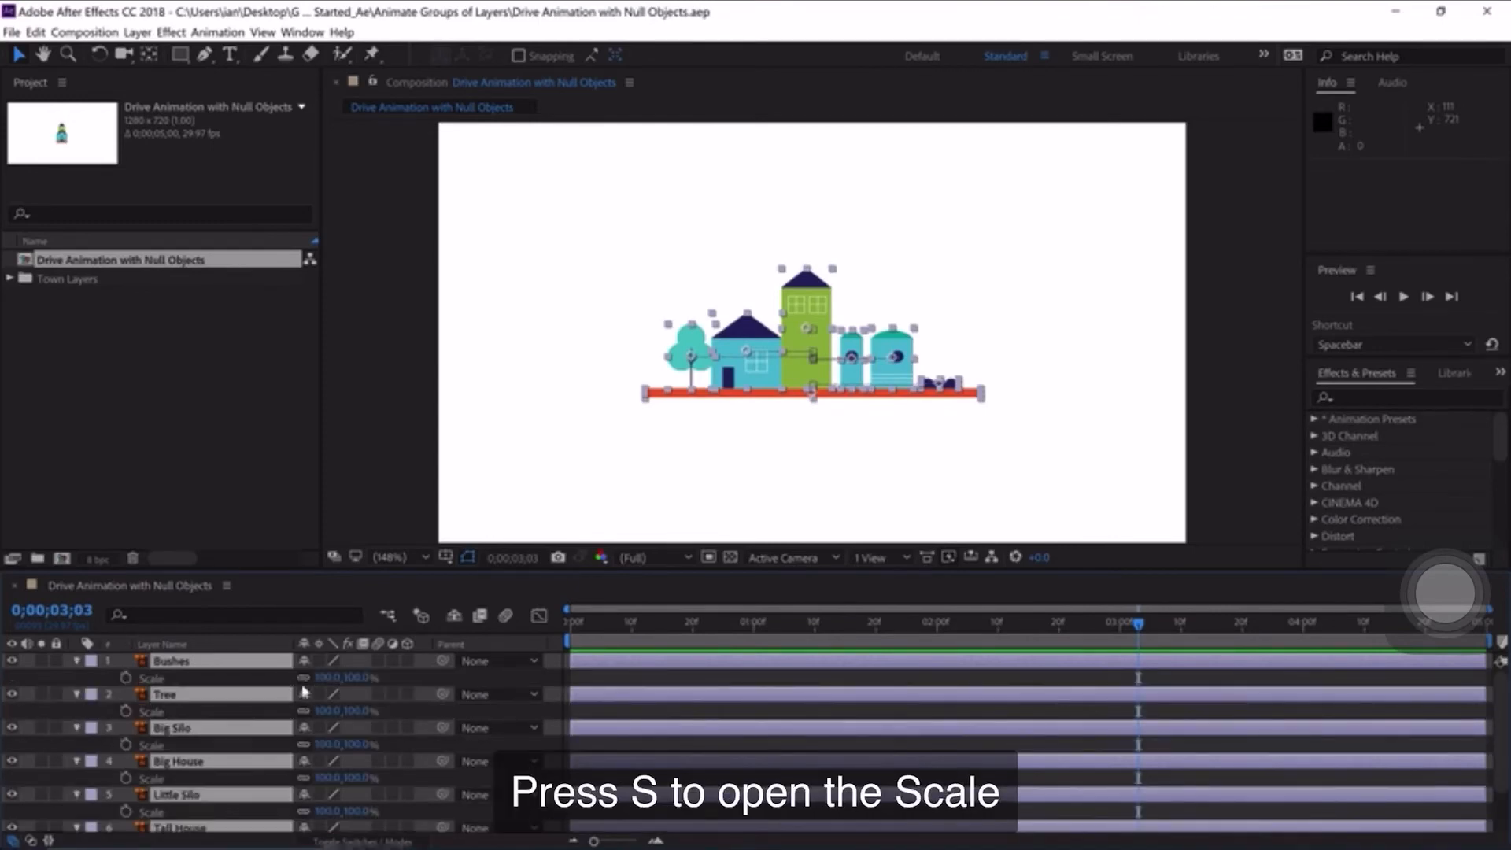
mouse_move(326, 676)
mouse_down()
mouse_move(244, 679)
mouse_move(321, 693)
mouse_up()
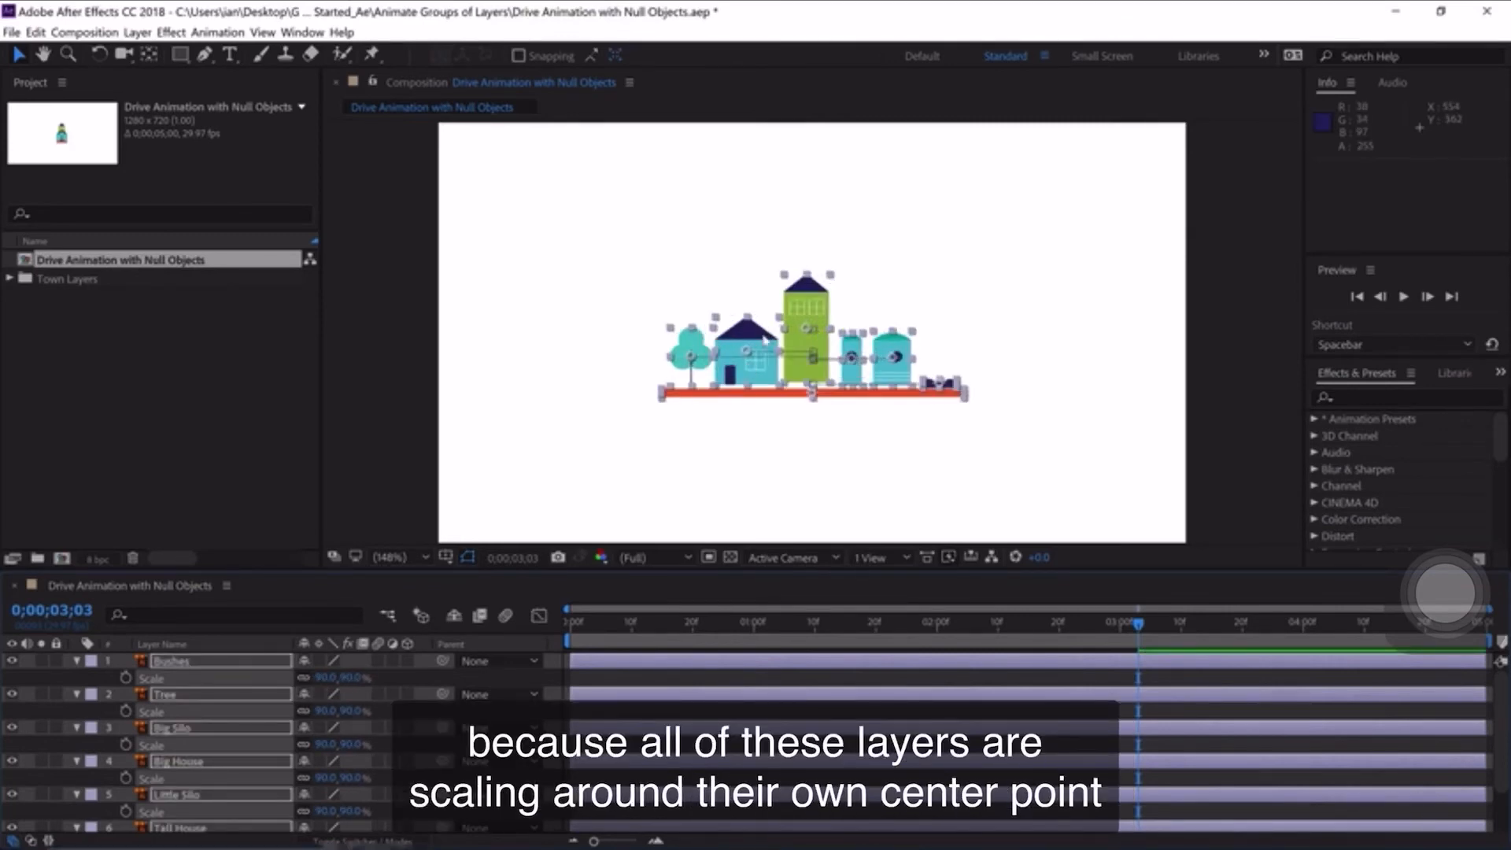
click(638, 622)
drag(606, 632, 777, 622)
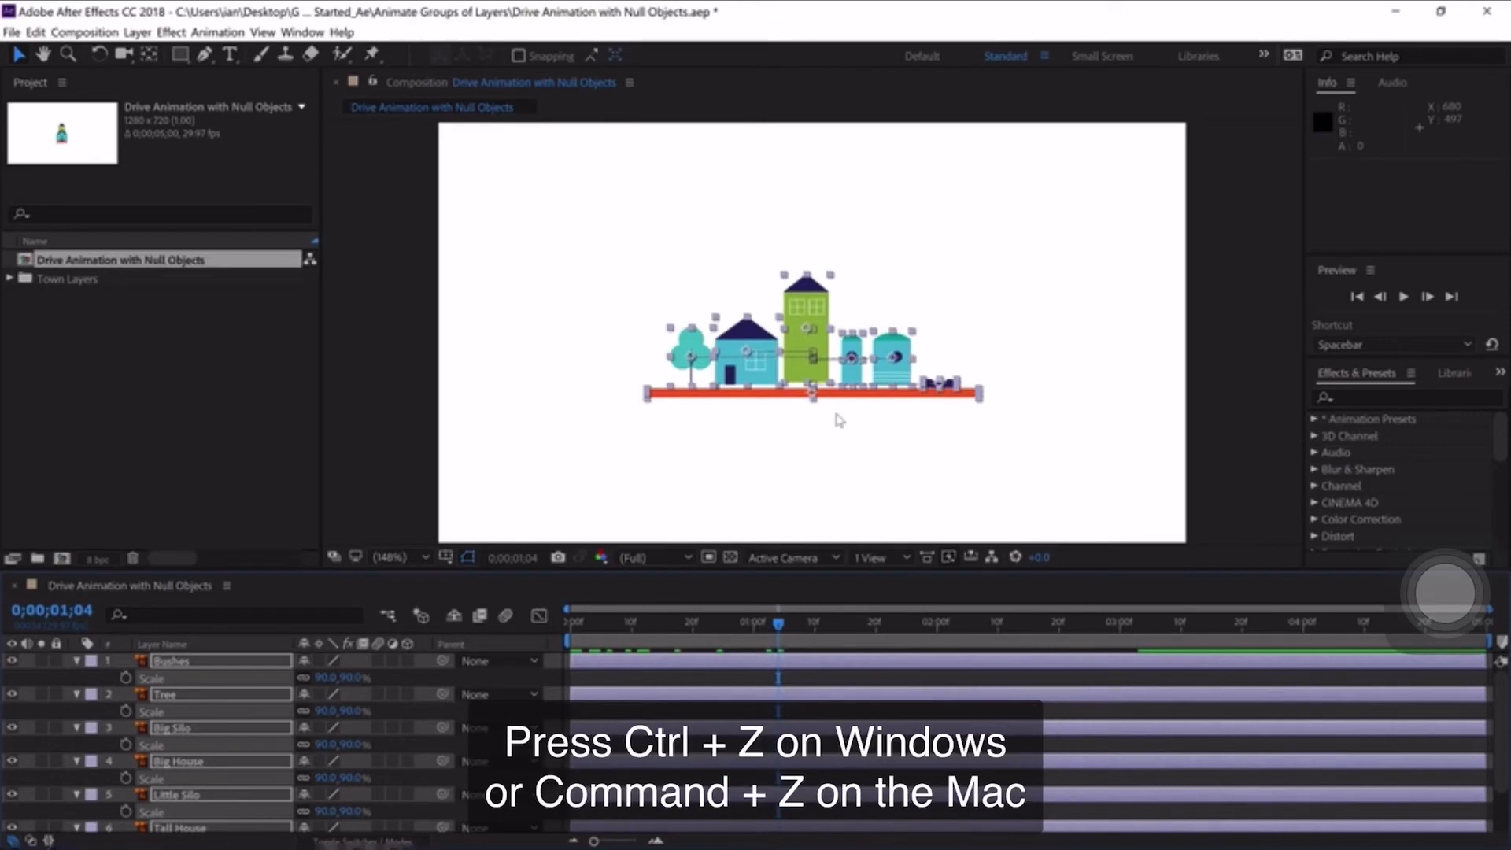
key(ctrl+z)
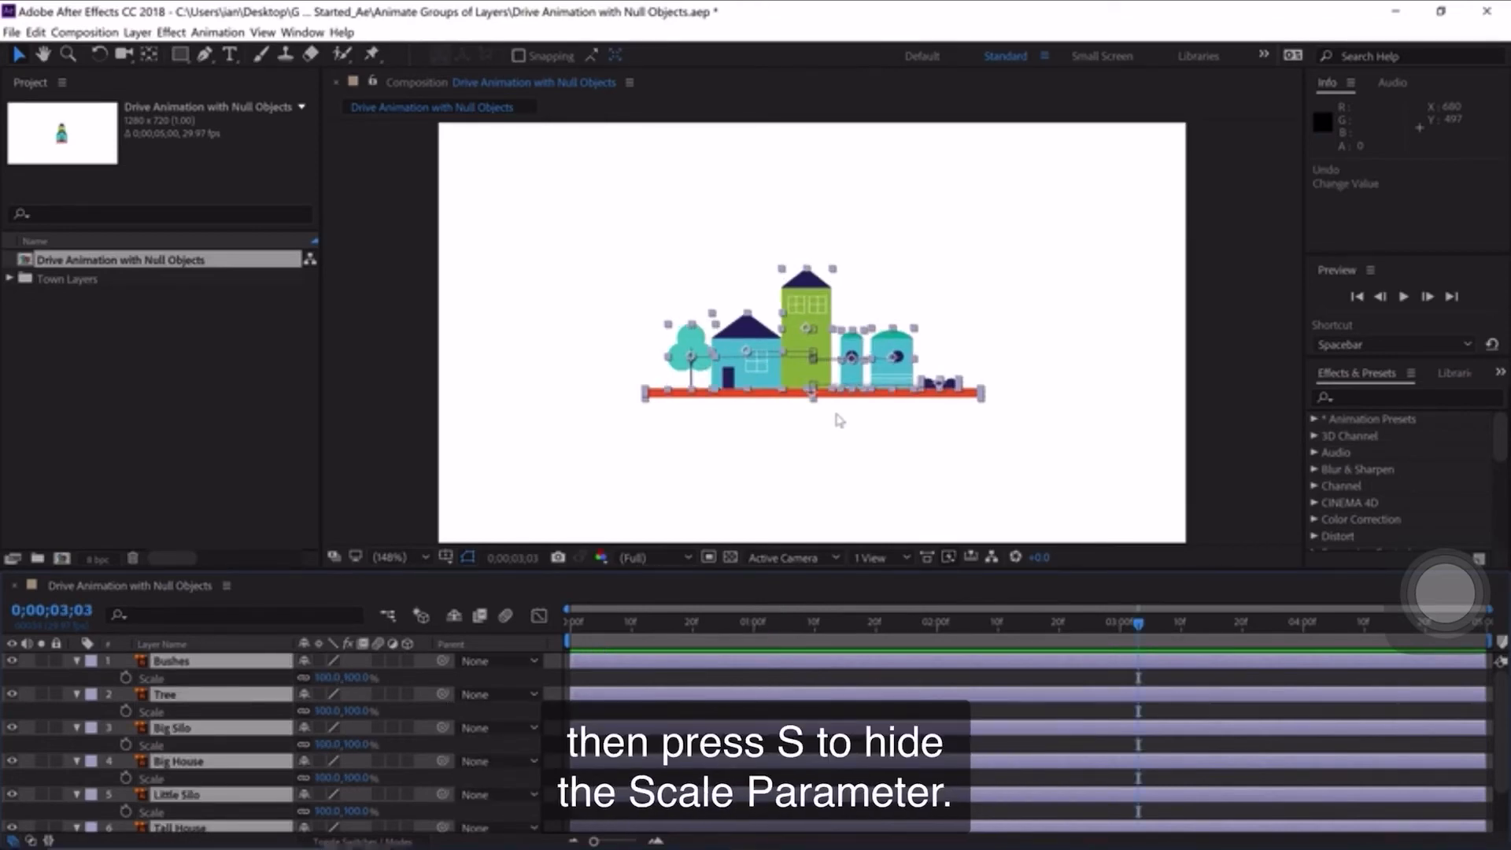
key(s)
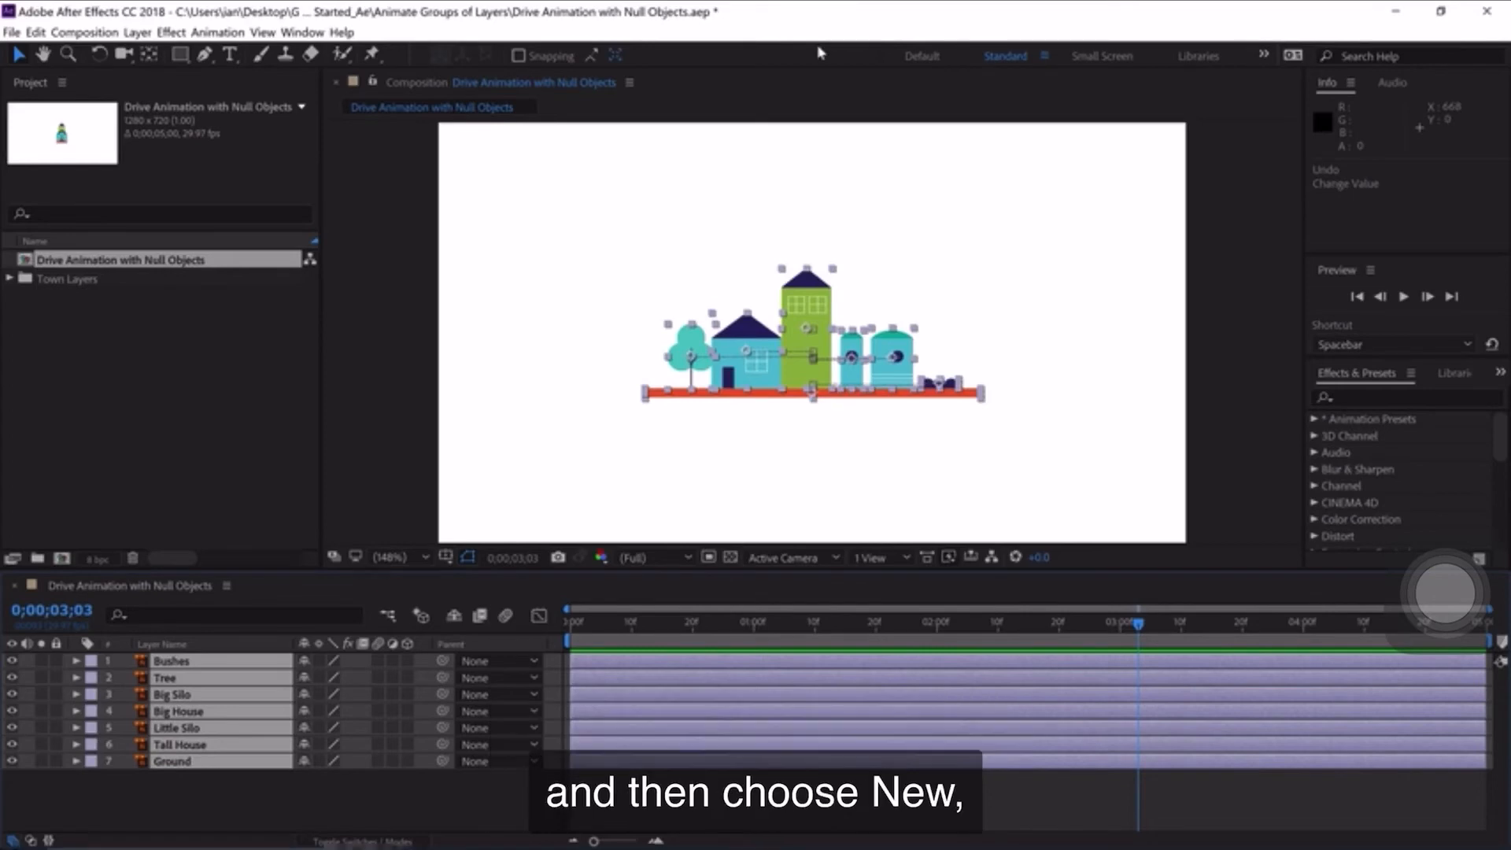
Add a null object layer and move it down to the ground line near the town's centre, at Y 459.
click(137, 32)
mouse_move(139, 60)
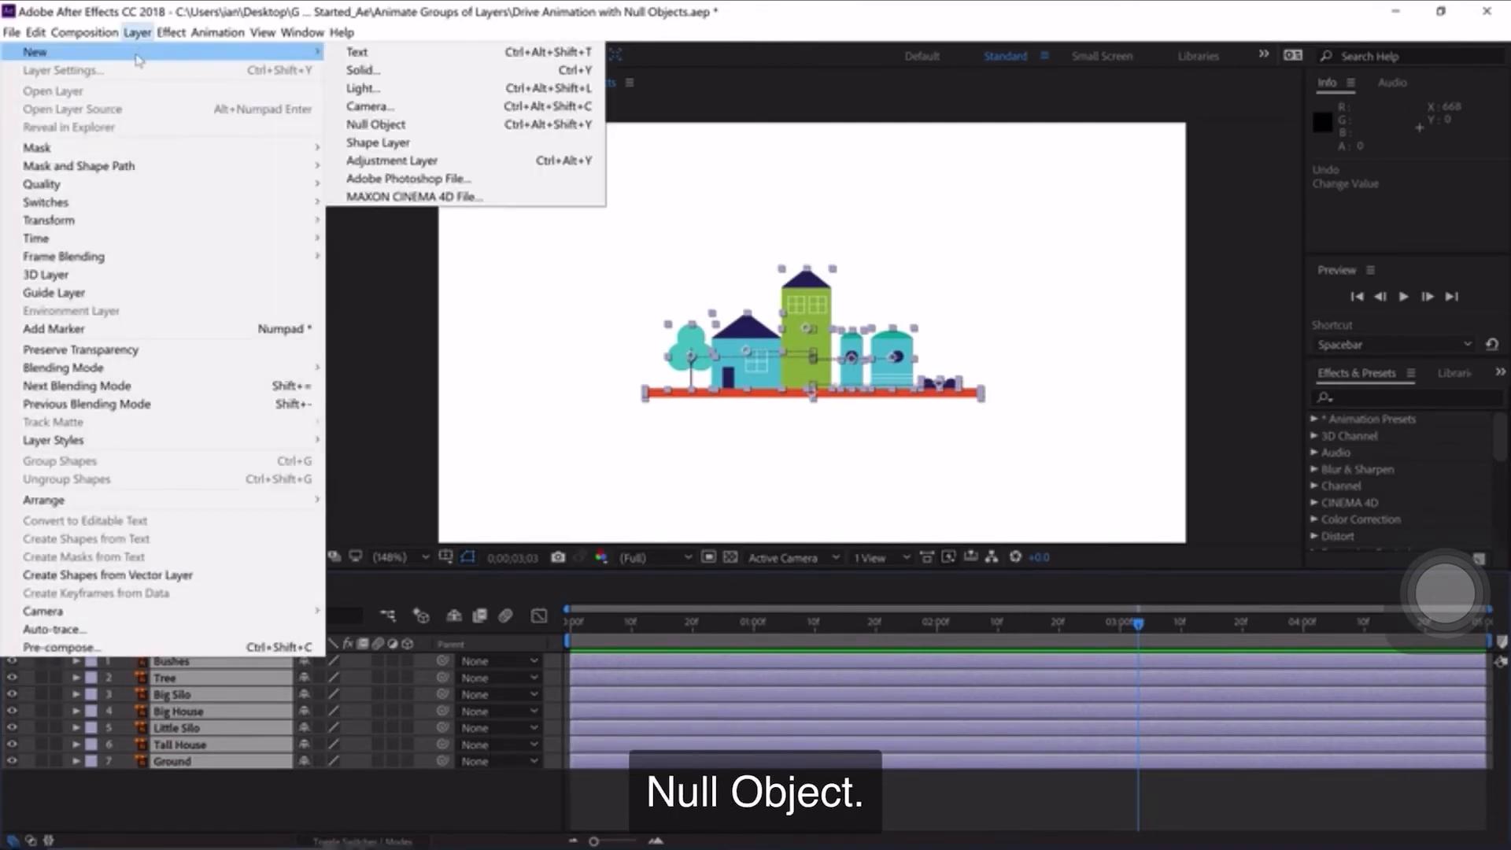
click(389, 126)
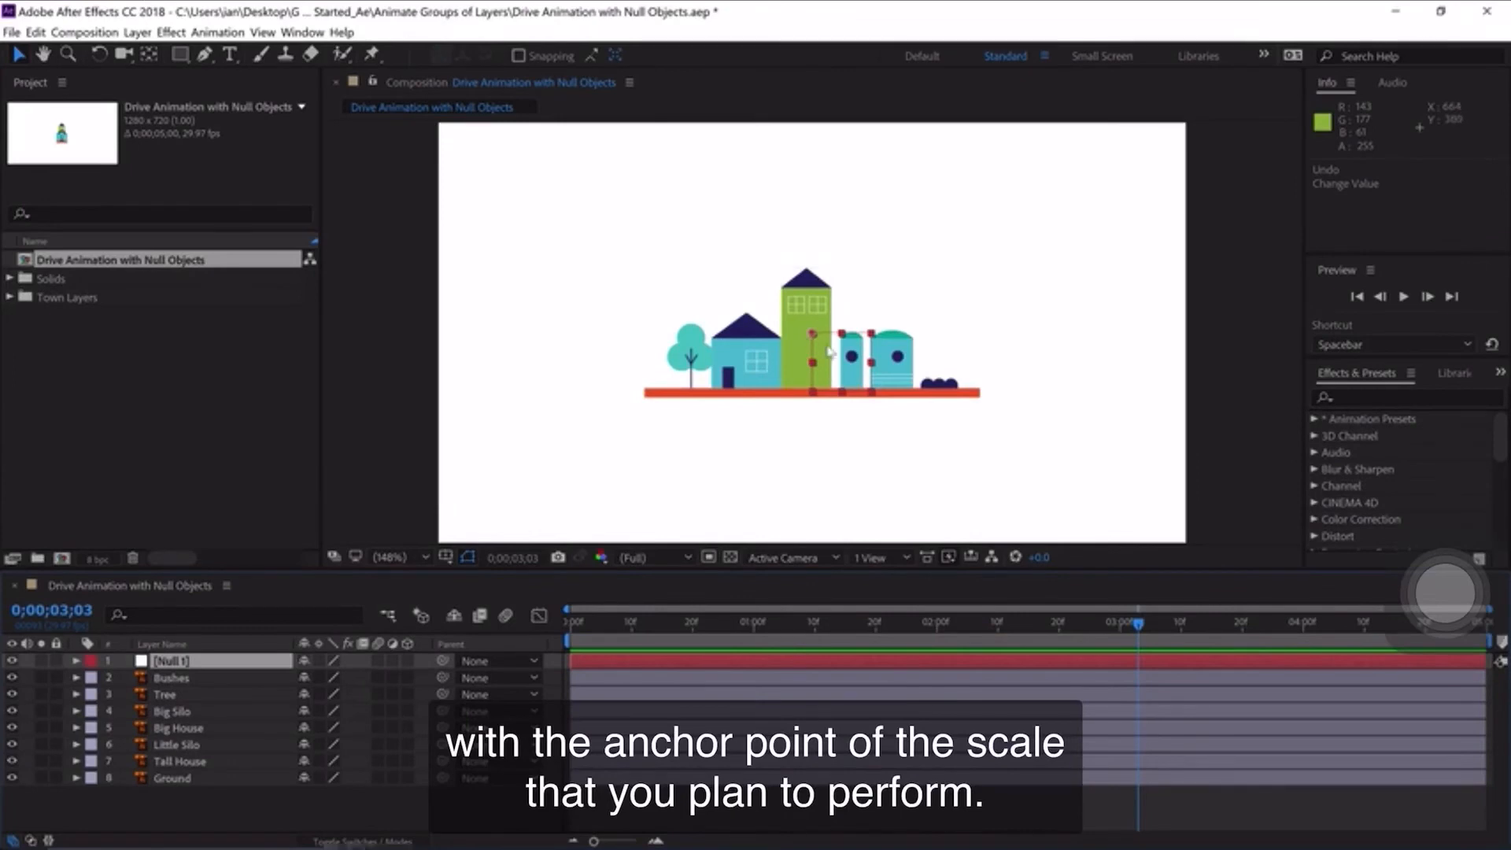
drag(828, 351, 813, 407)
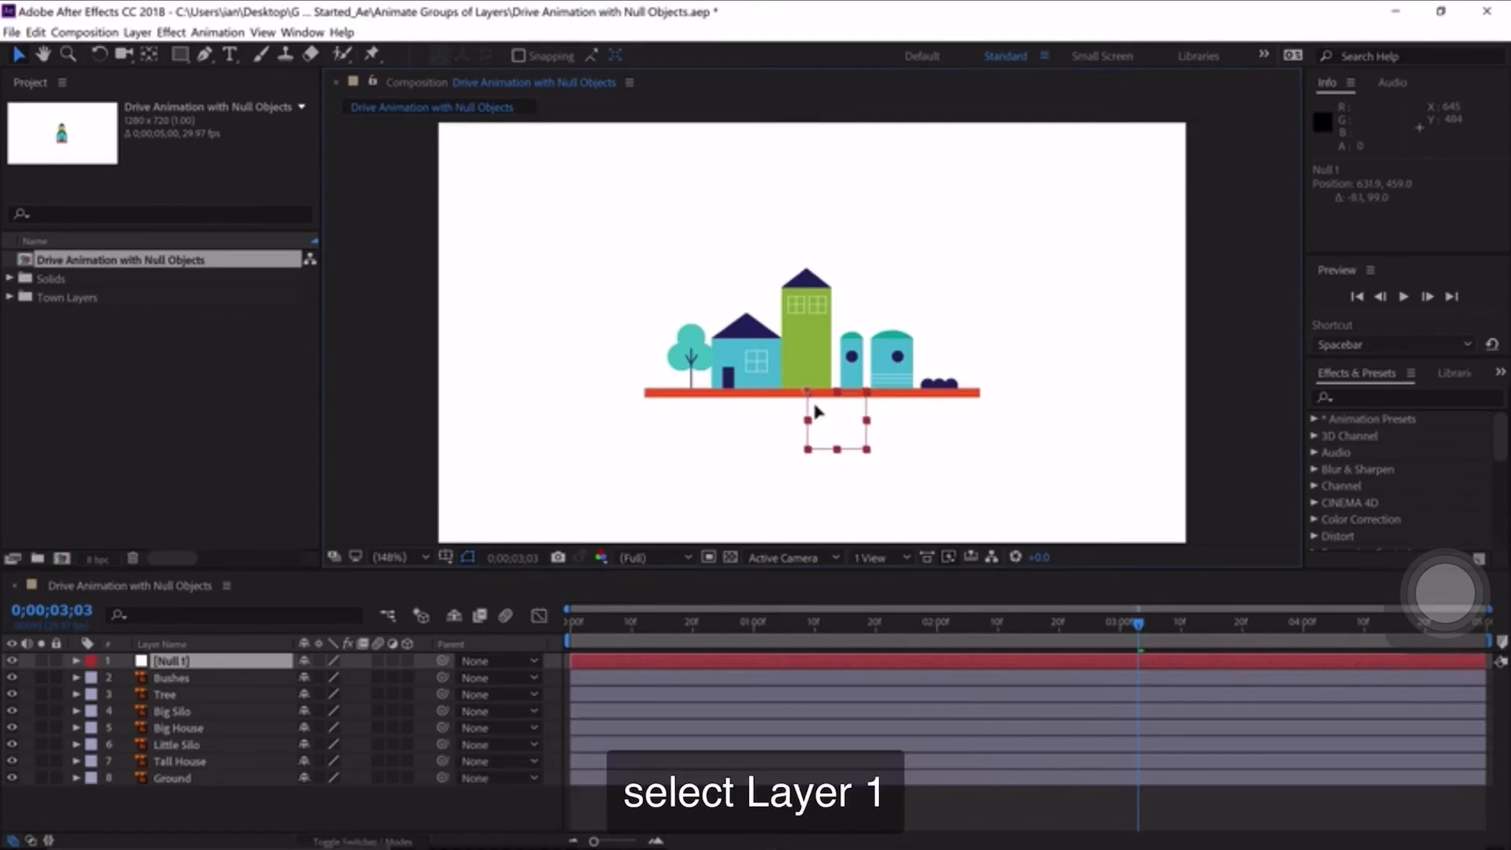
Set the null object's X position to 640 to centre it horizontally in the composition.
click(201, 662)
key(p)
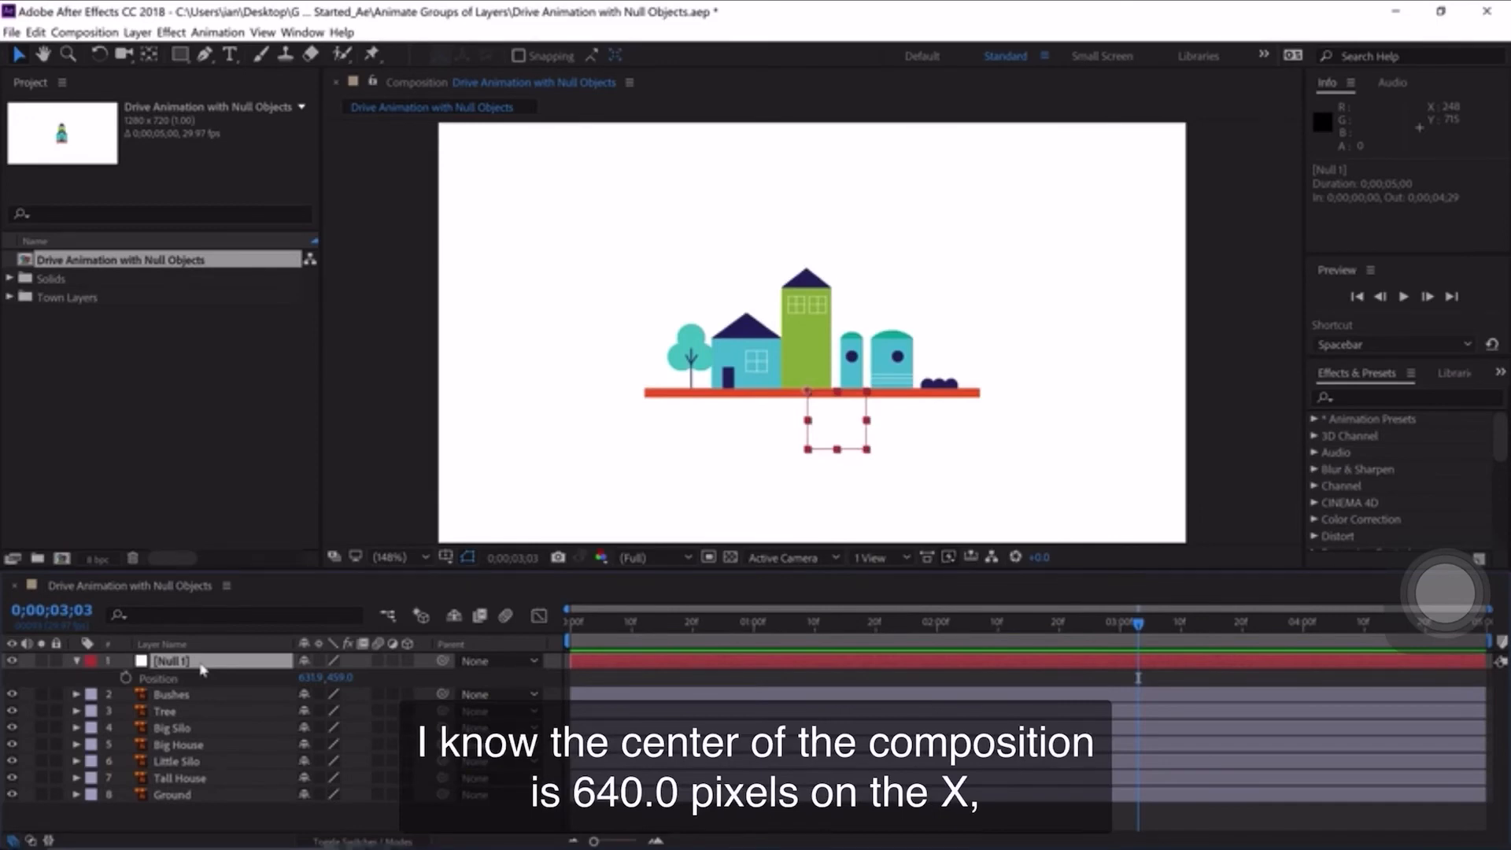
click(319, 677)
text(640)
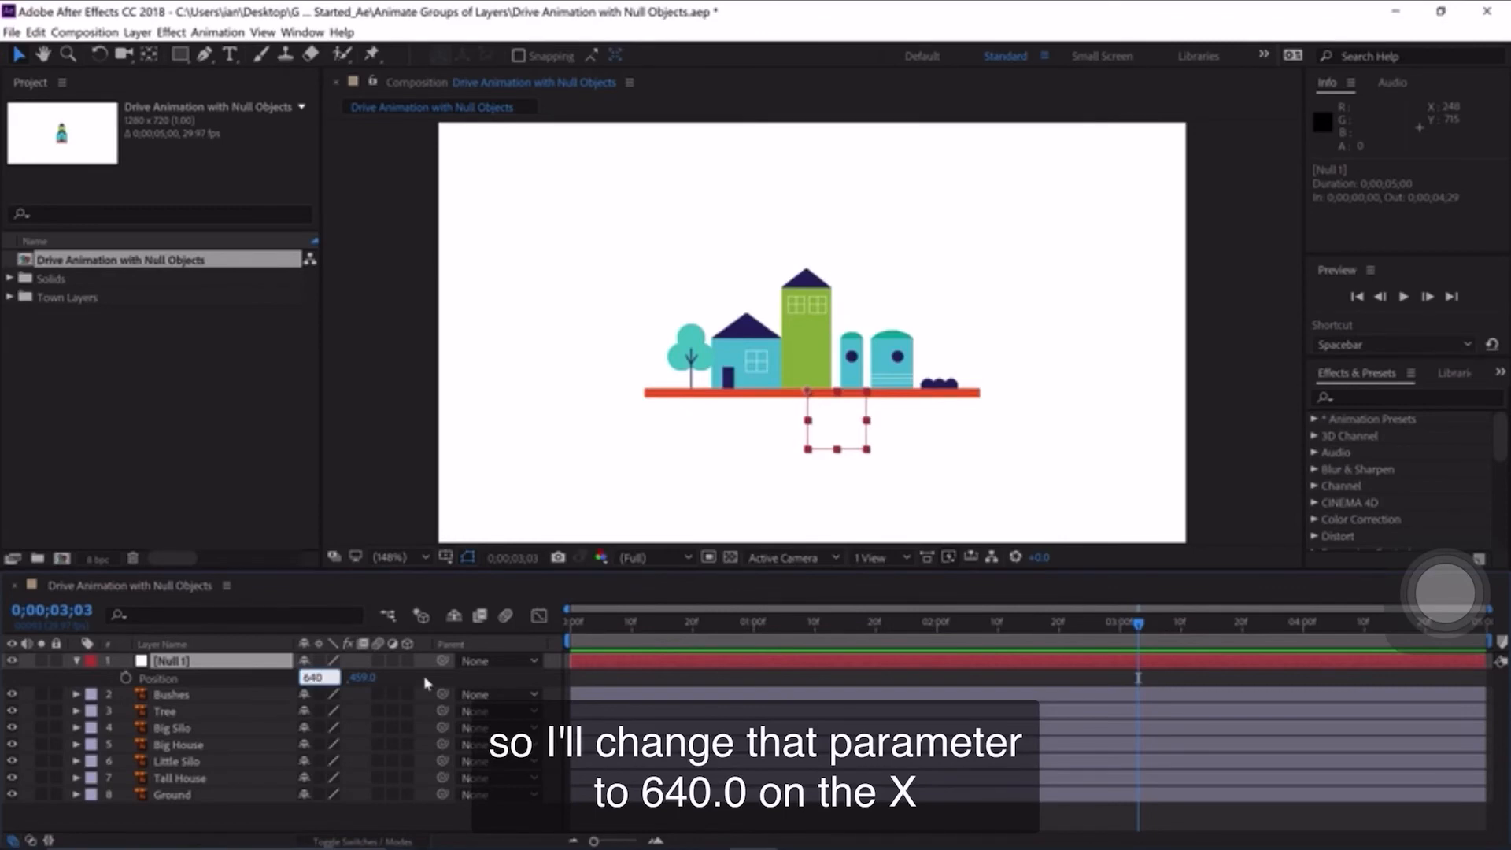
key(Return)
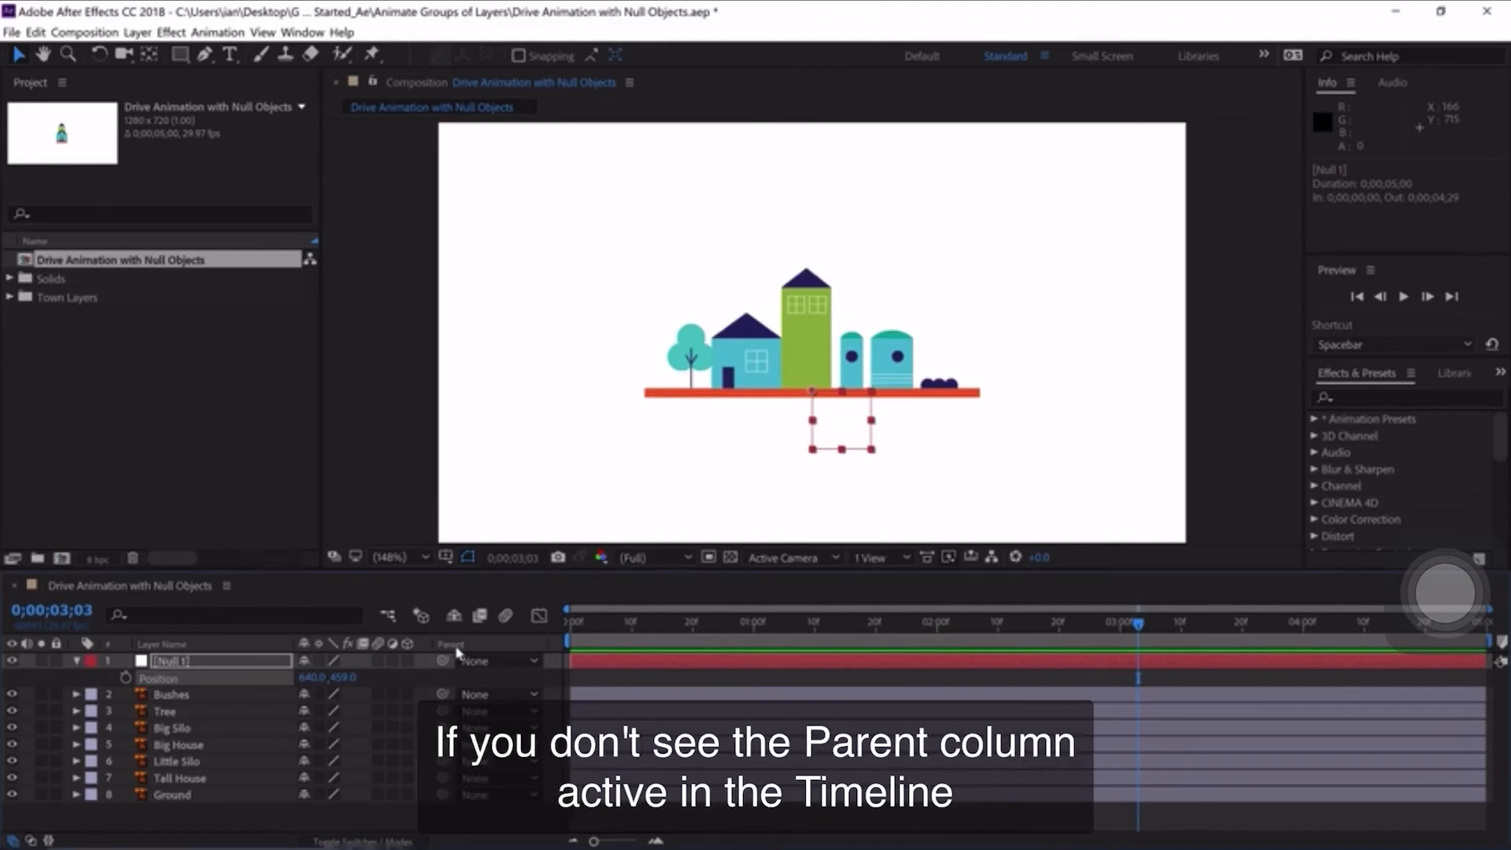
Check in the Timeline's column options that the Parent column is enabled.
right_click(192, 649)
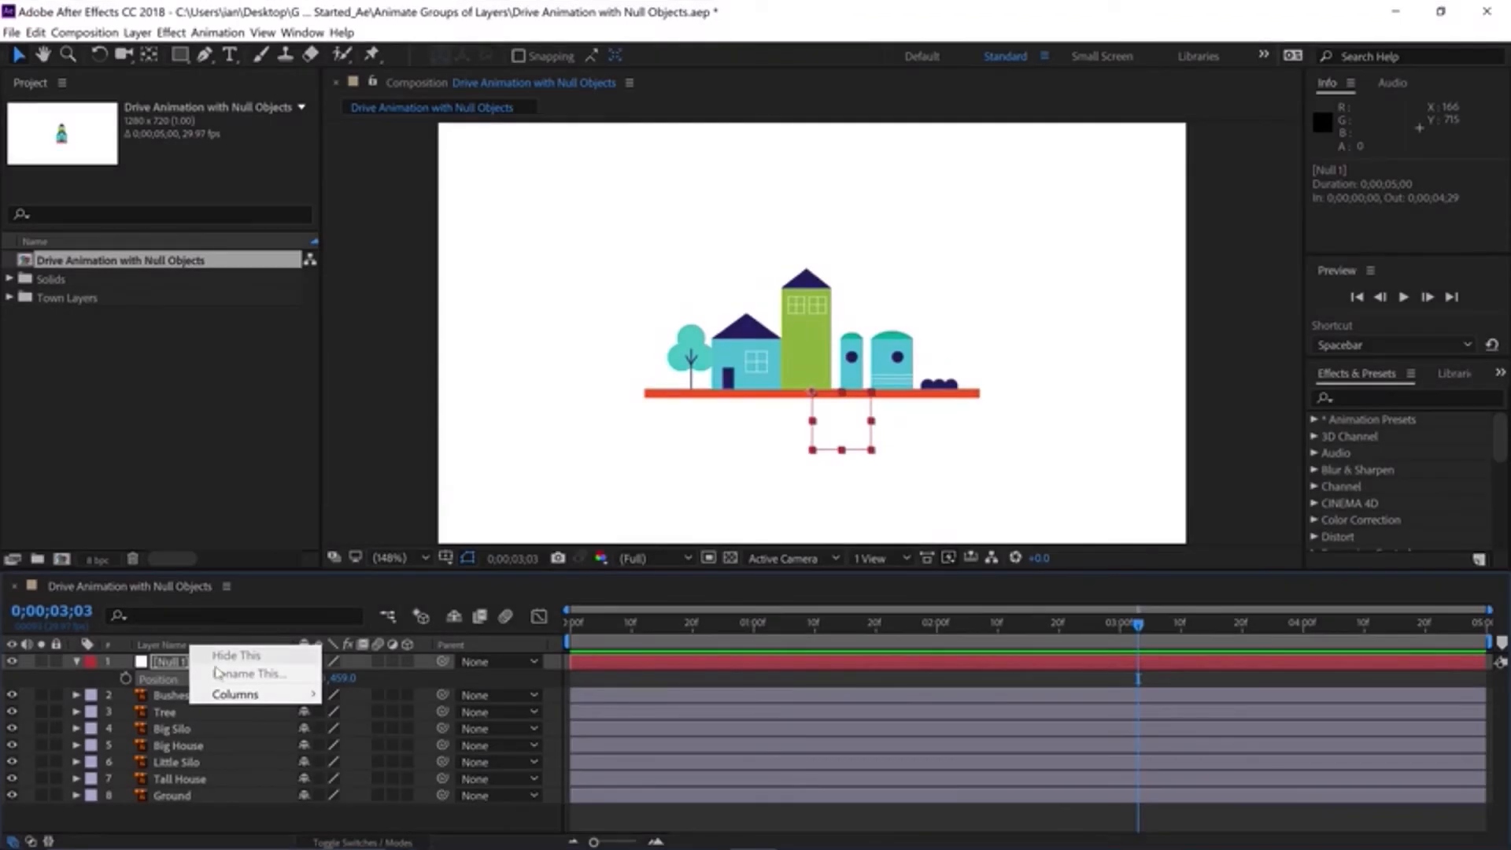
mouse_move(235, 694)
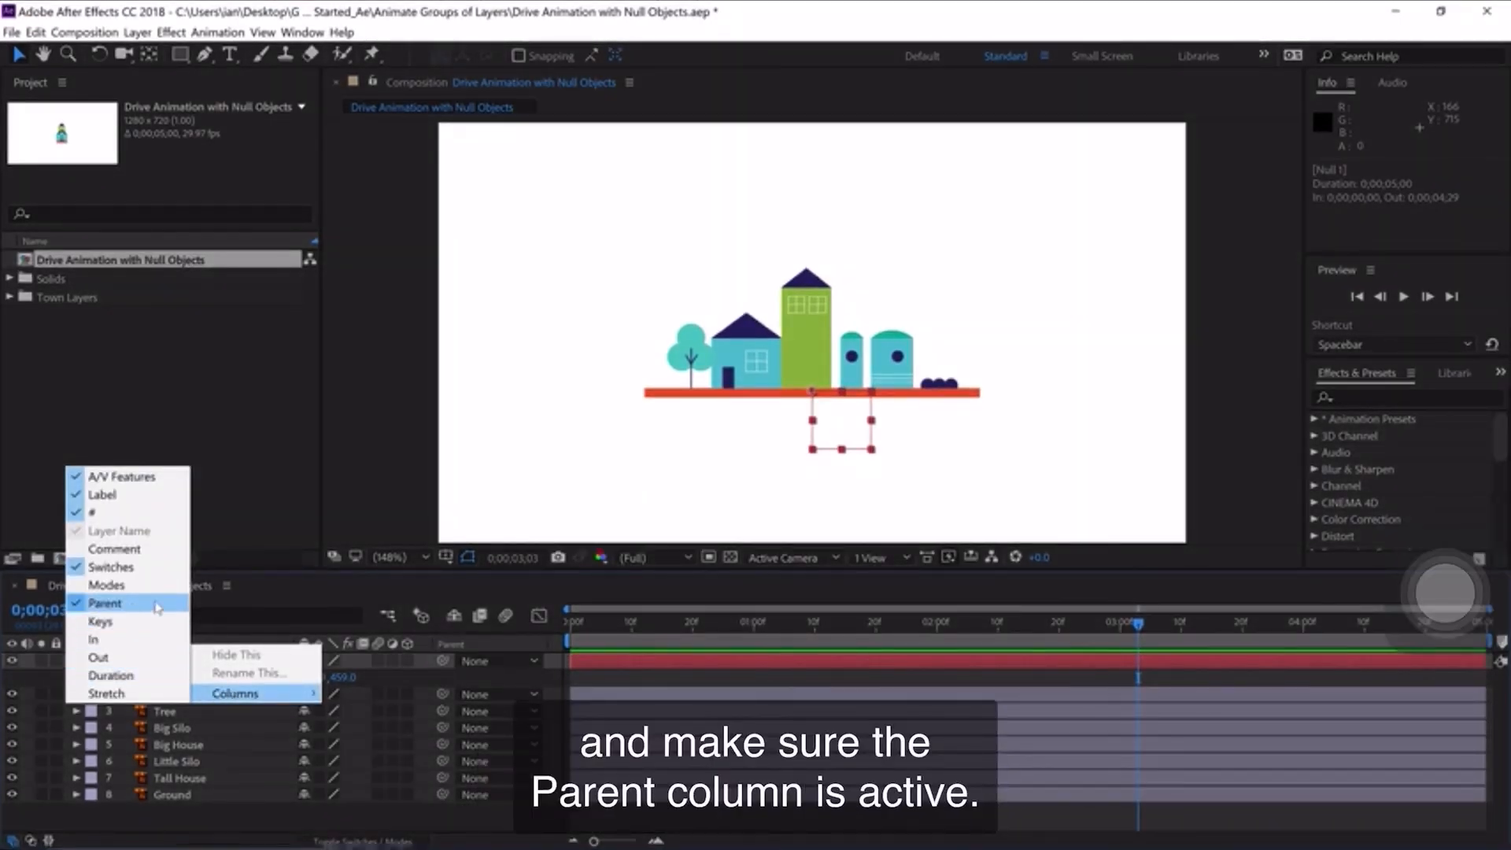
click(273, 604)
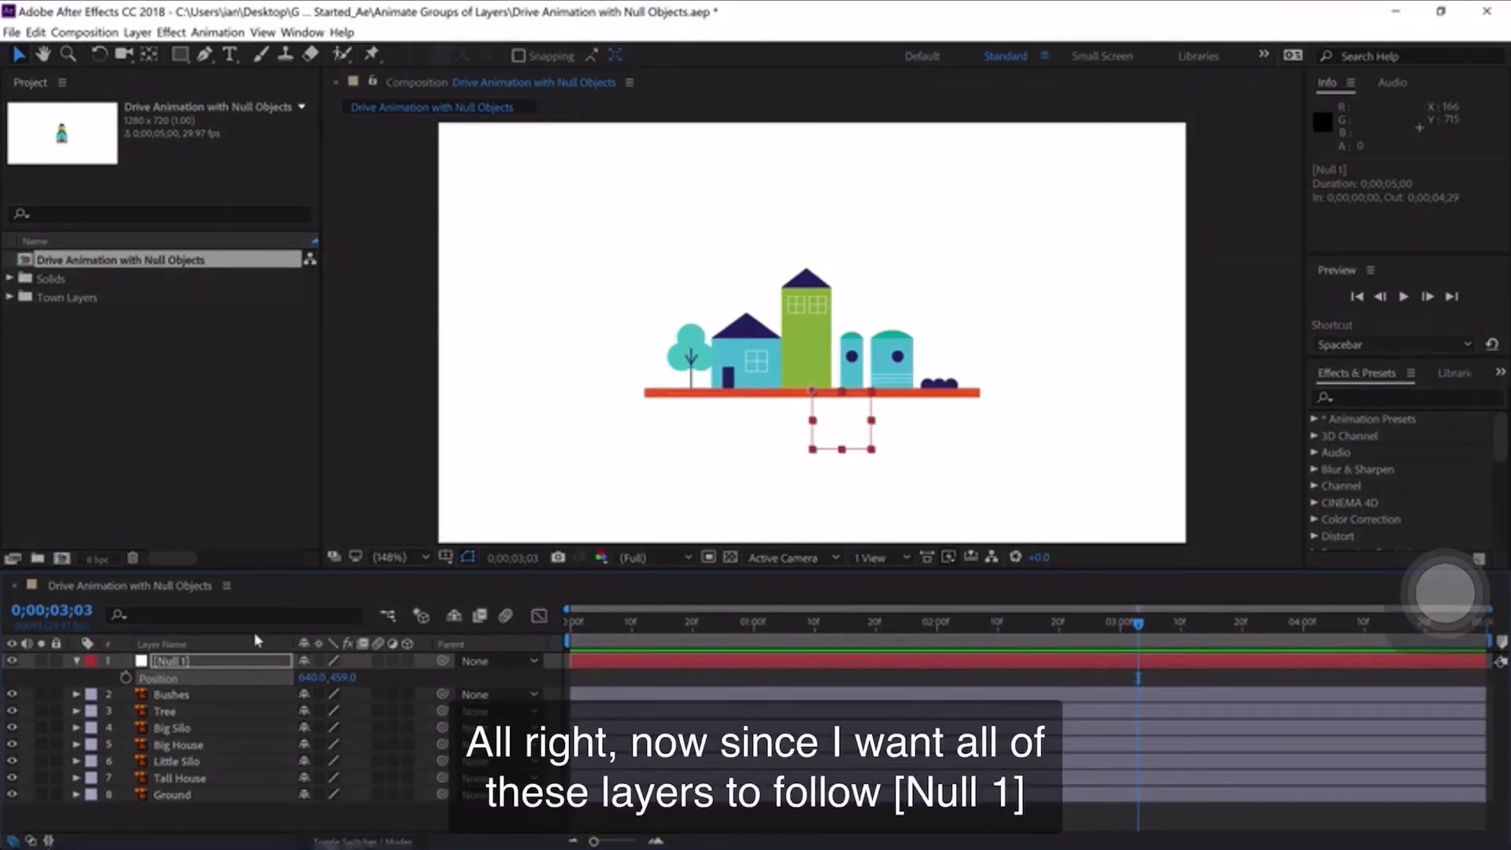
Select all lavender-labelled town layers as a label group and parent them to the Null 1 layer.
click(92, 695)
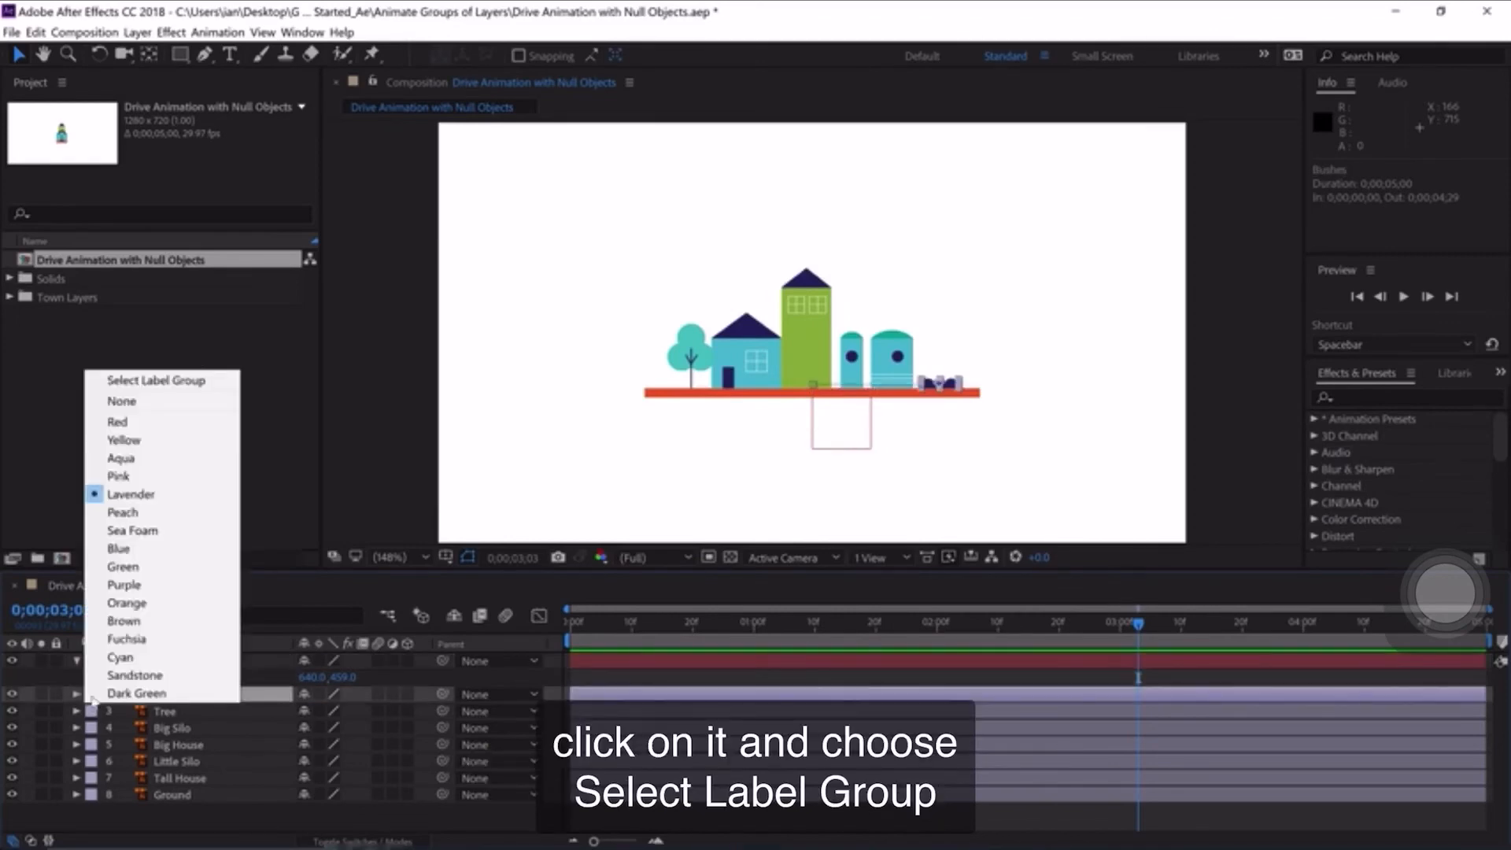
click(169, 381)
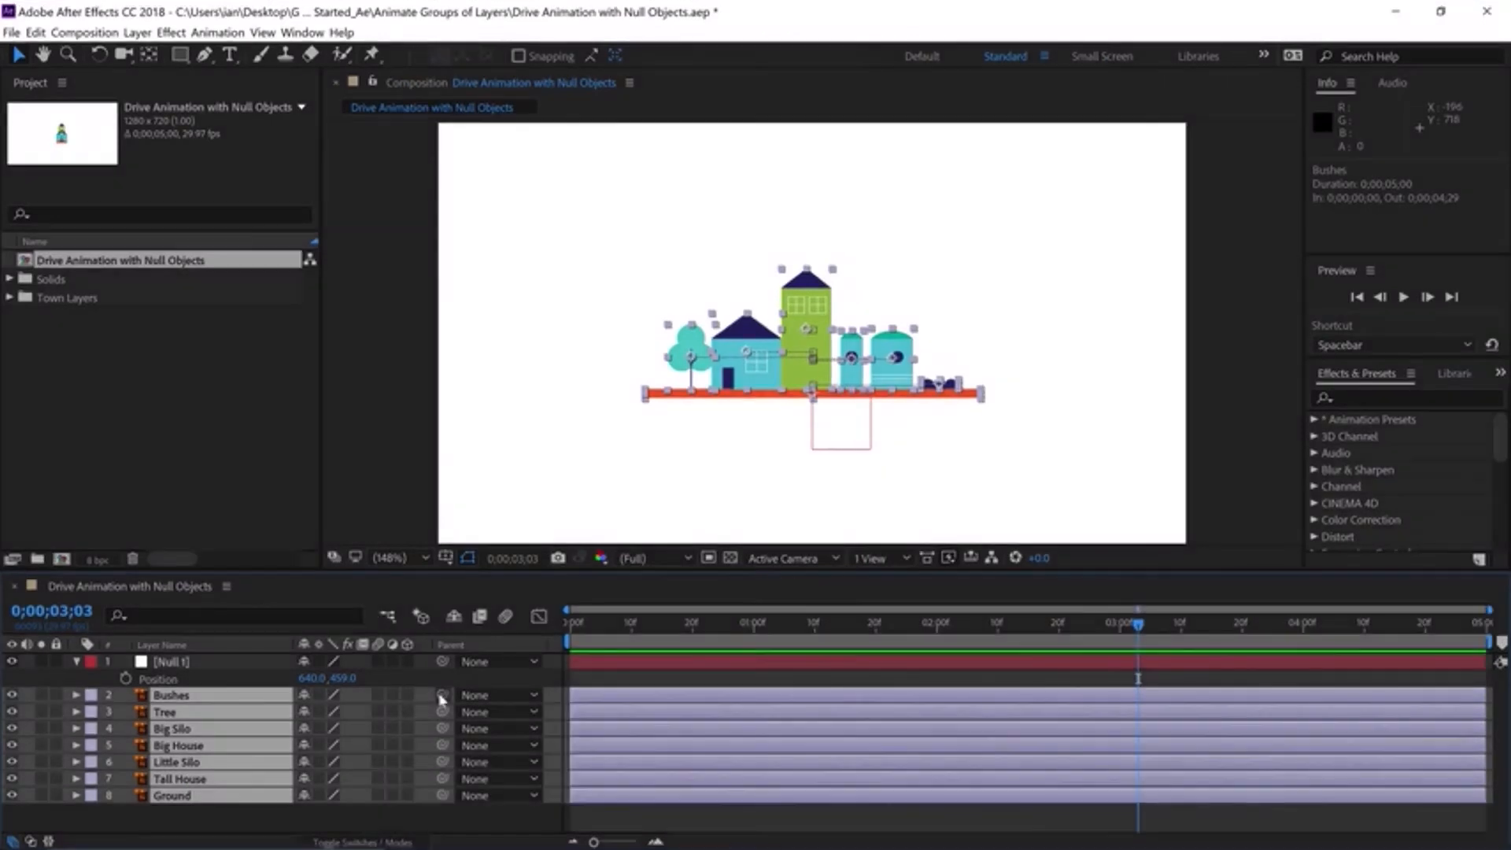
drag(442, 695, 178, 668)
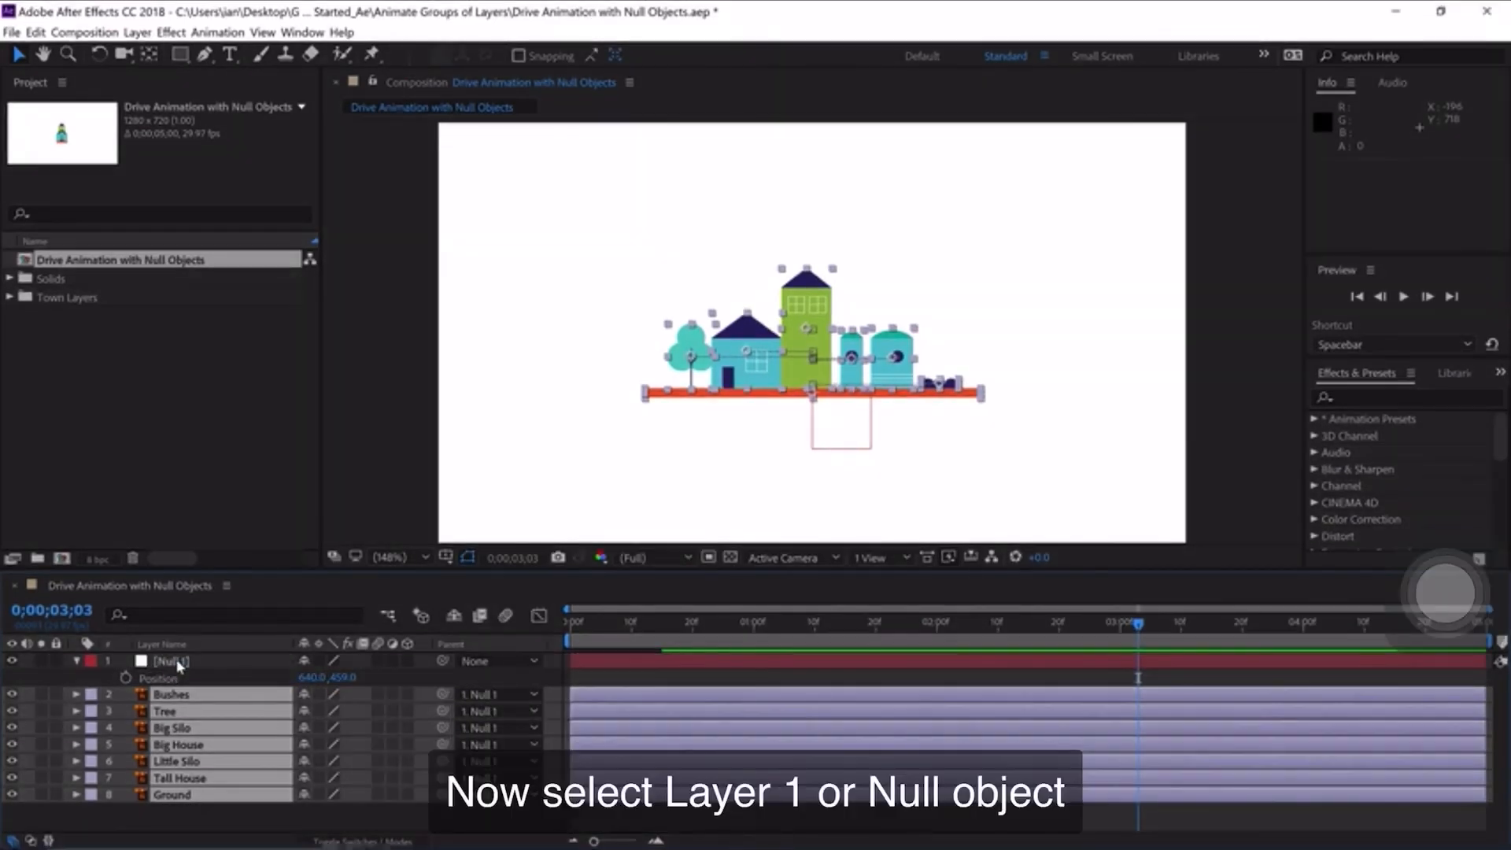
Reveal the null object's Scale property and try scaling the parented town up to 113%.
click(178, 663)
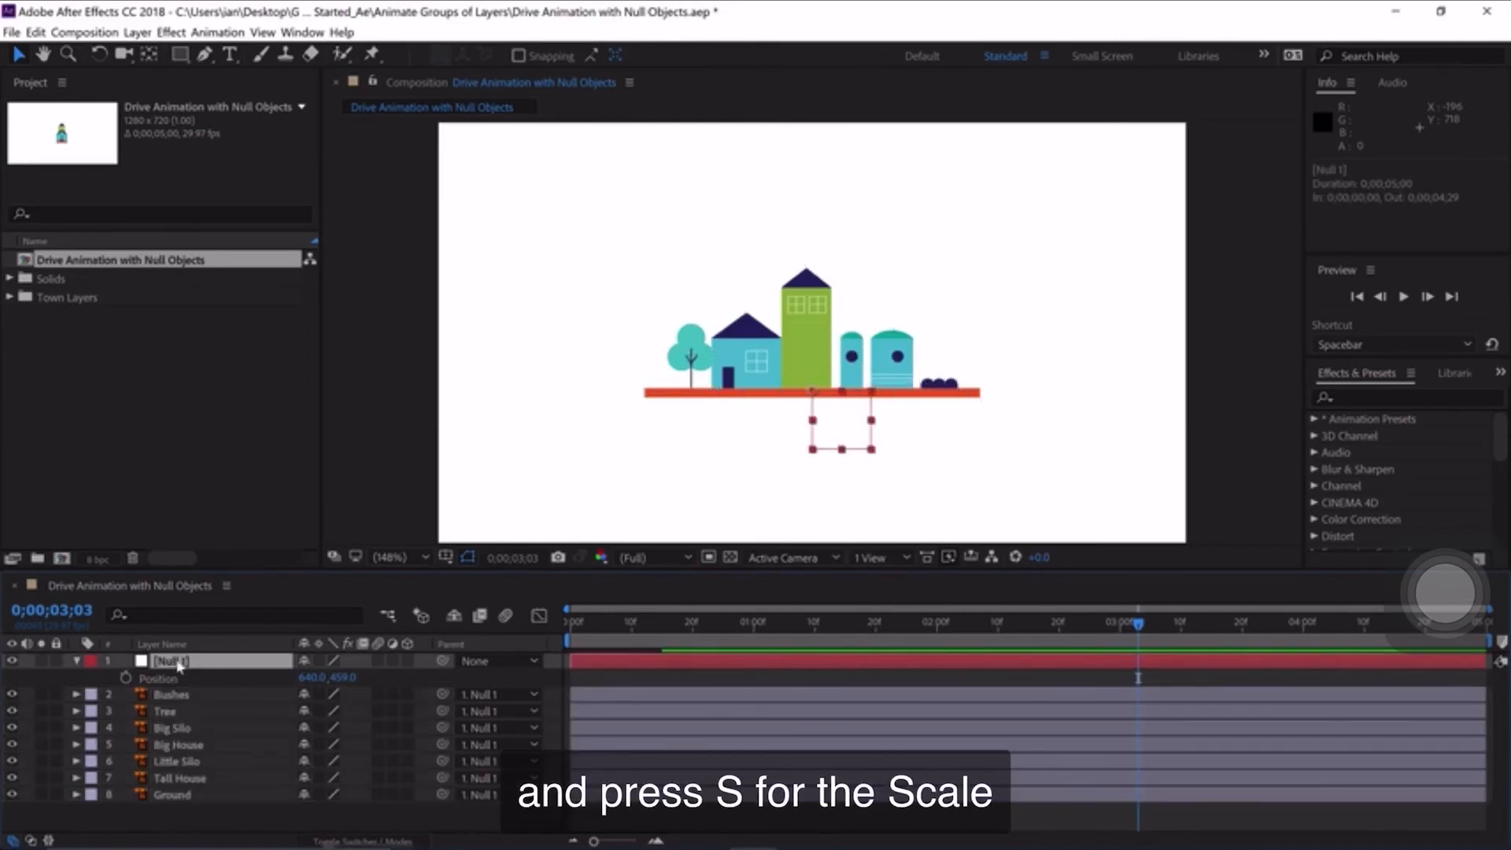
key(s)
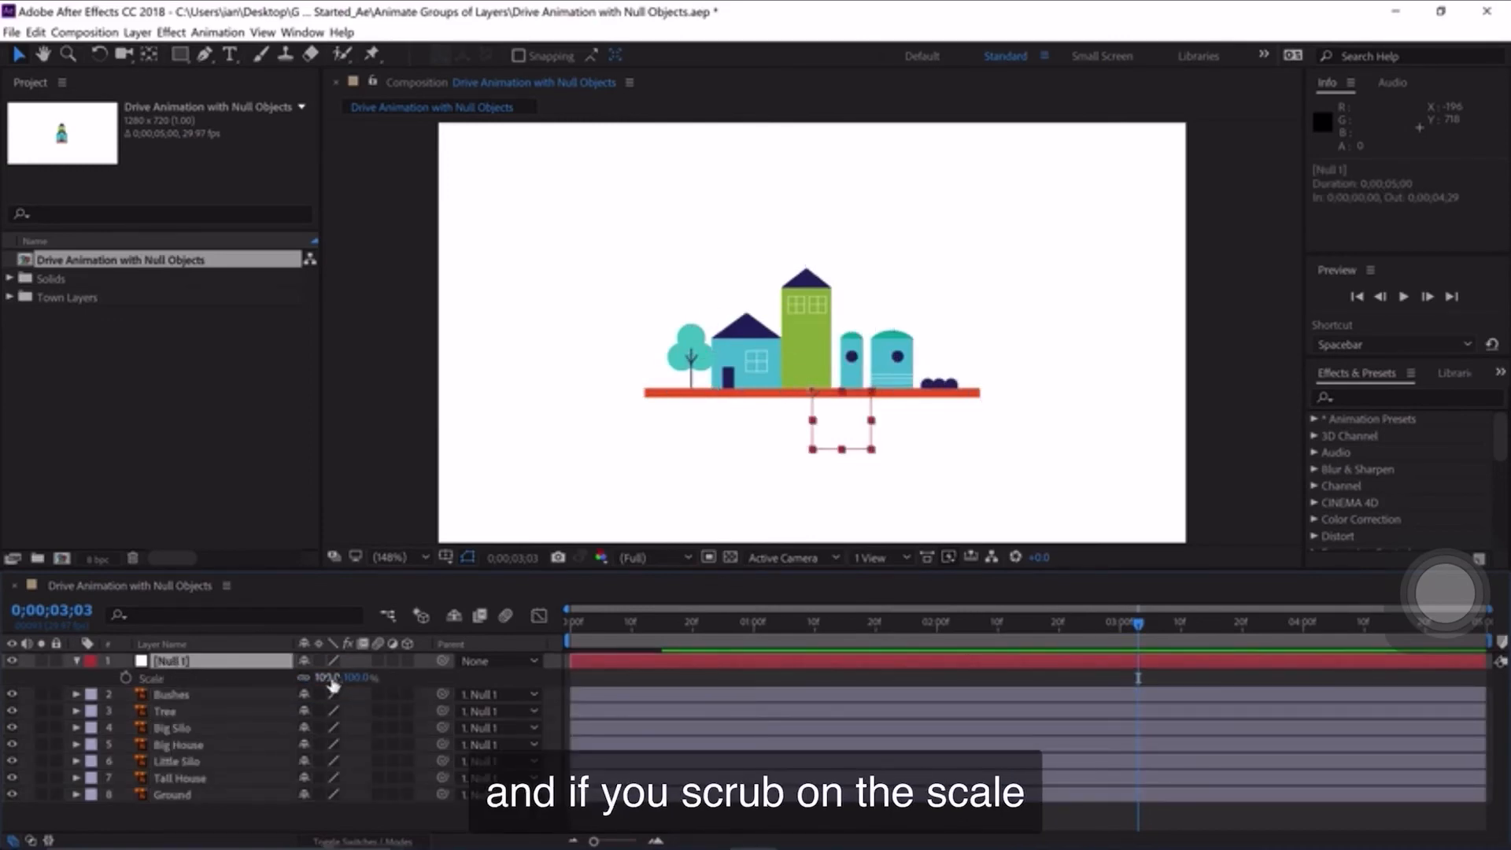
mouse_move(333, 683)
mouse_down()
mouse_move(275, 683)
mouse_move(350, 677)
mouse_up()
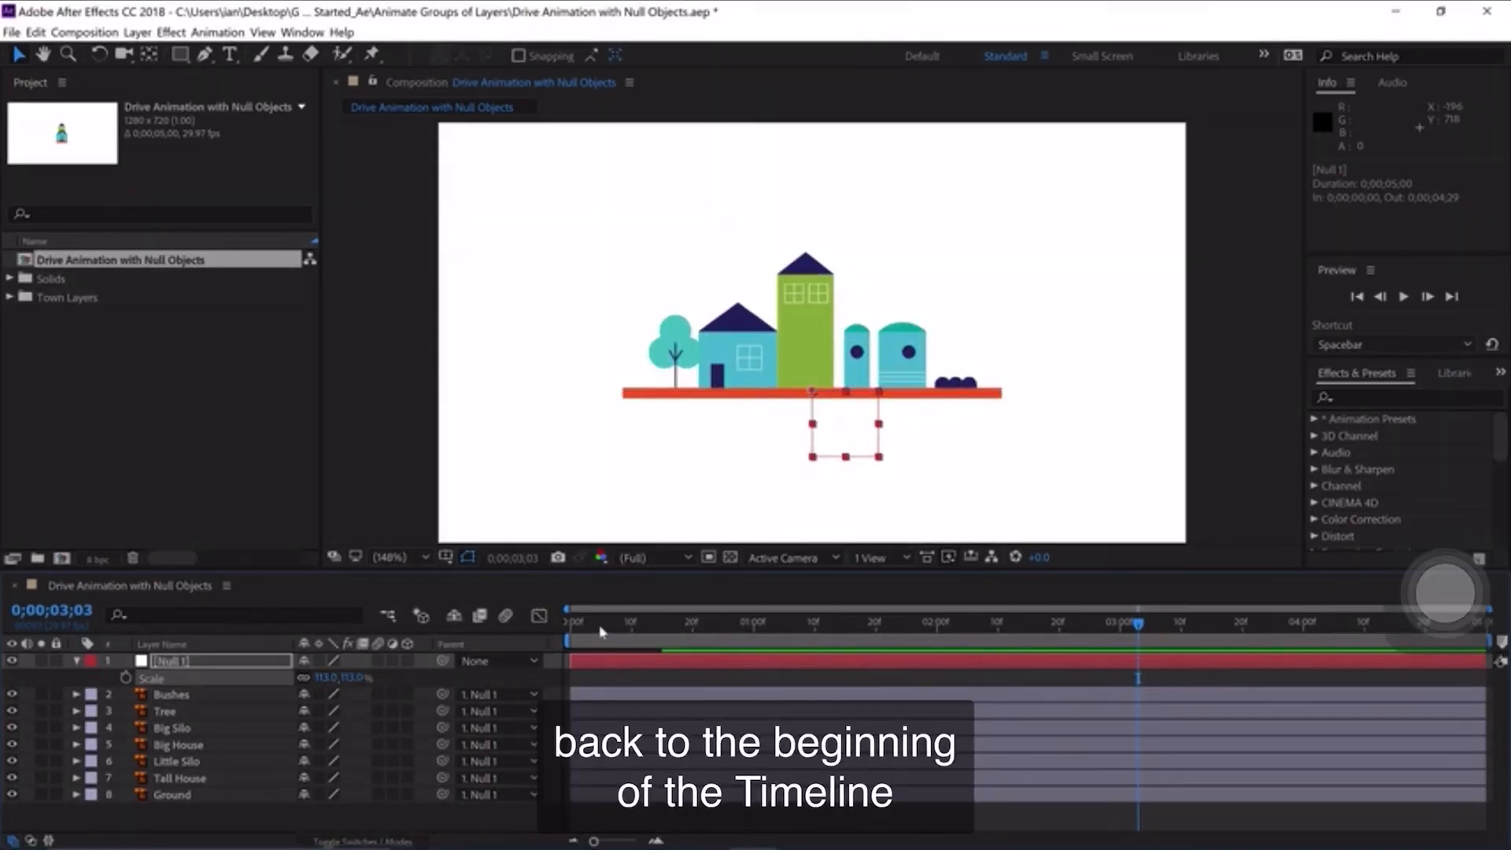
Set the null object's Scale to 0% at the beginning of the timeline.
drag(599, 632, 560, 627)
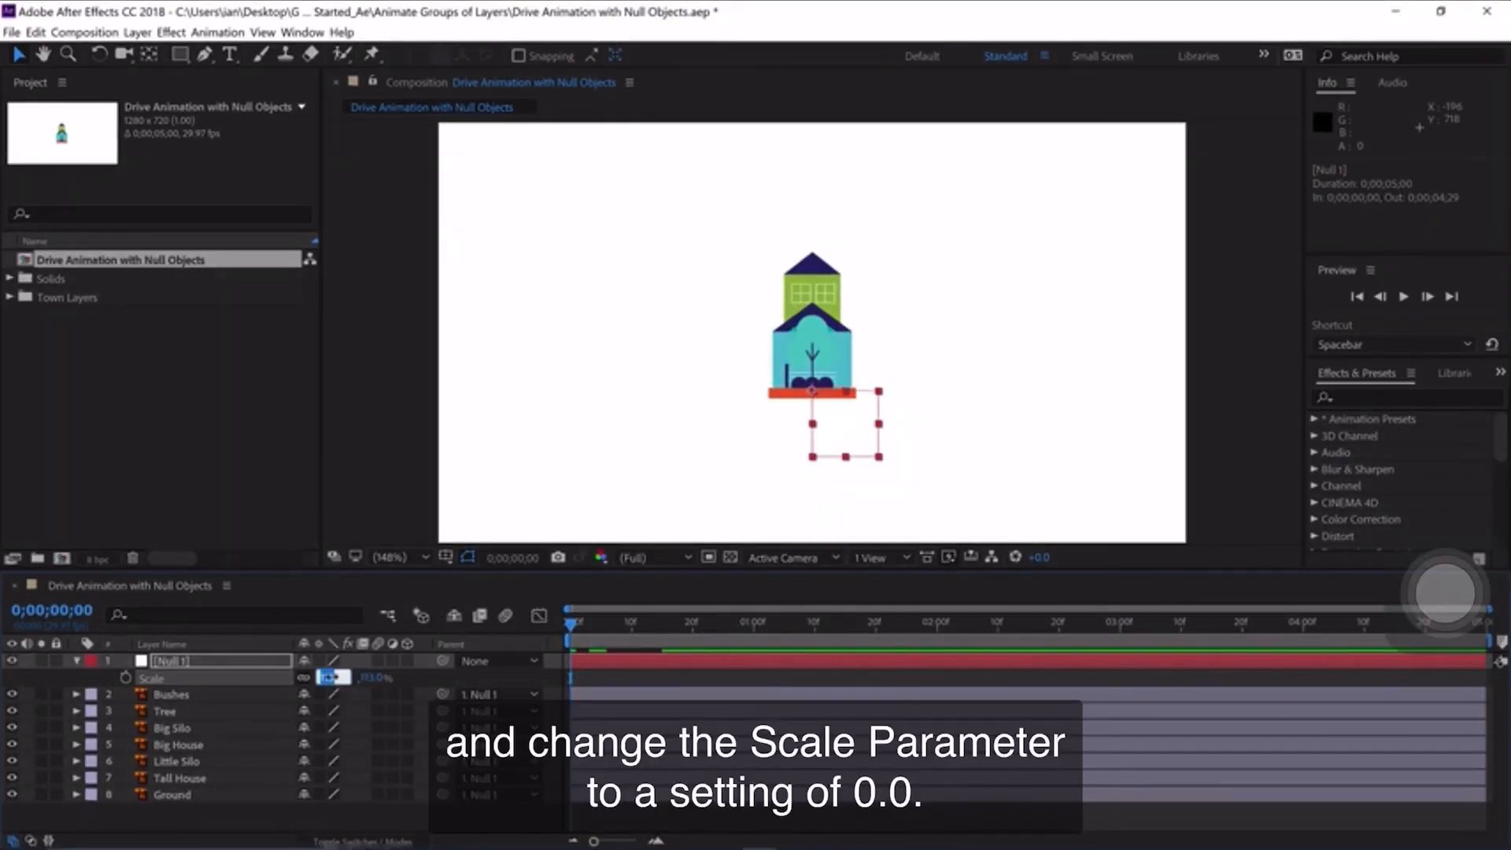
text(0)
key(Return)
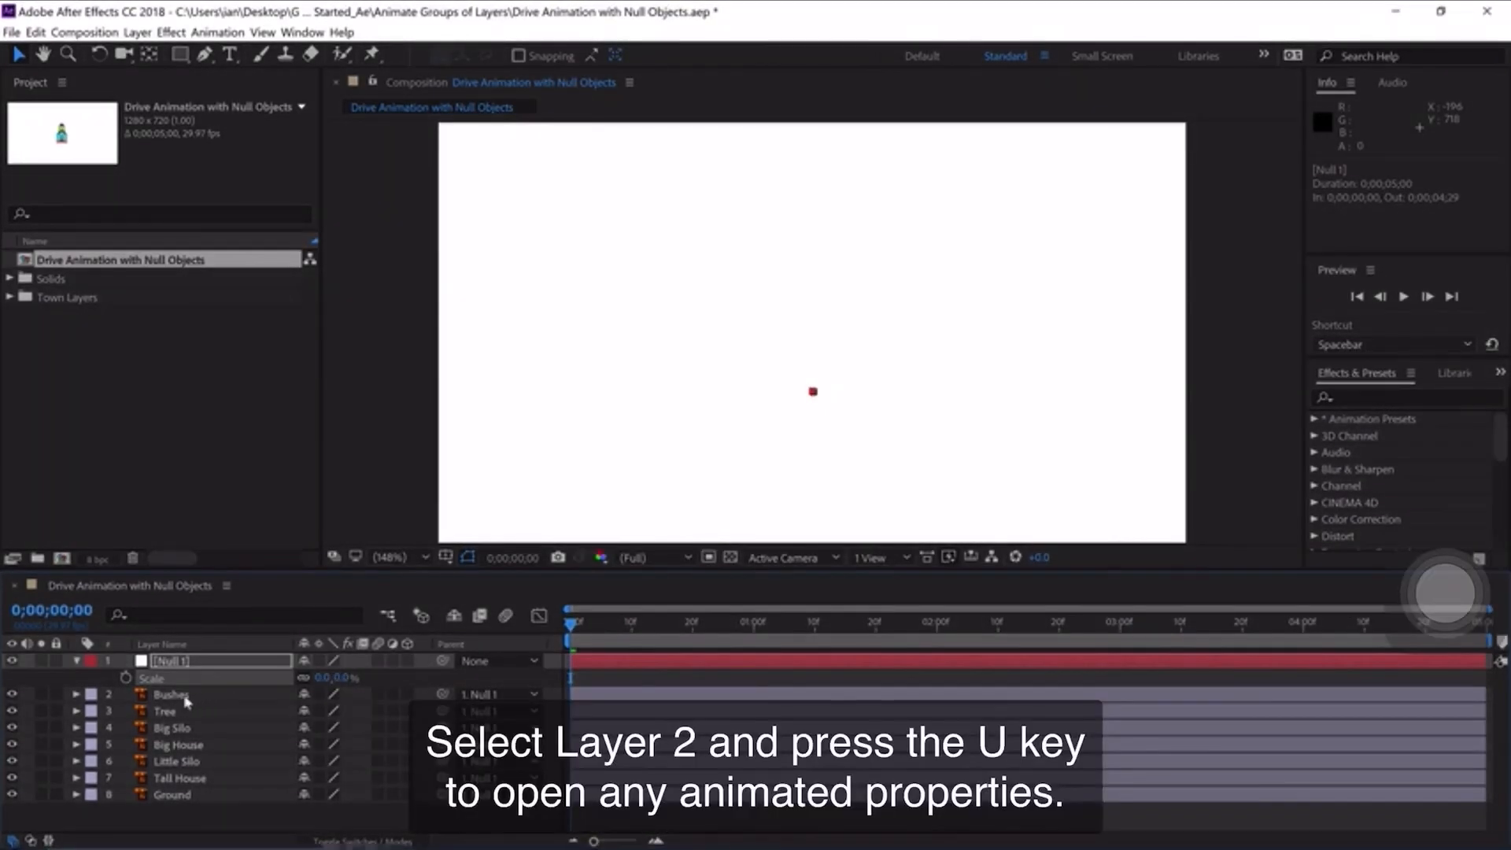
Reveal the Bushes layer's animated properties and start keyframing the null object's Scale at 0;00;00;00.
click(186, 701)
key(u)
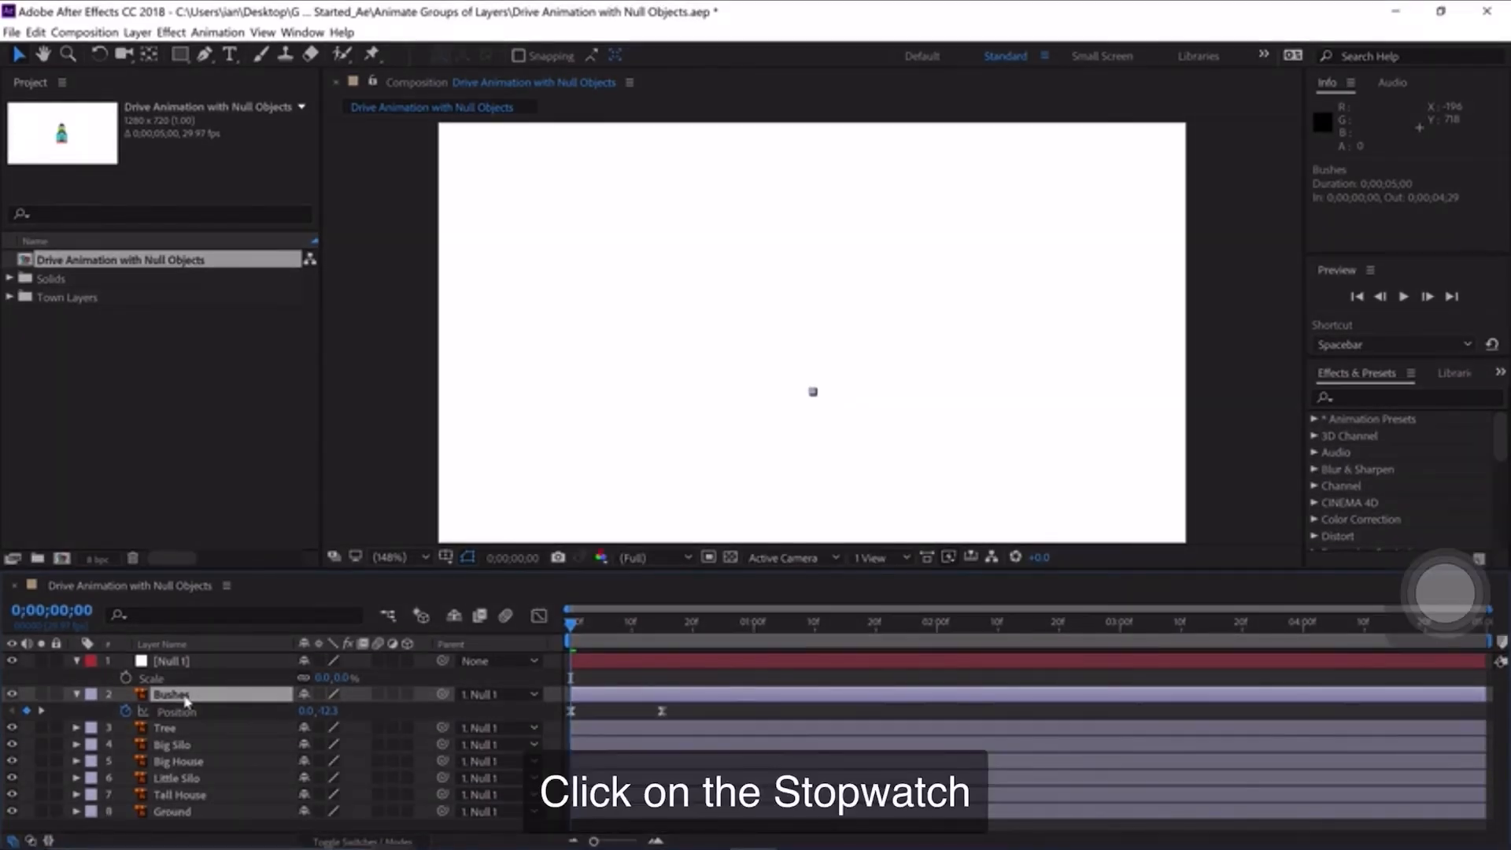
click(126, 679)
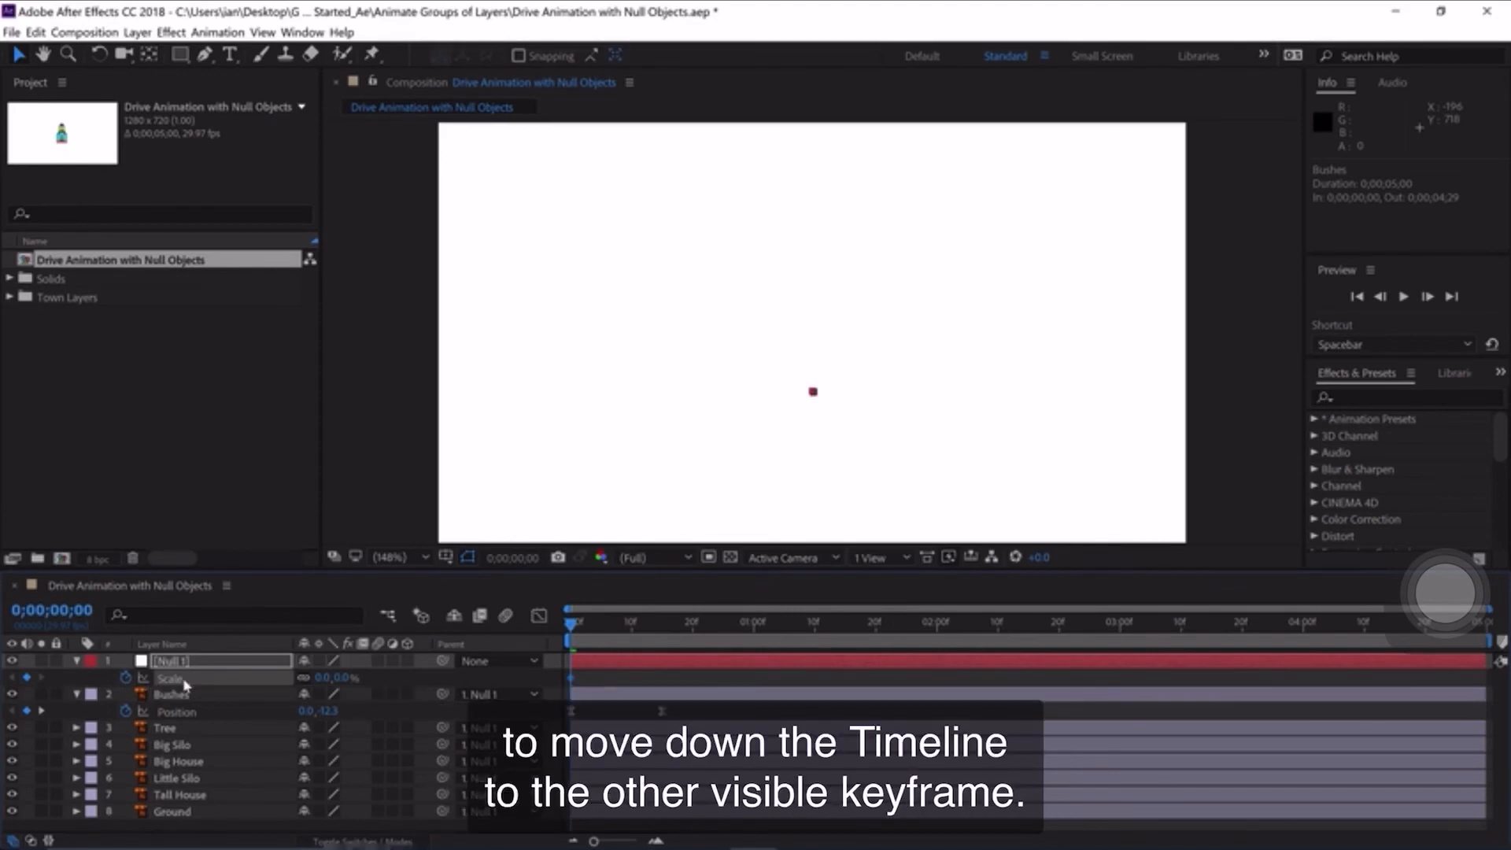
Add a 135% Scale keyframe to the null object at 0;00;00;15, in line with the Bushes layer's second Position keyframe.
key(k)
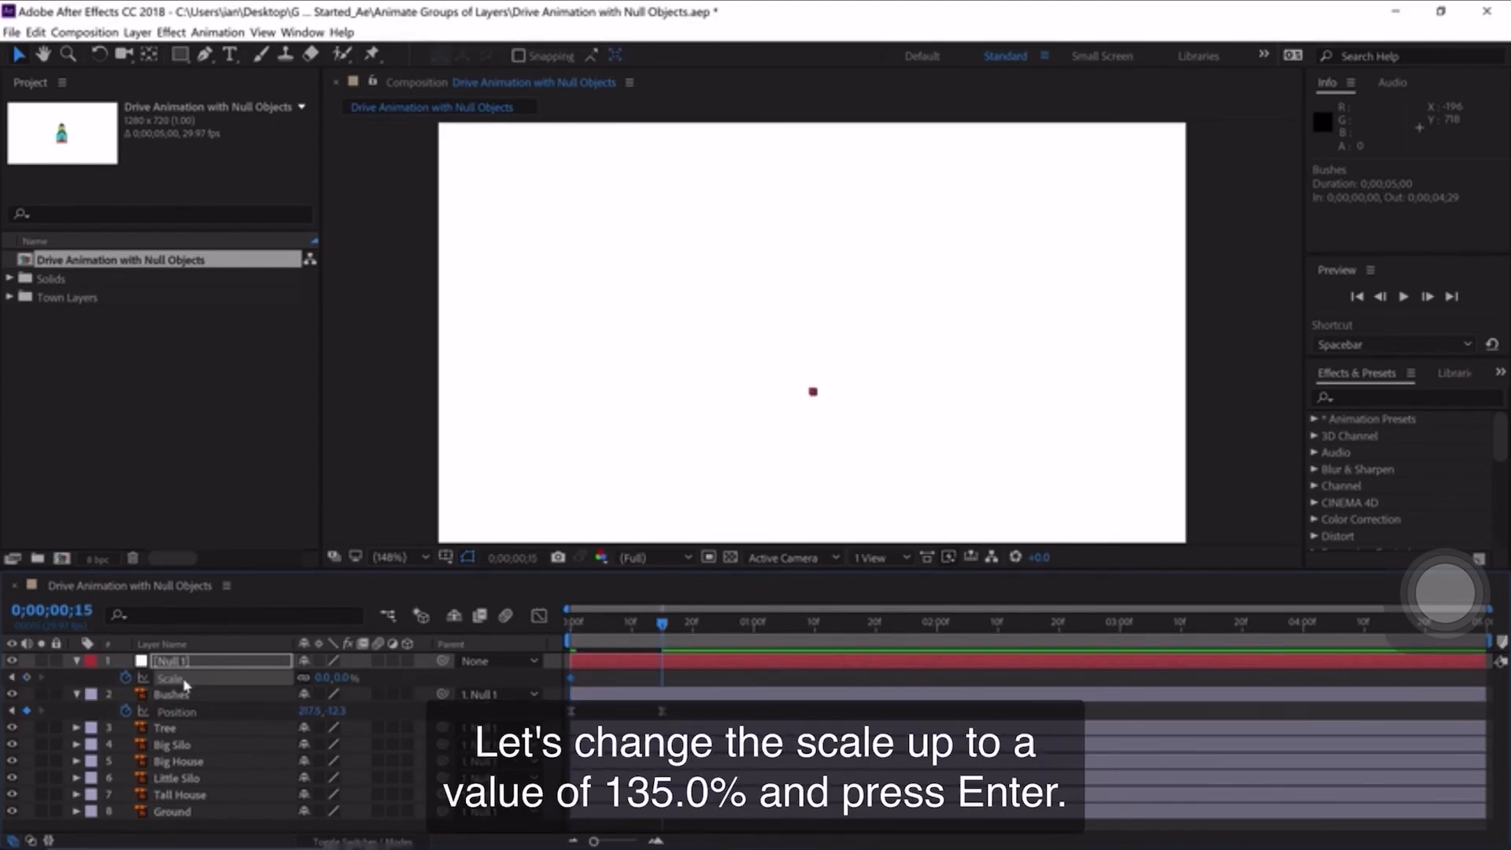
click(324, 678)
text(135)
key(Return)
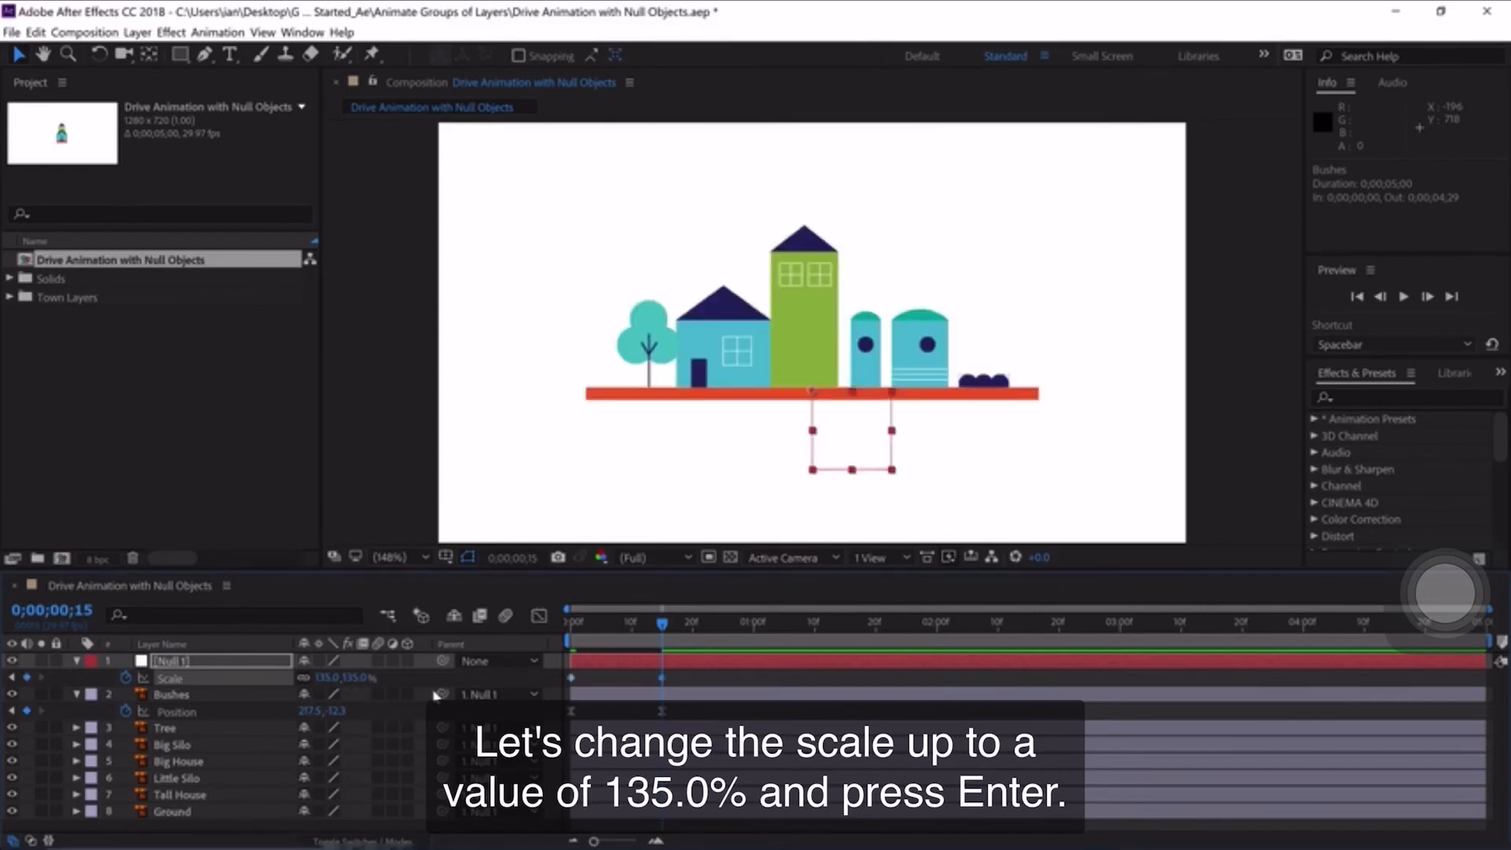
mouse_move(662, 623)
mouse_down()
mouse_move(573, 625)
mouse_move(666, 627)
mouse_up()
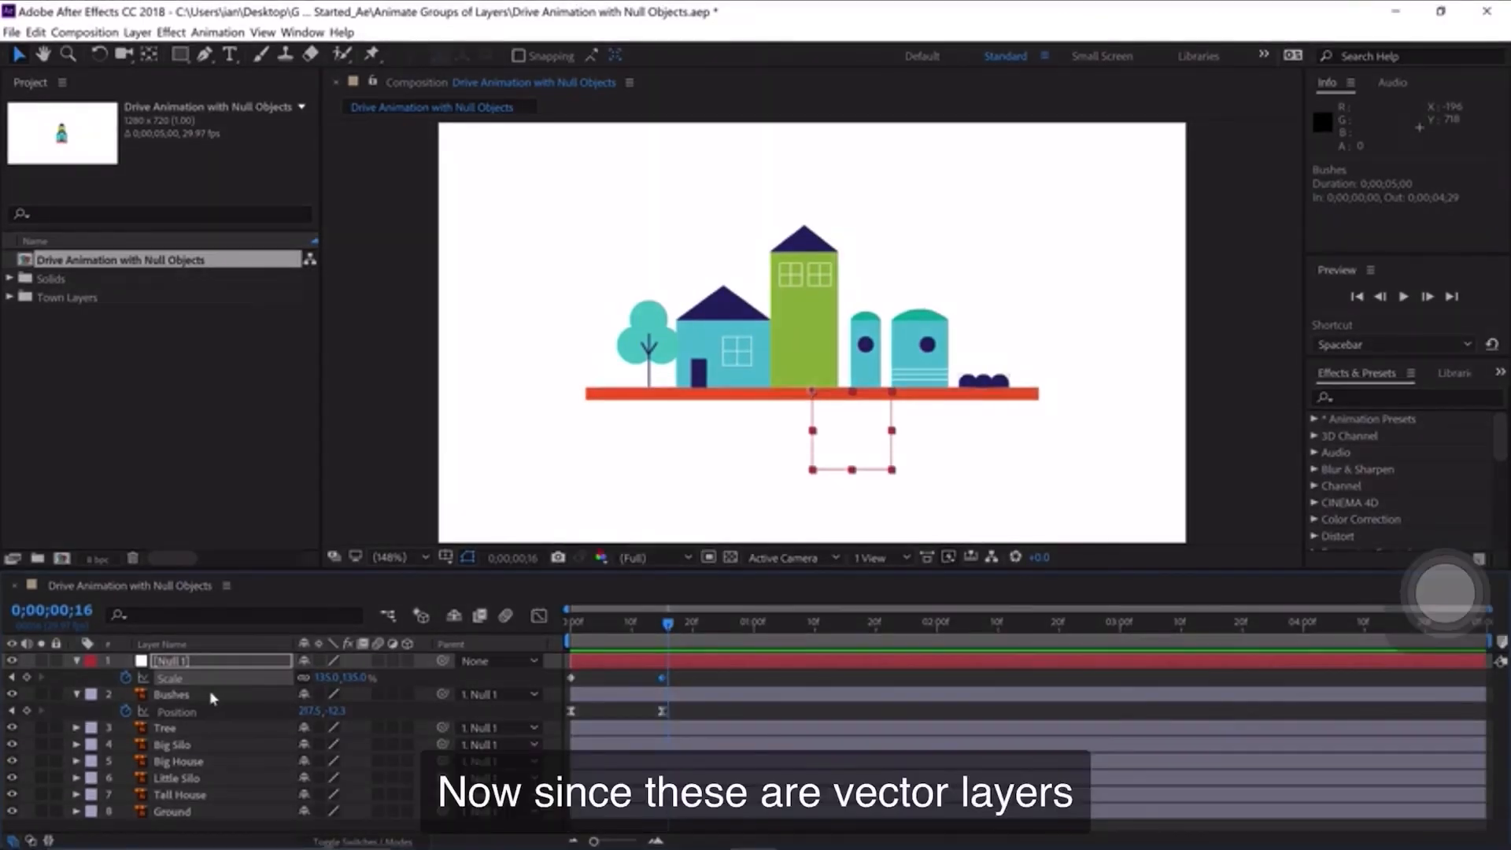
Select the lavender label group of town layers and enable Continuously Rasterize for all of them.
click(92, 696)
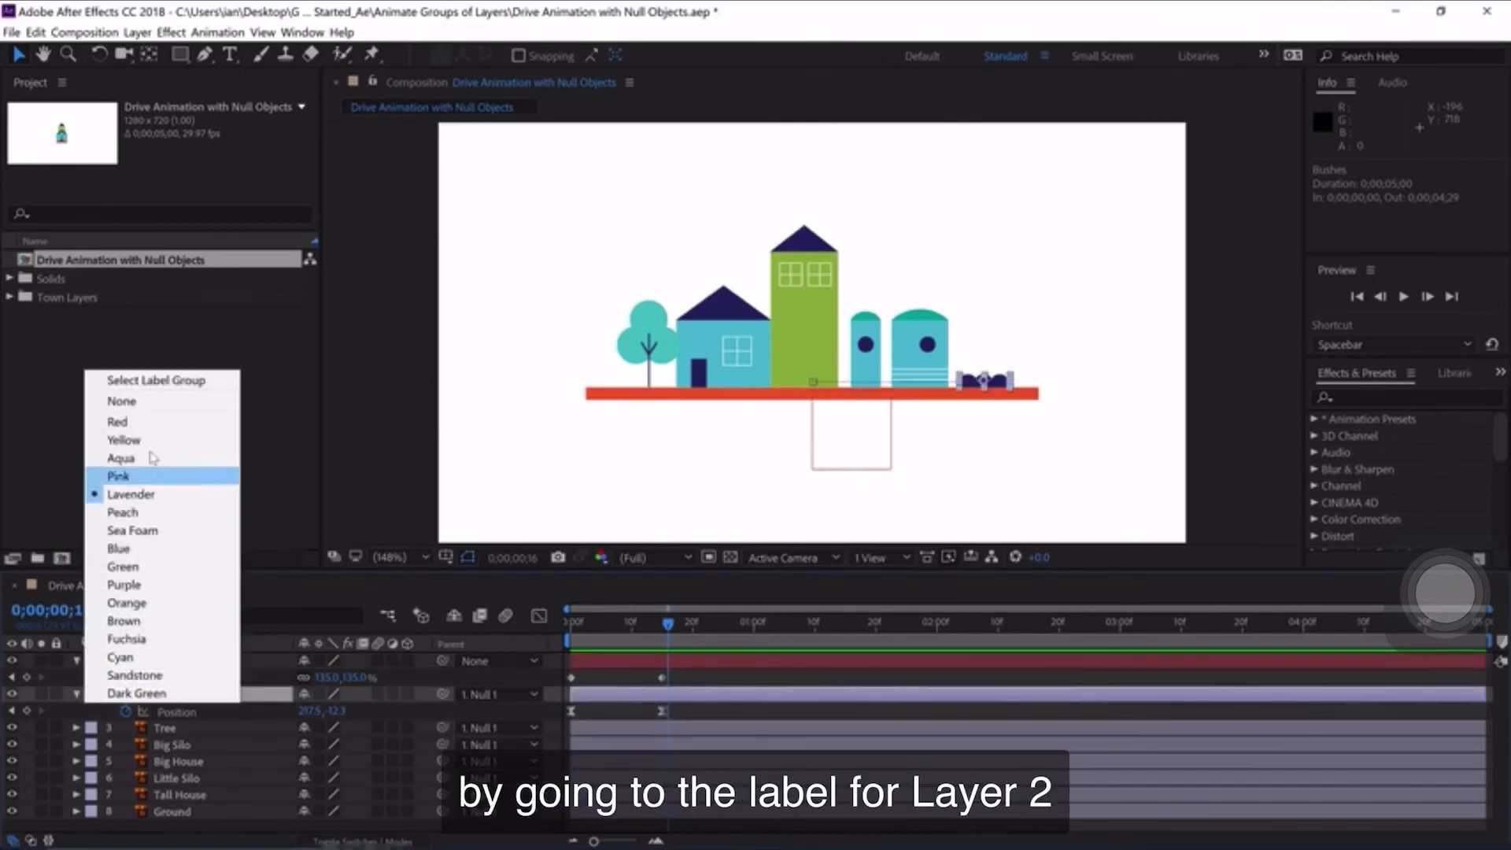
click(152, 384)
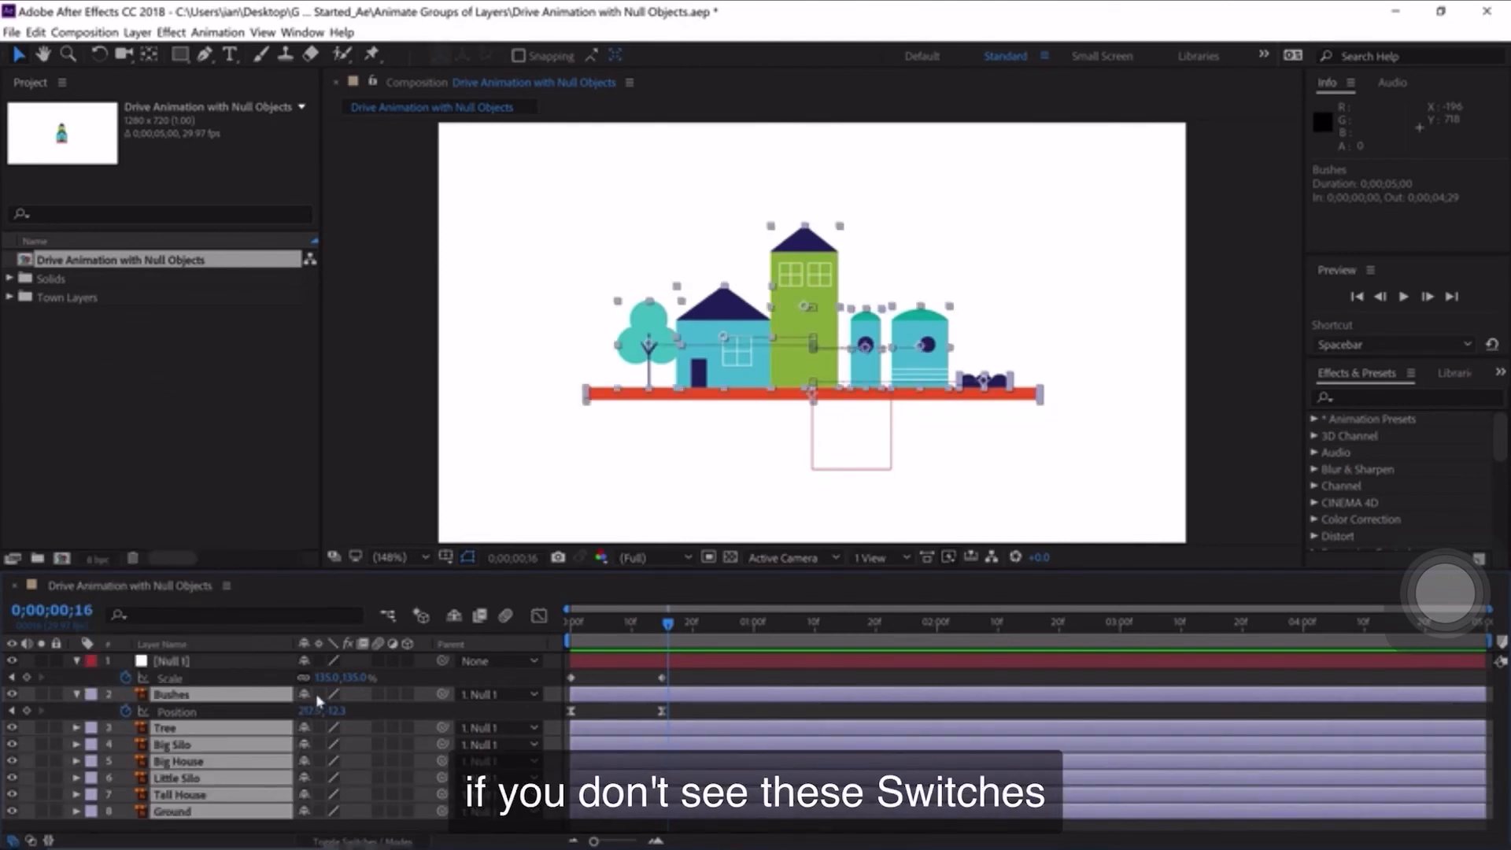
click(337, 842)
click(339, 842)
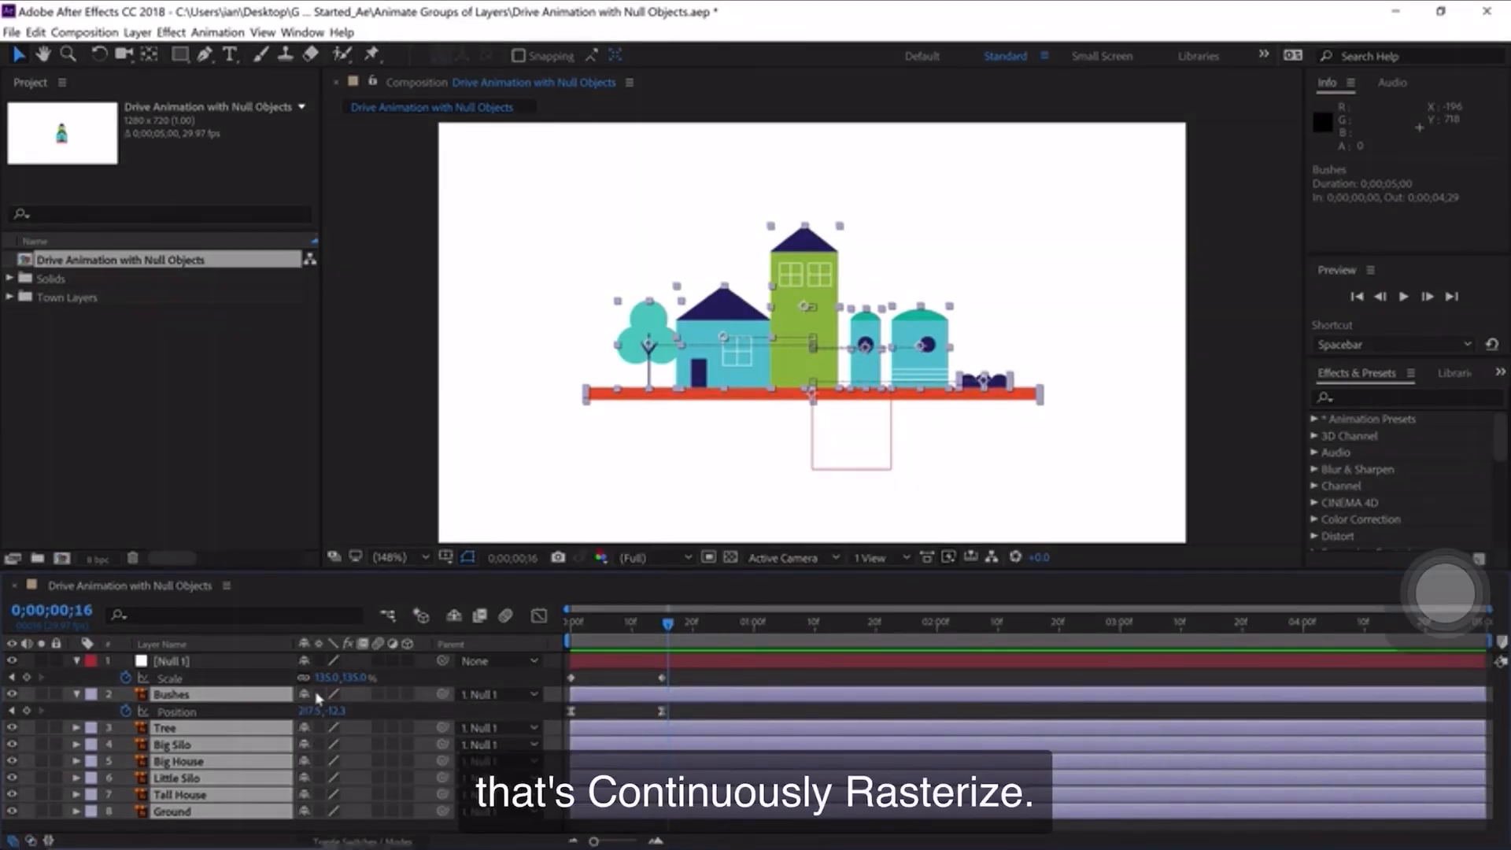
click(319, 694)
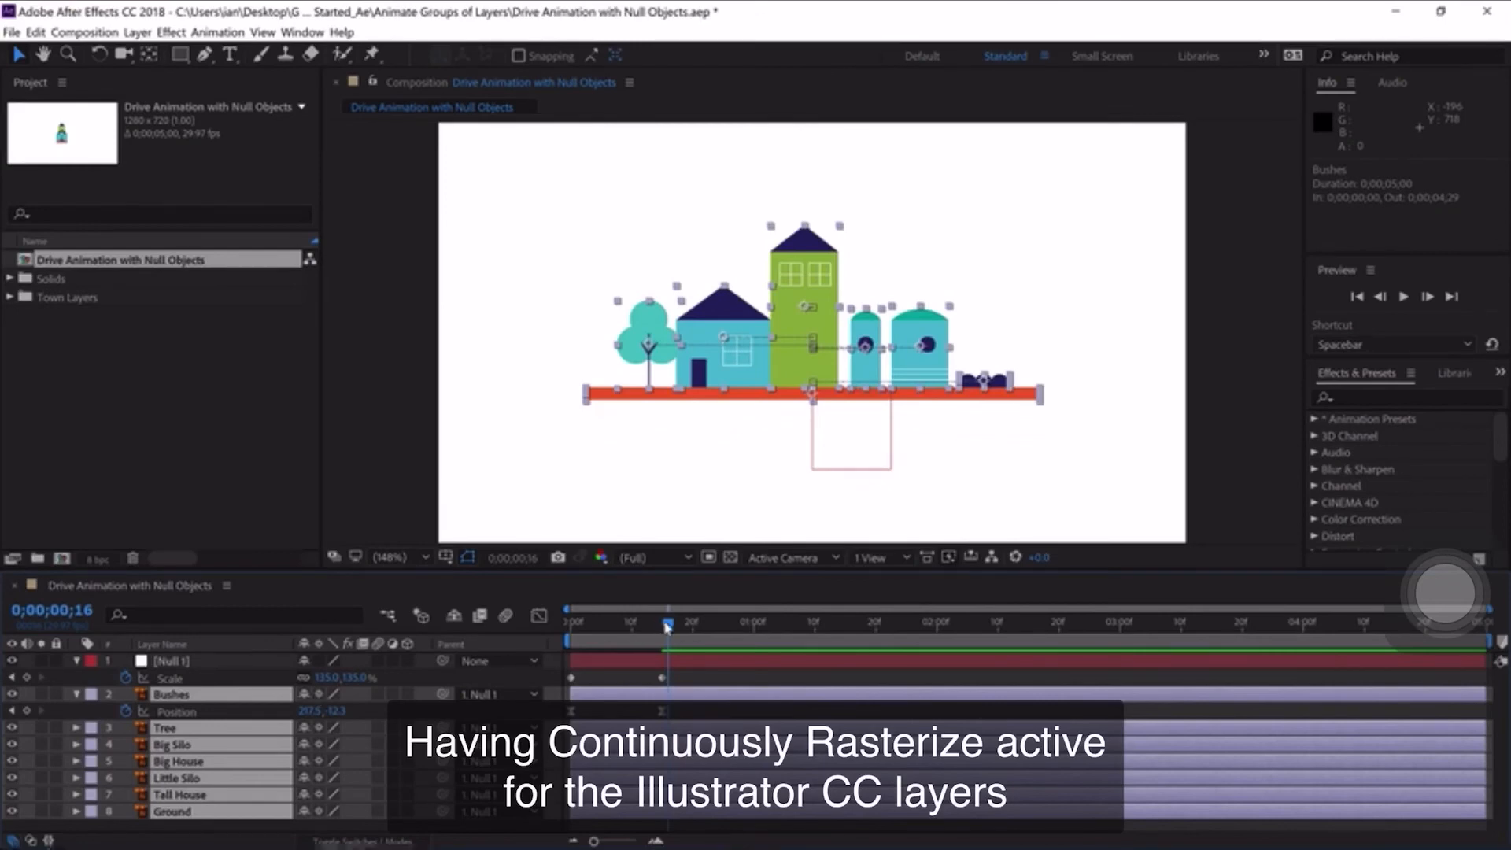
Deselect the layers and preview the town's scale-up animation from the beginning of the timeline.
drag(666, 626, 570, 623)
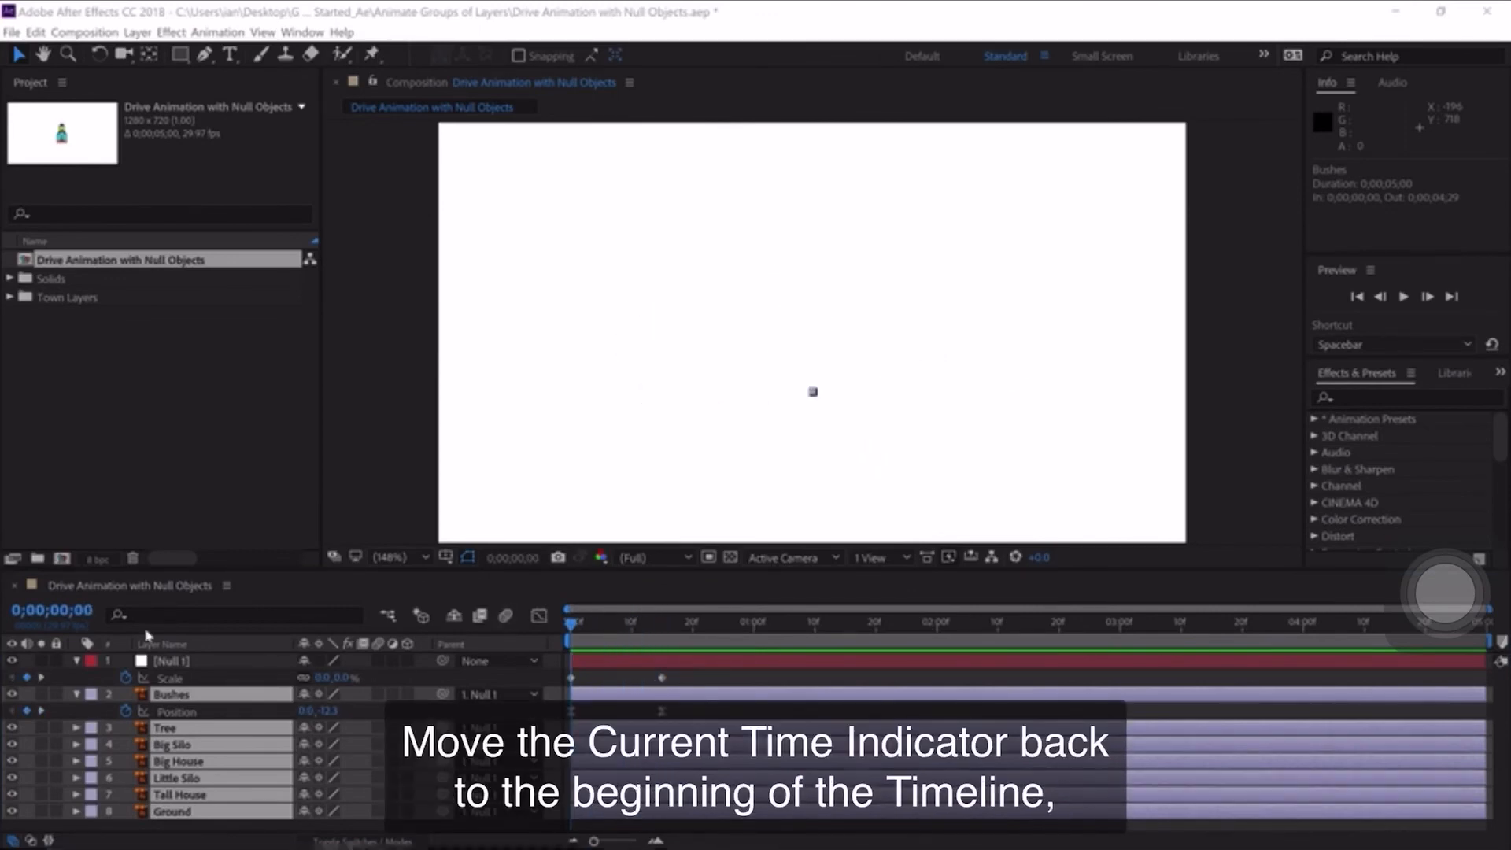
click(95, 680)
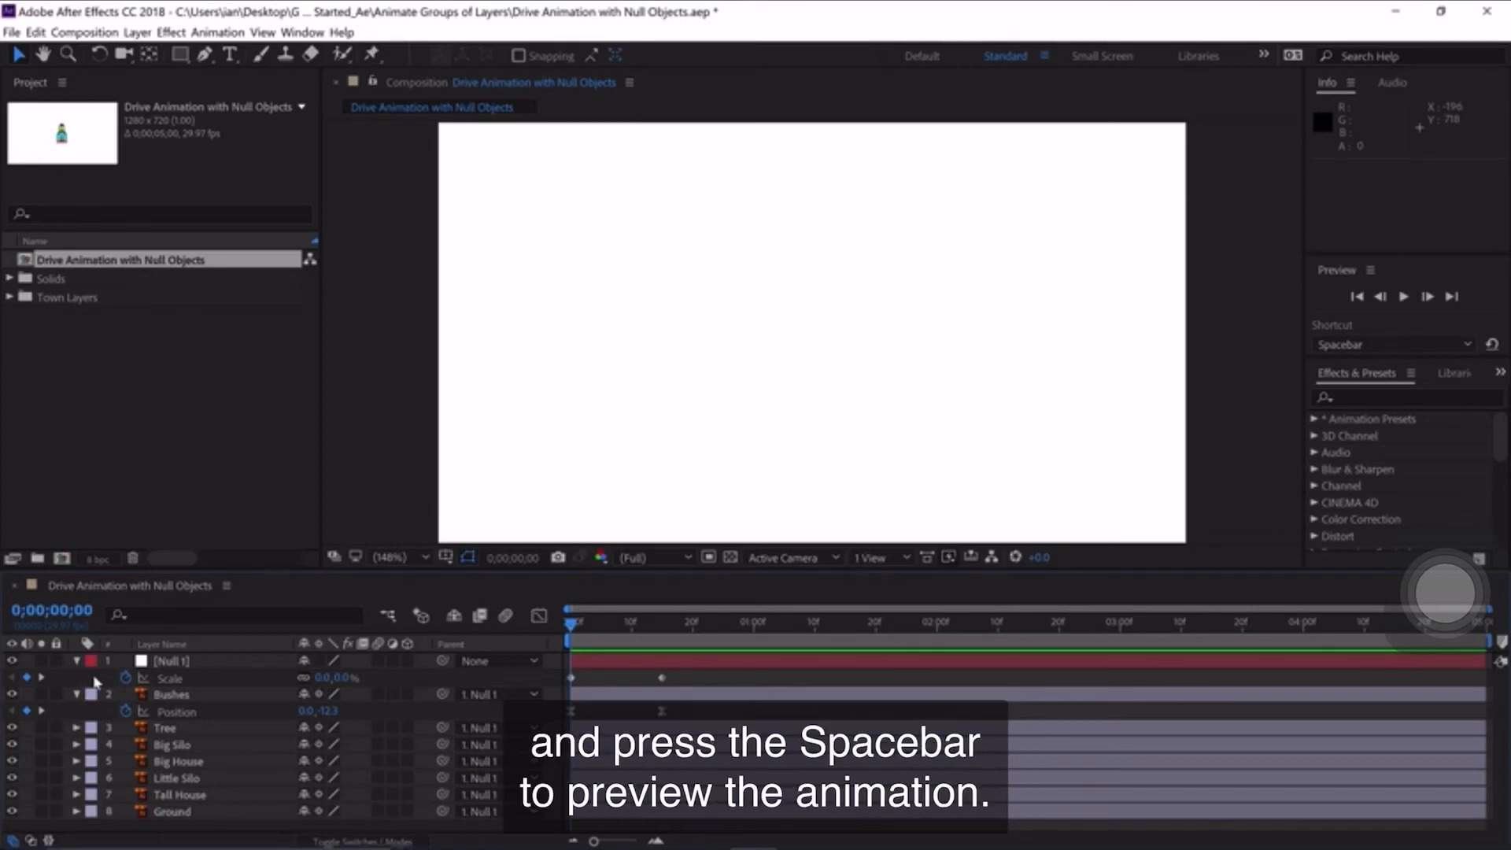
key(space)
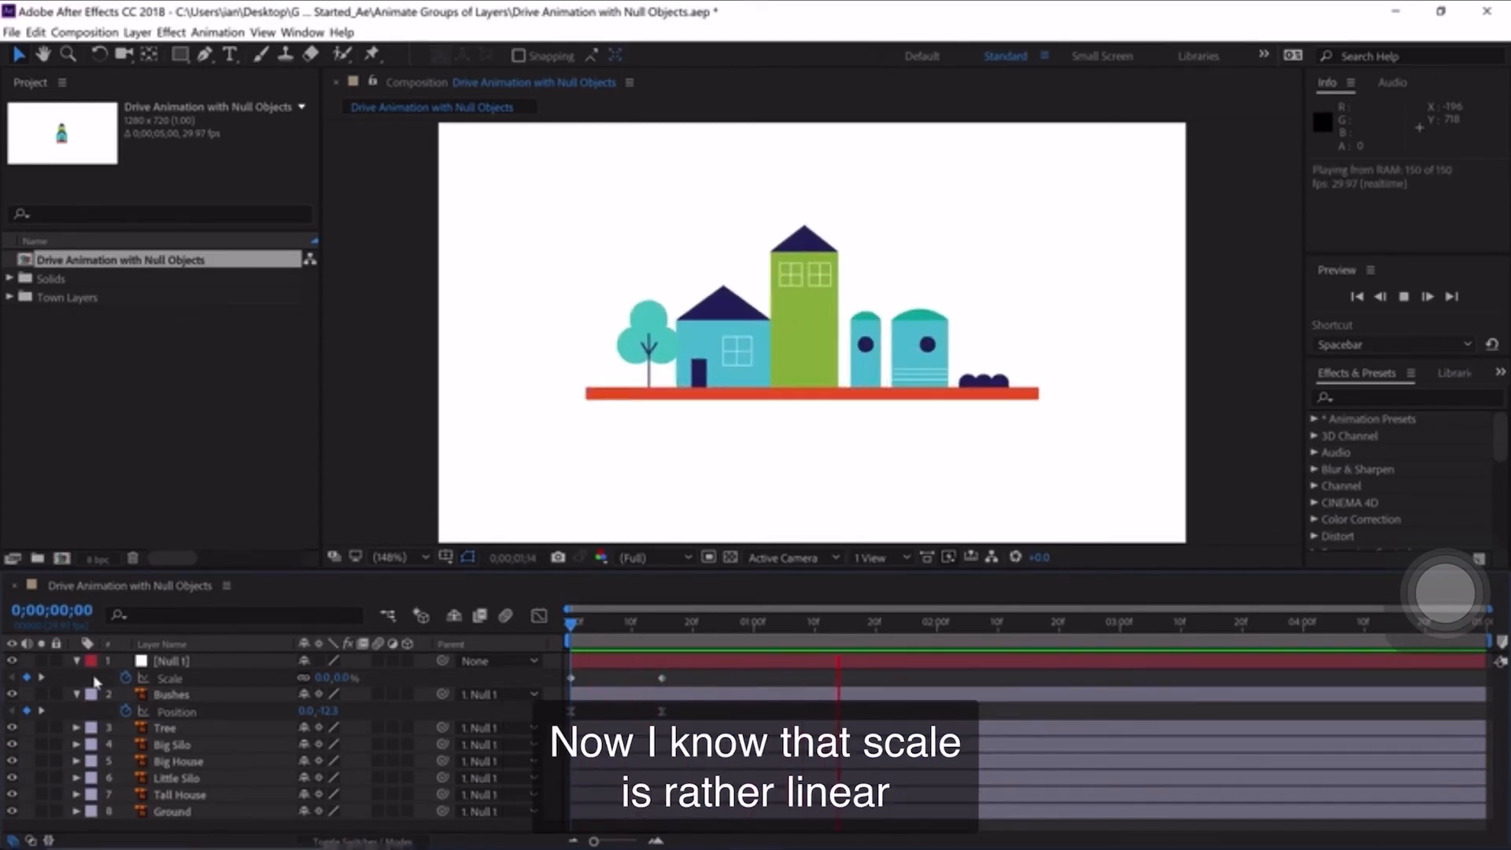